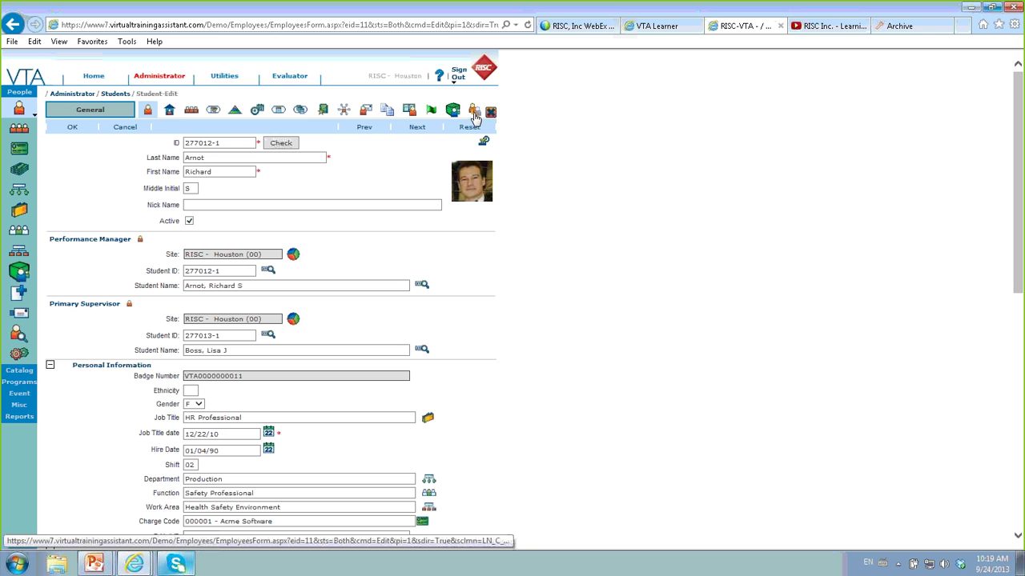
- Review the student's two delegates and the second delegate's dates, then return to the delegates list
click(473, 113)
click(473, 112)
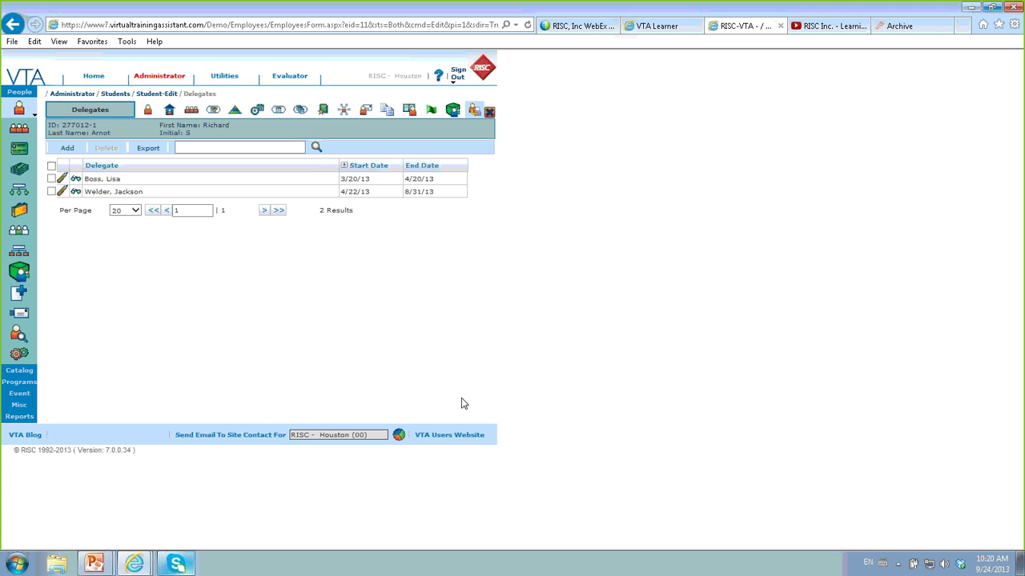
click(63, 193)
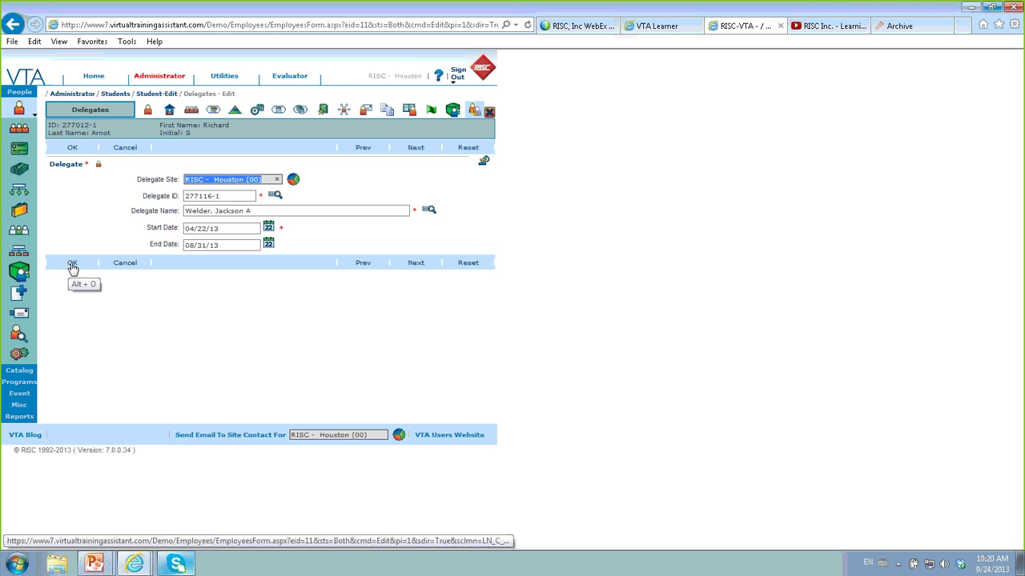
click(118, 265)
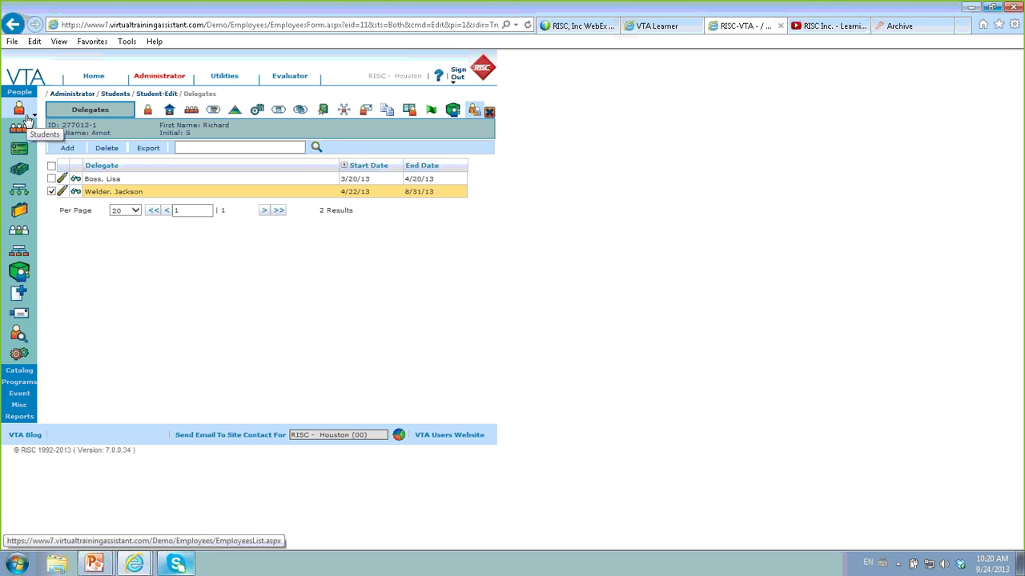
click(19, 396)
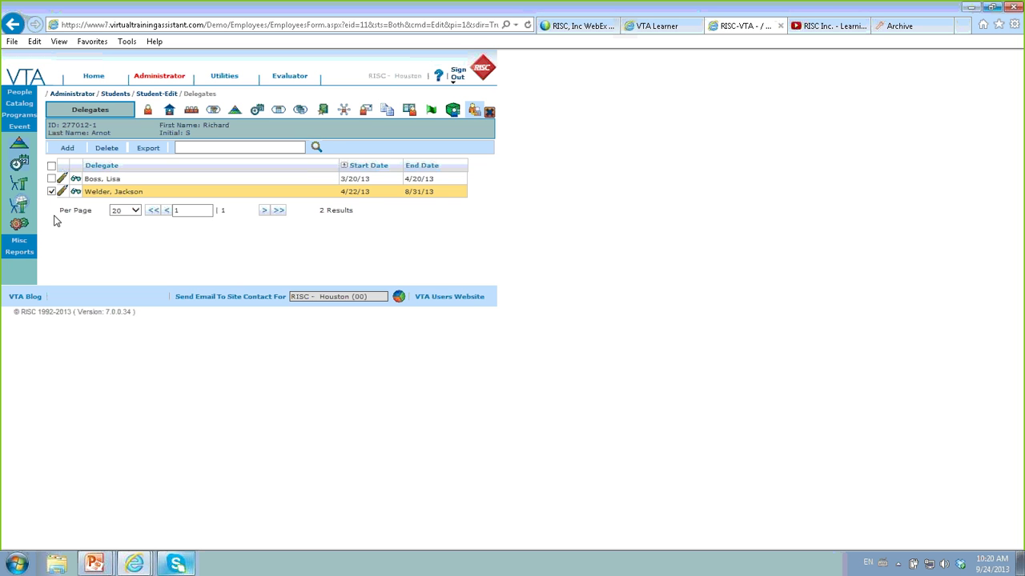
- Look over the Access Intermediate class (TECCOM006) without saving, then sort the schedule by course title
click(21, 165)
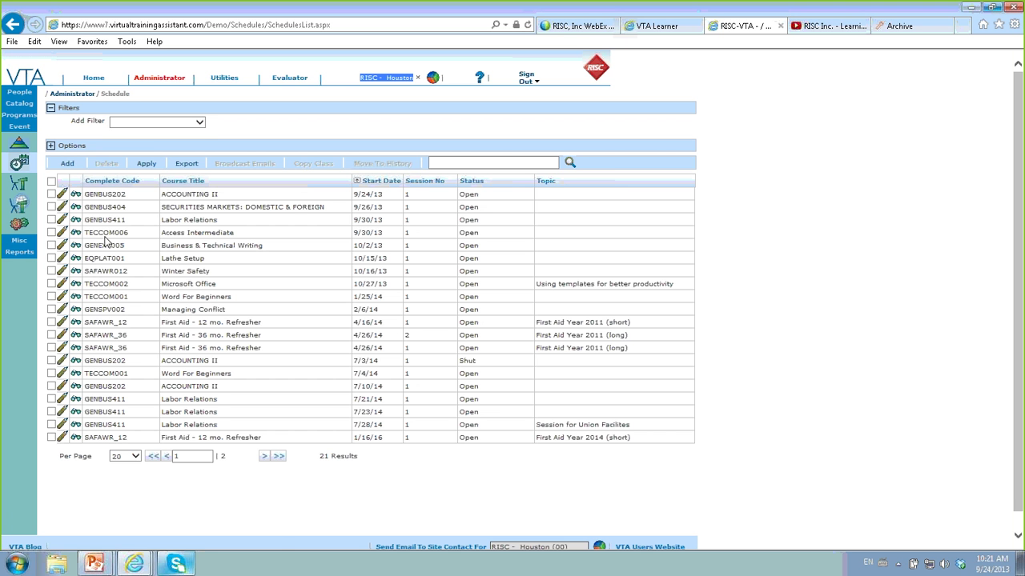
click(64, 234)
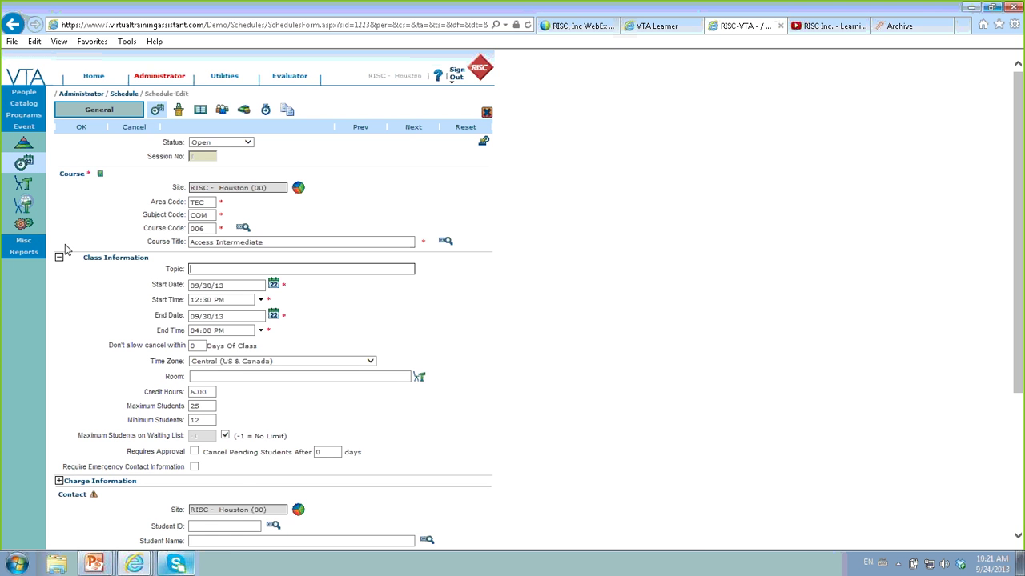
scroll(429, 450, down, 3)
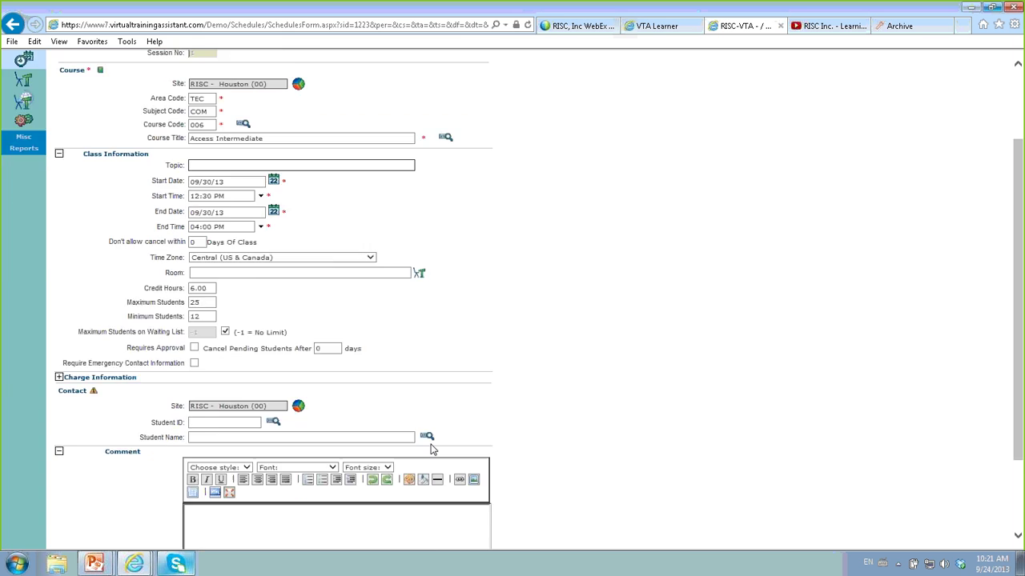
scroll(429, 449, up, 1)
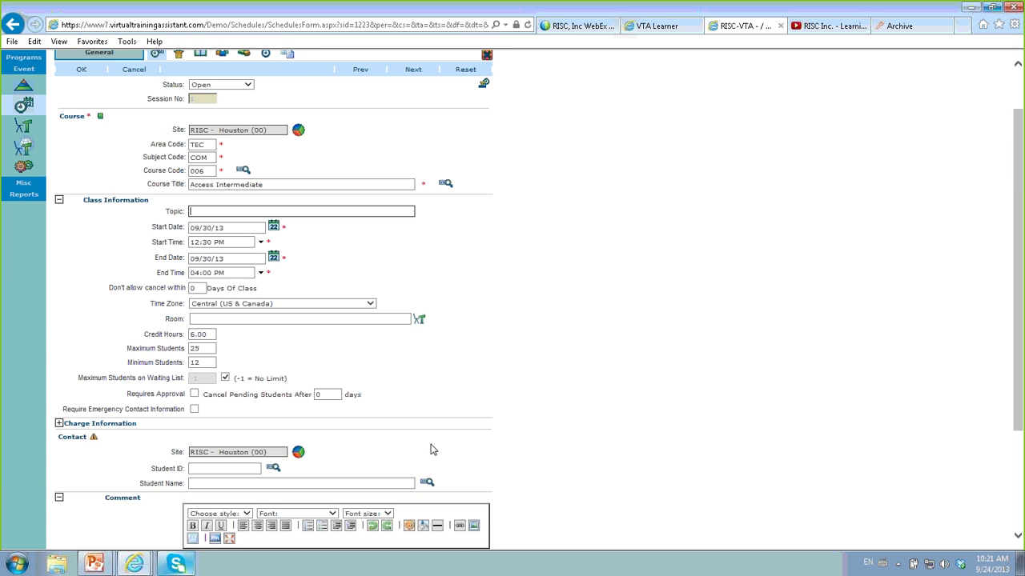
click(131, 71)
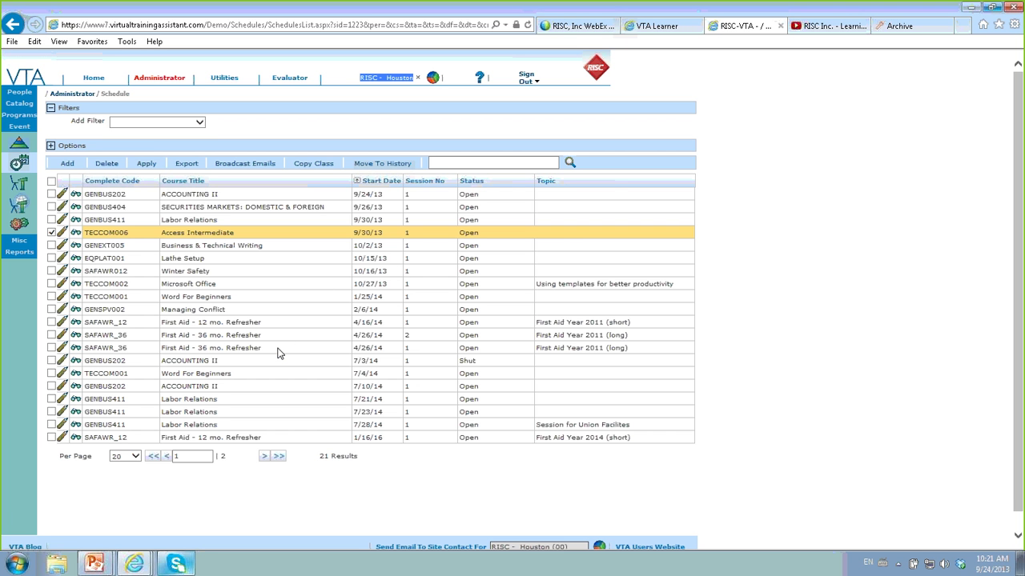
click(192, 181)
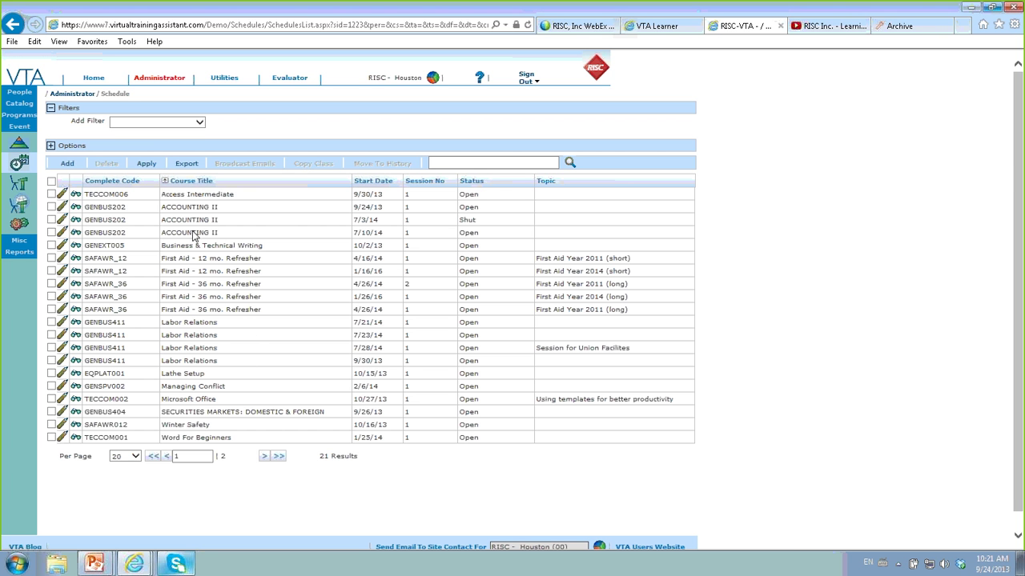
- Edit TECCOM006 to tick Requires Approval and set Cancel Pending Students After to 10
click(62, 196)
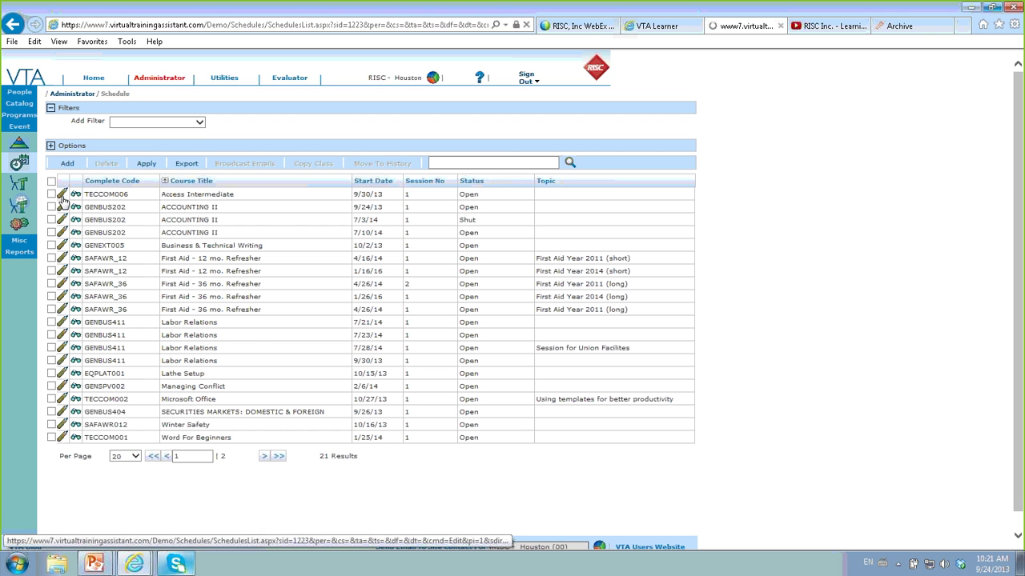
scroll(446, 461, down, 2)
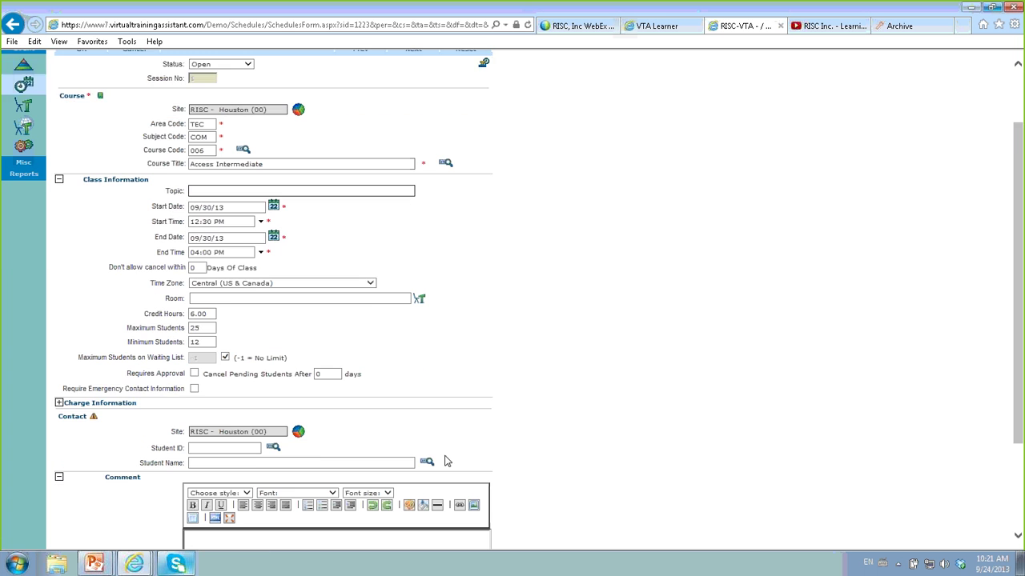
scroll(446, 461, down, 1)
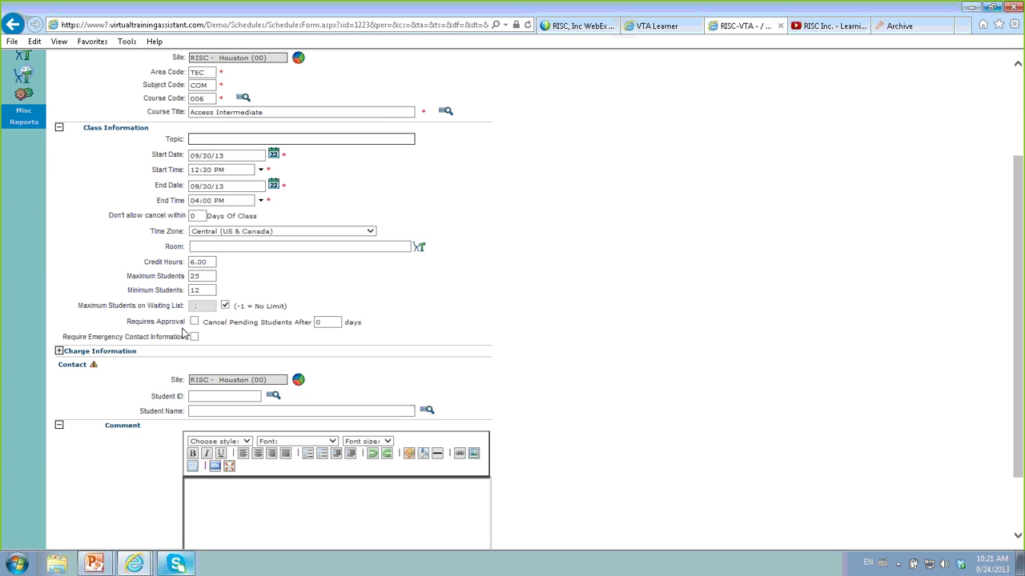
scroll(614, 388, up, 1)
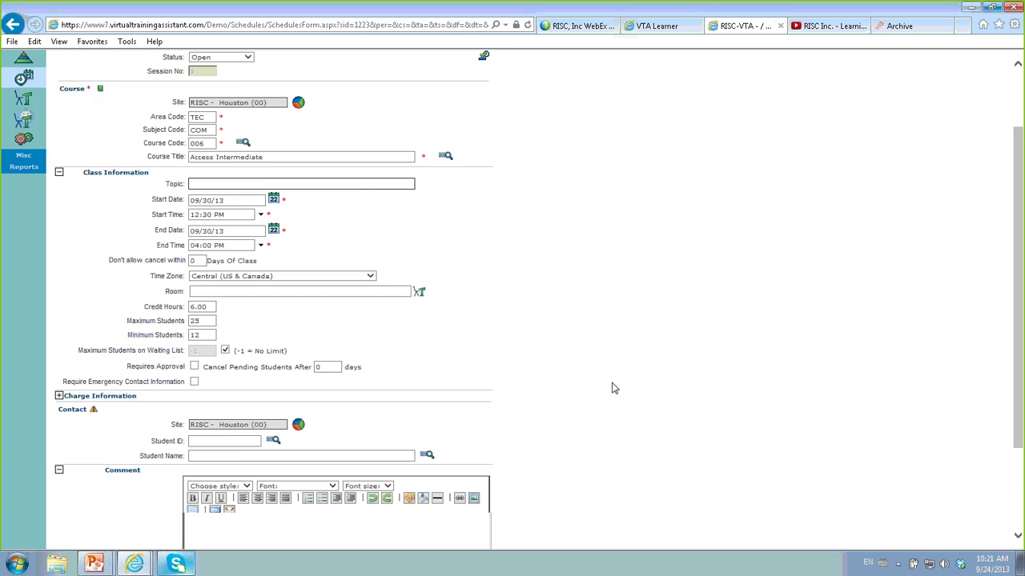
scroll(614, 388, up, 2)
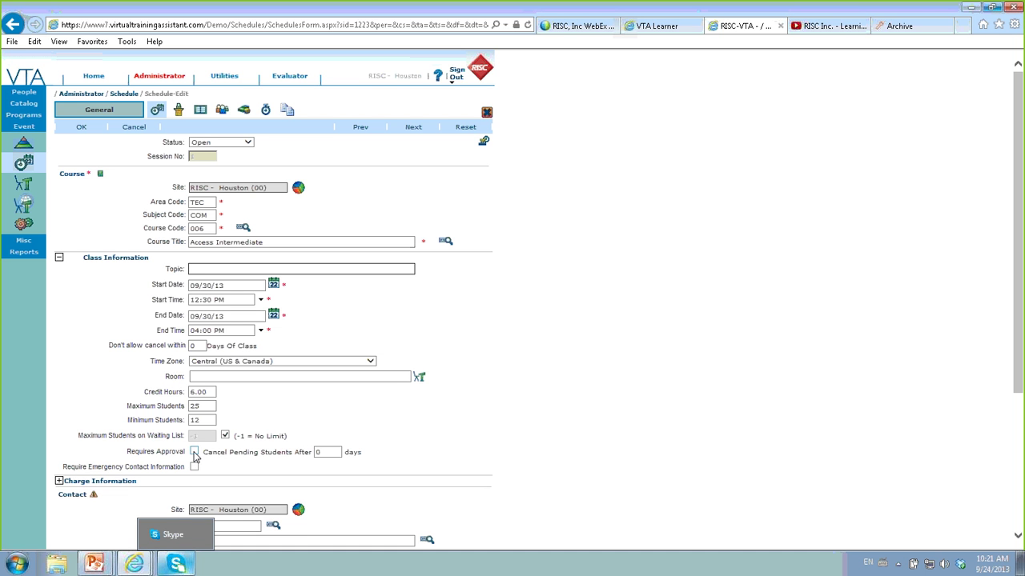
click(194, 452)
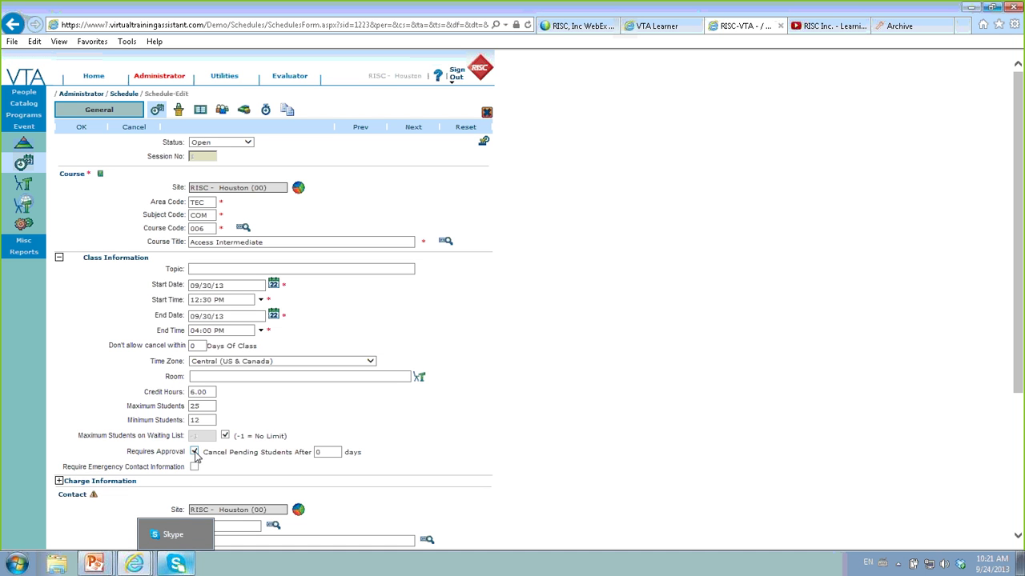
click(339, 453)
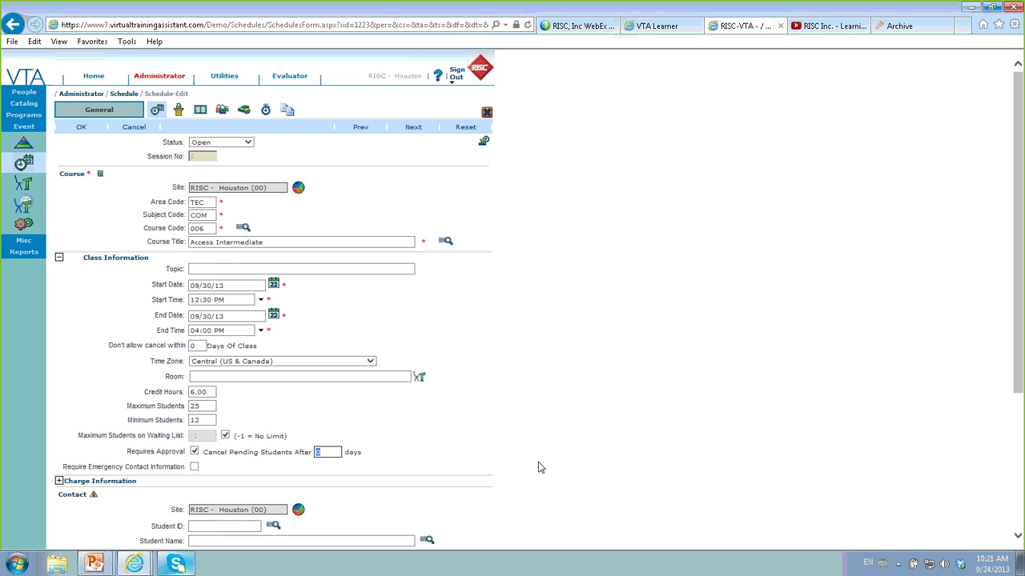
text(10)
- Check the first roster student's attendance status choices, leaving Attend, and return to the roster unsaved
click(224, 113)
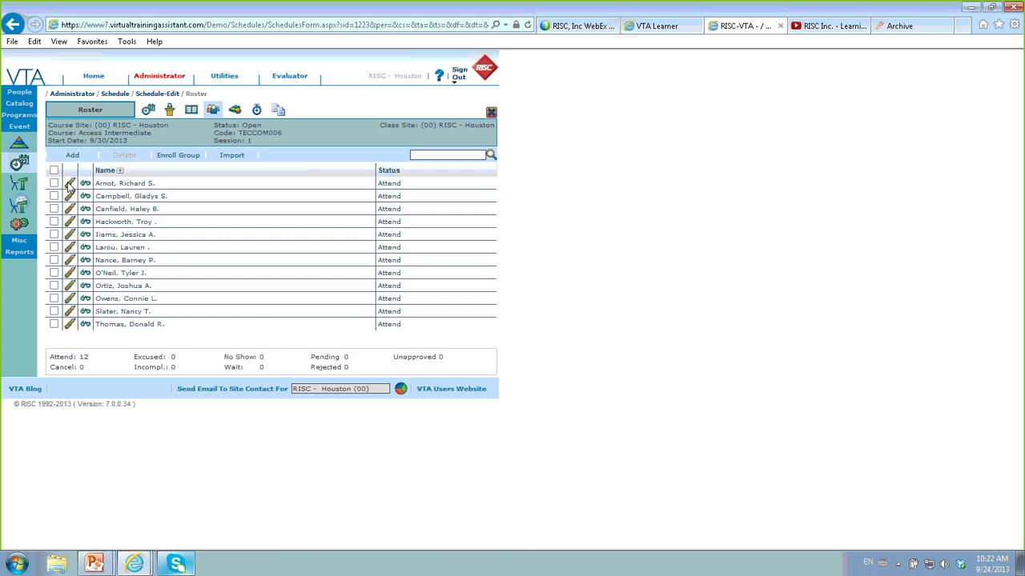
click(86, 196)
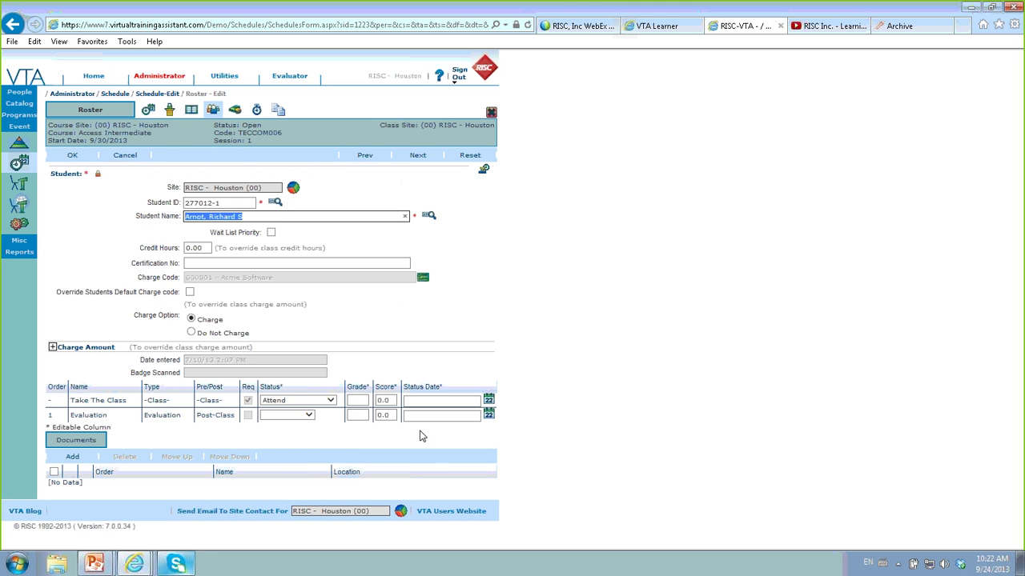
click(333, 402)
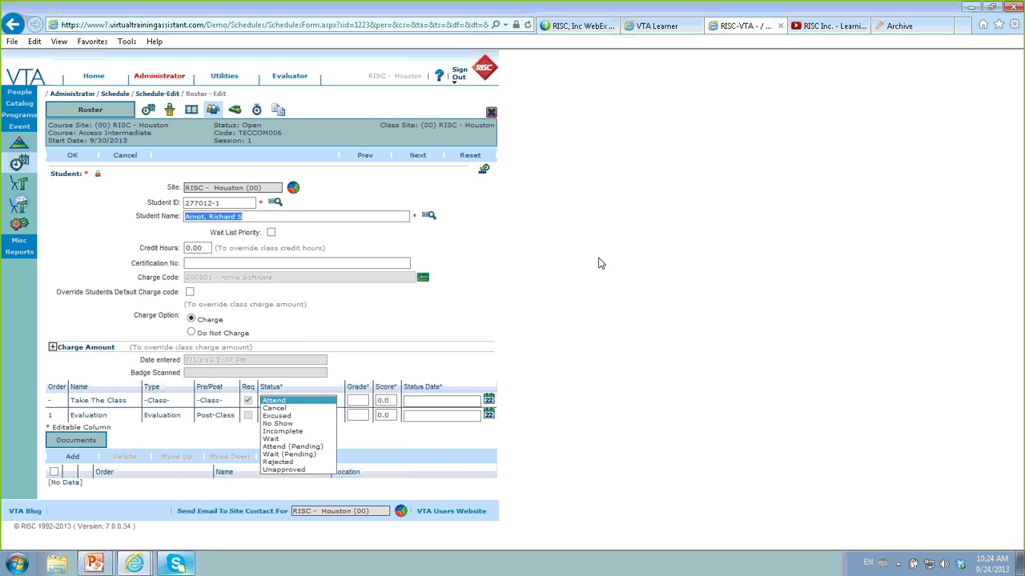
click(100, 263)
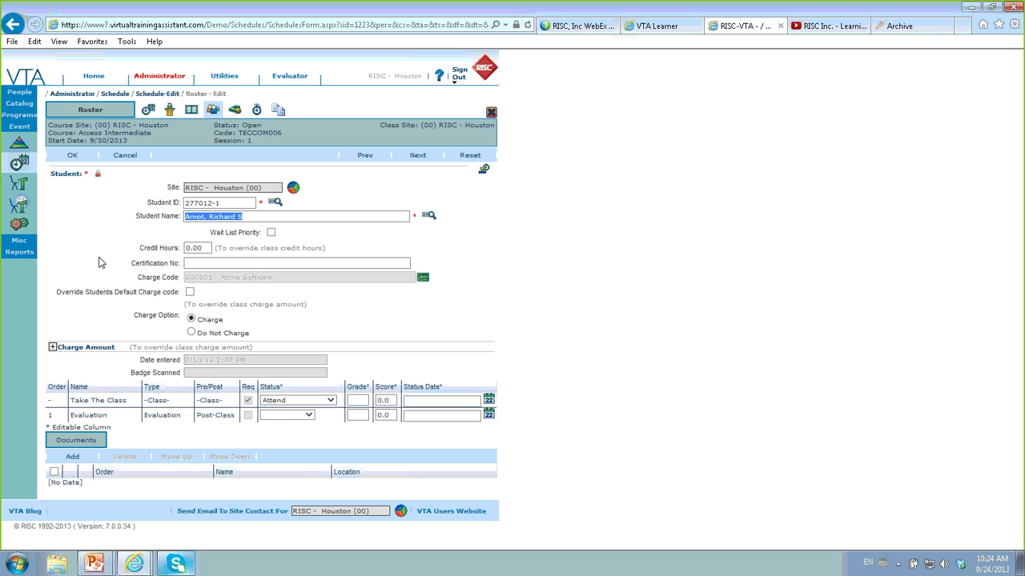
click(100, 263)
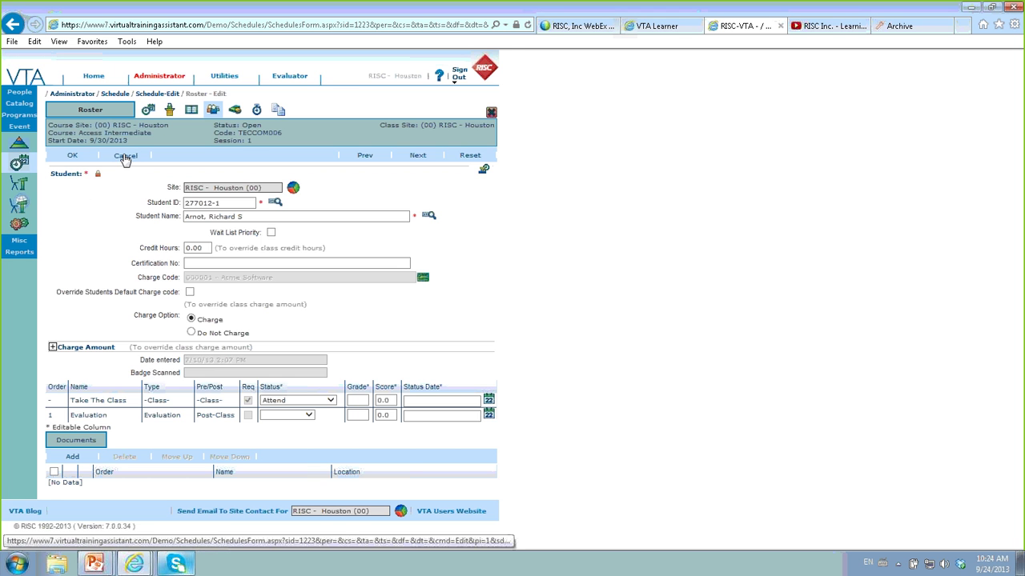
click(126, 160)
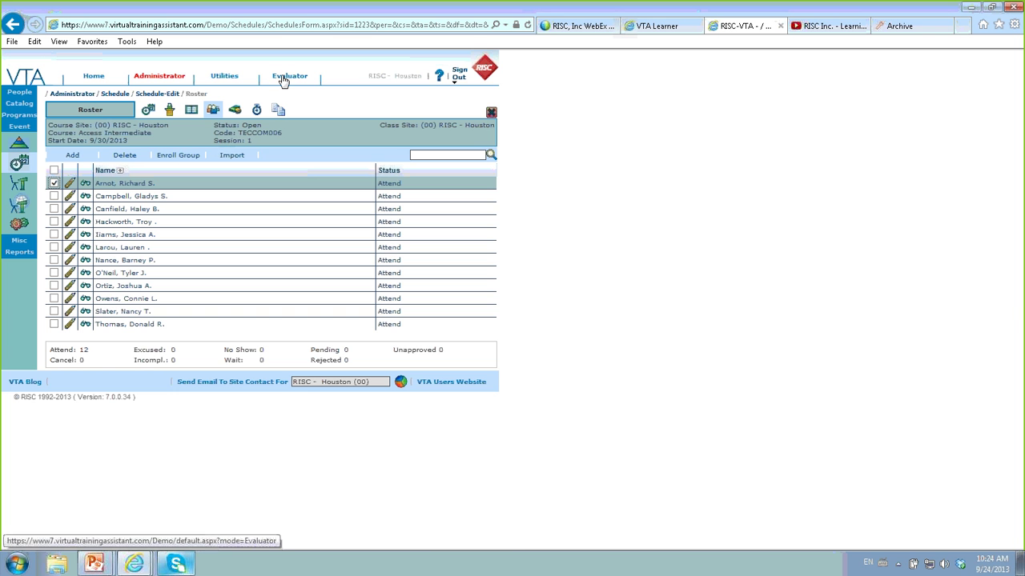
click(224, 78)
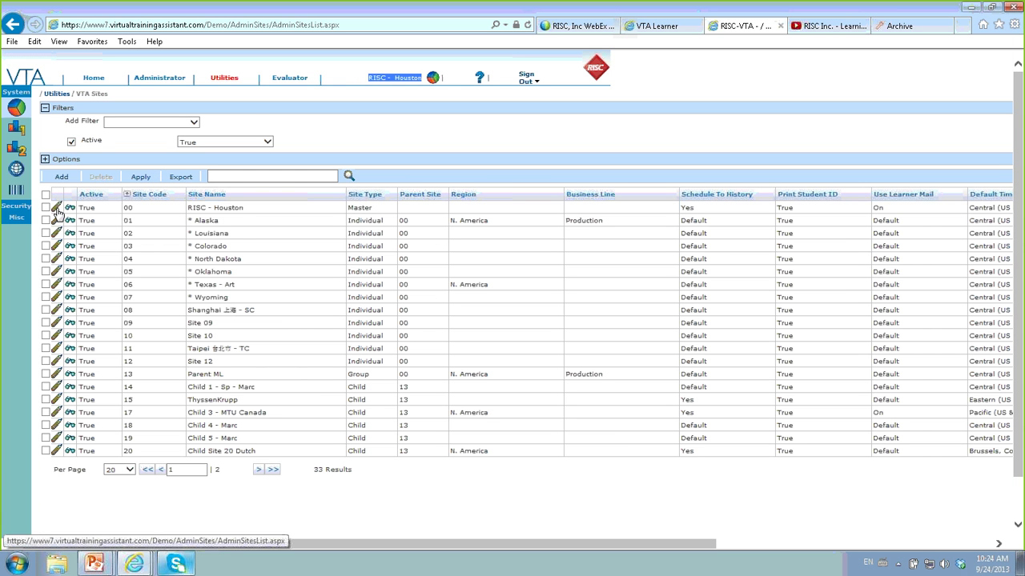
click(56, 208)
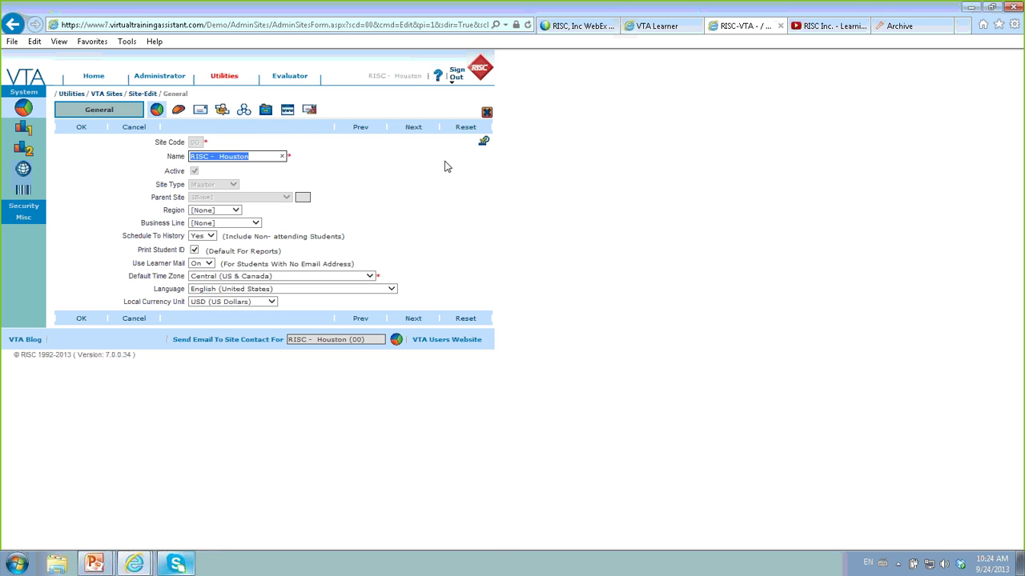
- Open the site's notification settings and highlight the Student Class Enrollment Notices heading
click(312, 112)
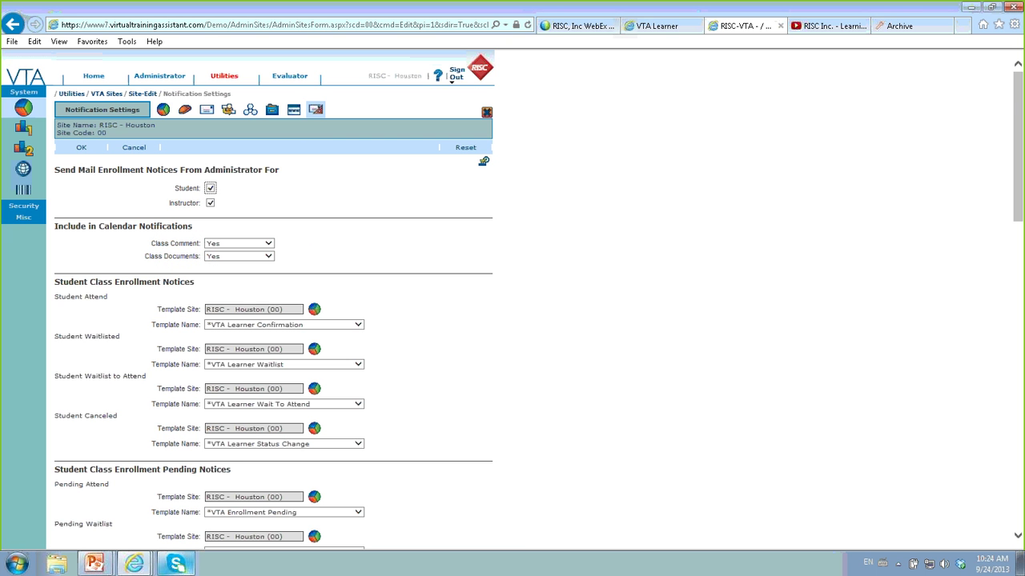
scroll(547, 397, down, 3)
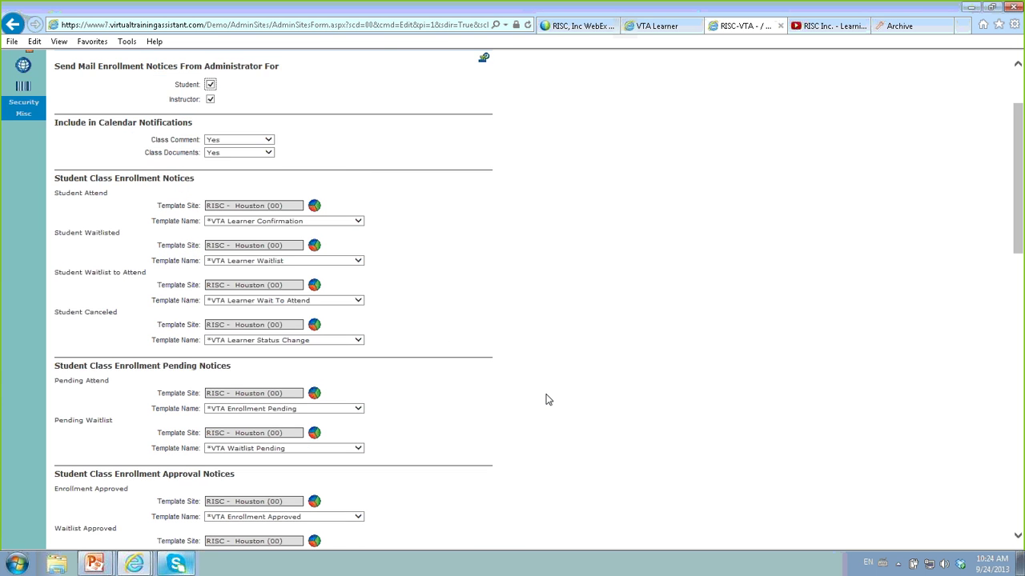
scroll(547, 398, up, 2)
scroll(548, 397, down, 2)
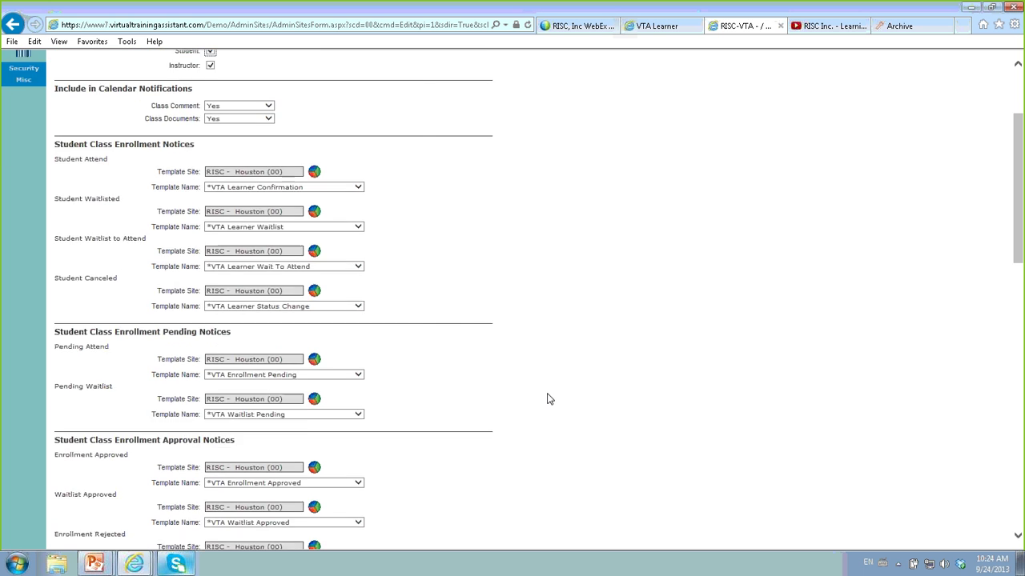
scroll(547, 398, down, 1)
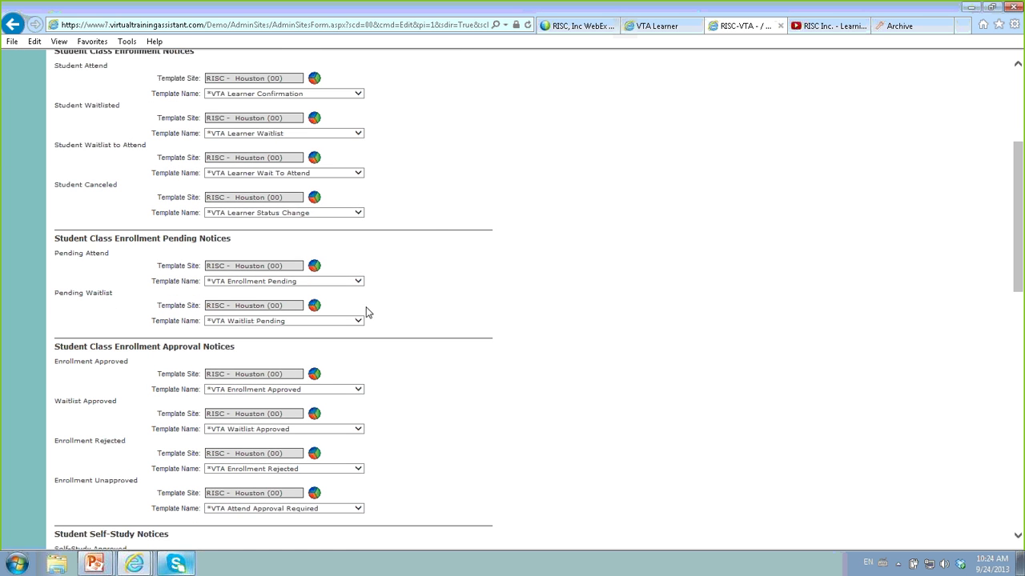
scroll(459, 235, up, 1)
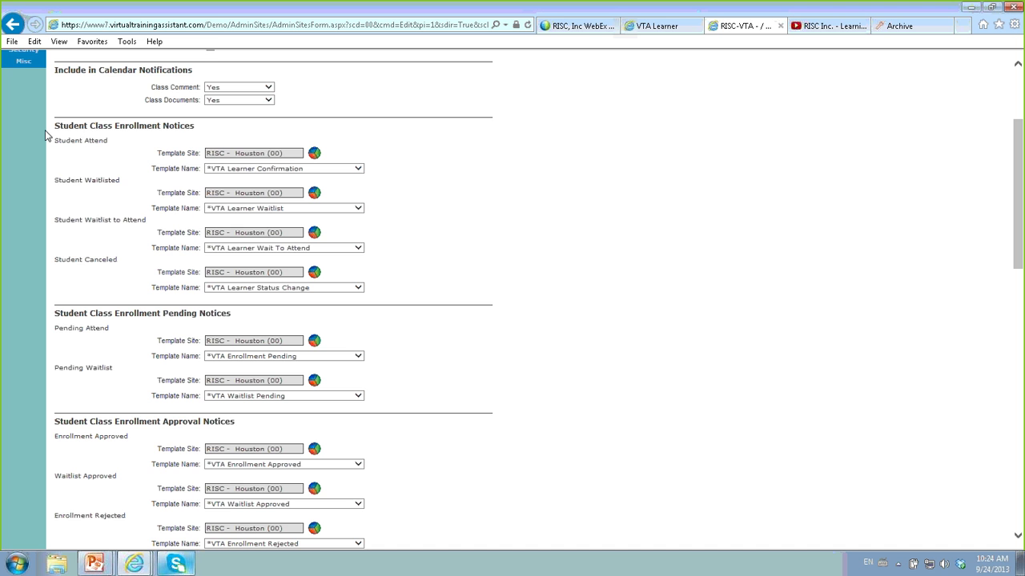
drag(55, 126, 178, 131)
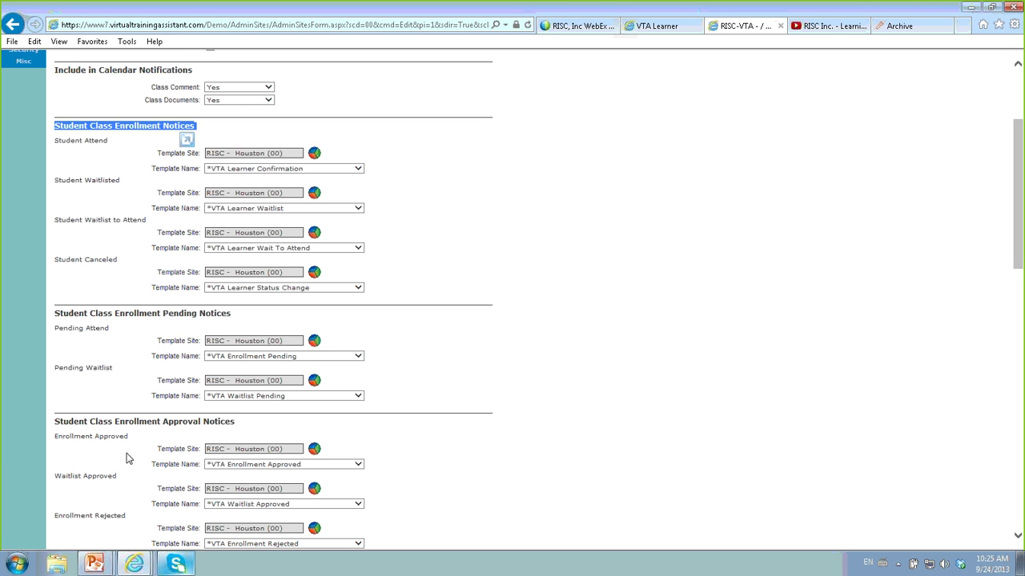
- Review the remaining notice template sections and toggle the Student enrollment notices checkbox
scroll(645, 405, down, 2)
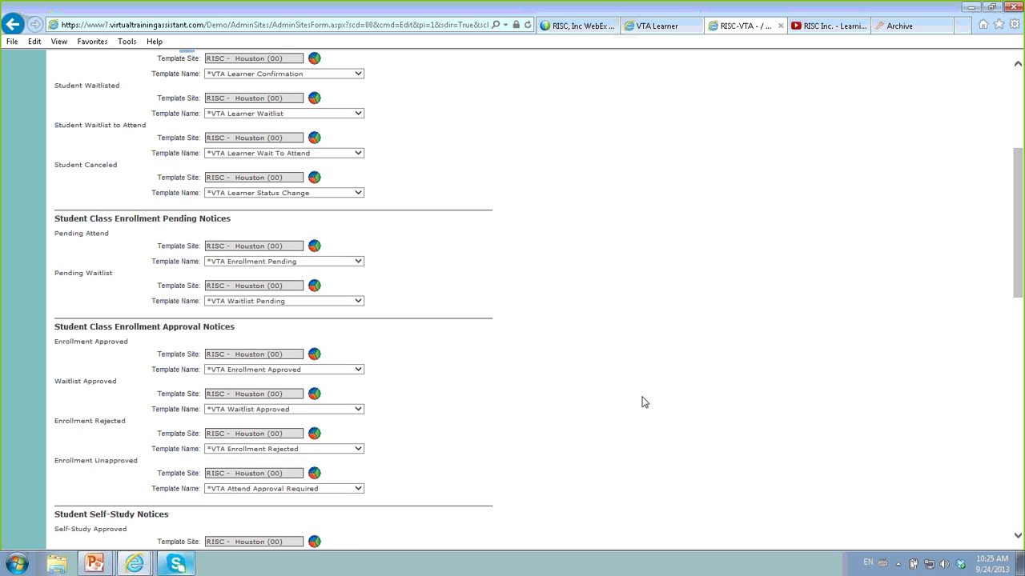
scroll(646, 403, down, 13)
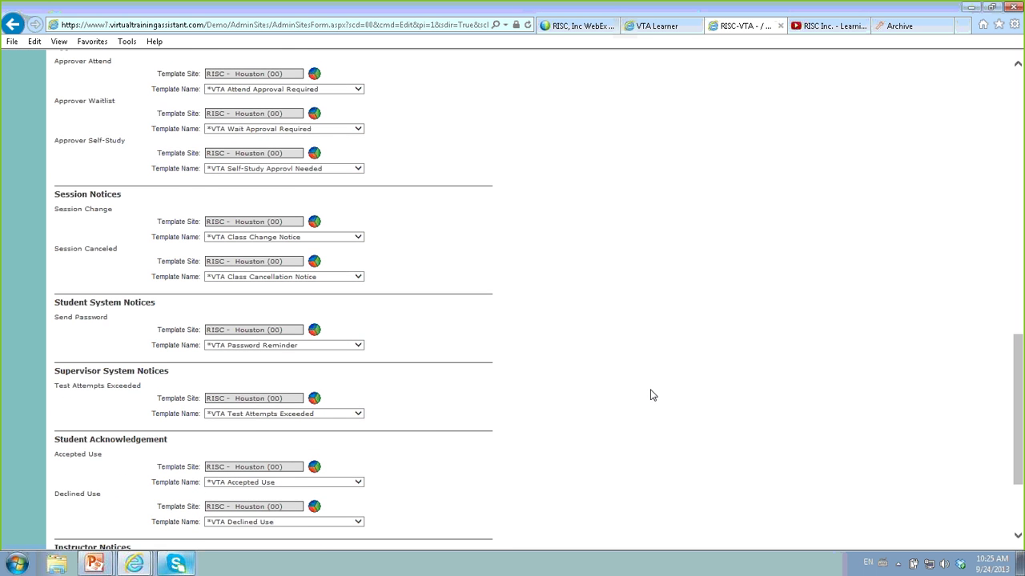
scroll(651, 394, down, 3)
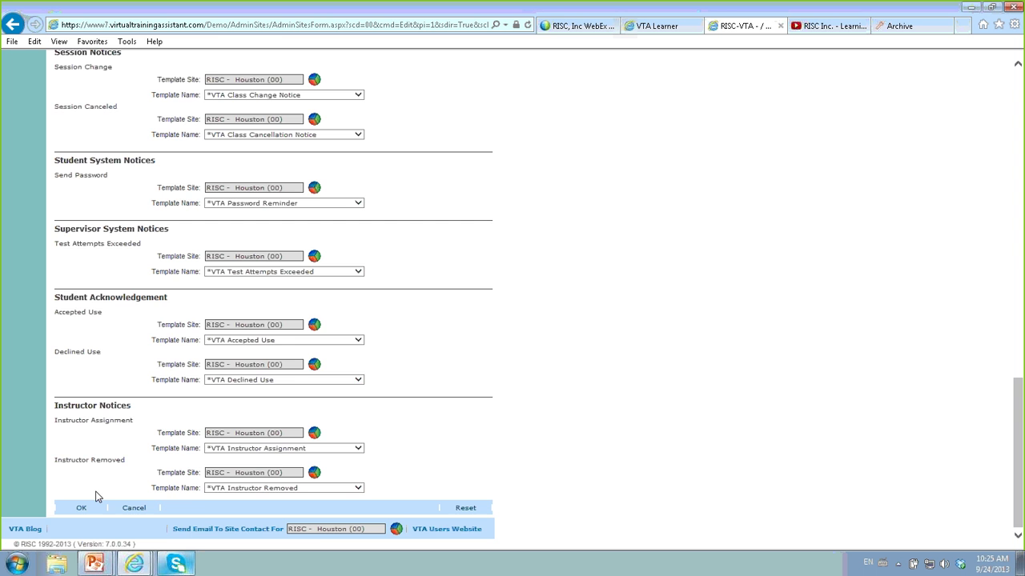
scroll(379, 438, up, 1)
scroll(379, 439, up, 1)
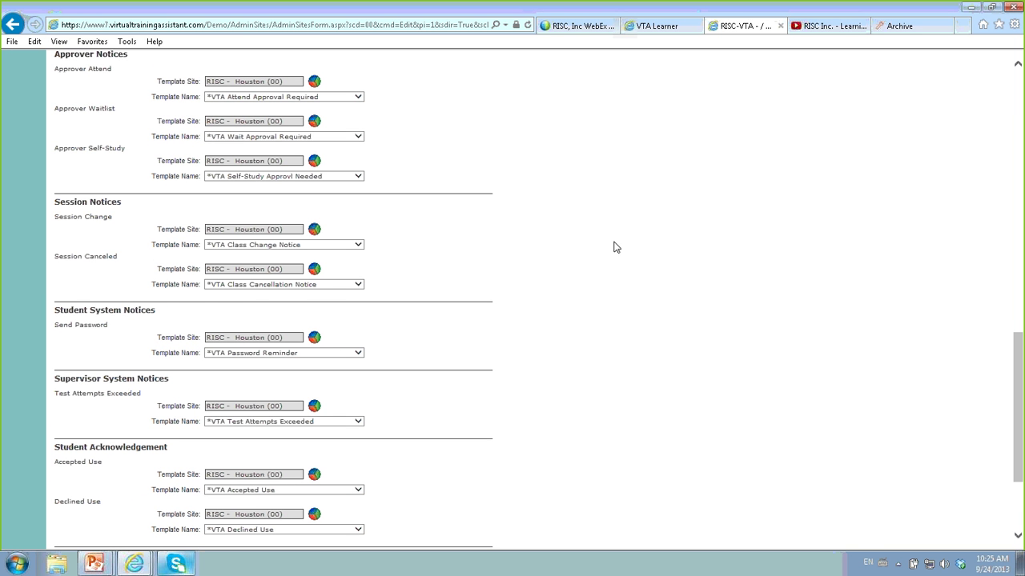
scroll(608, 319, up, 8)
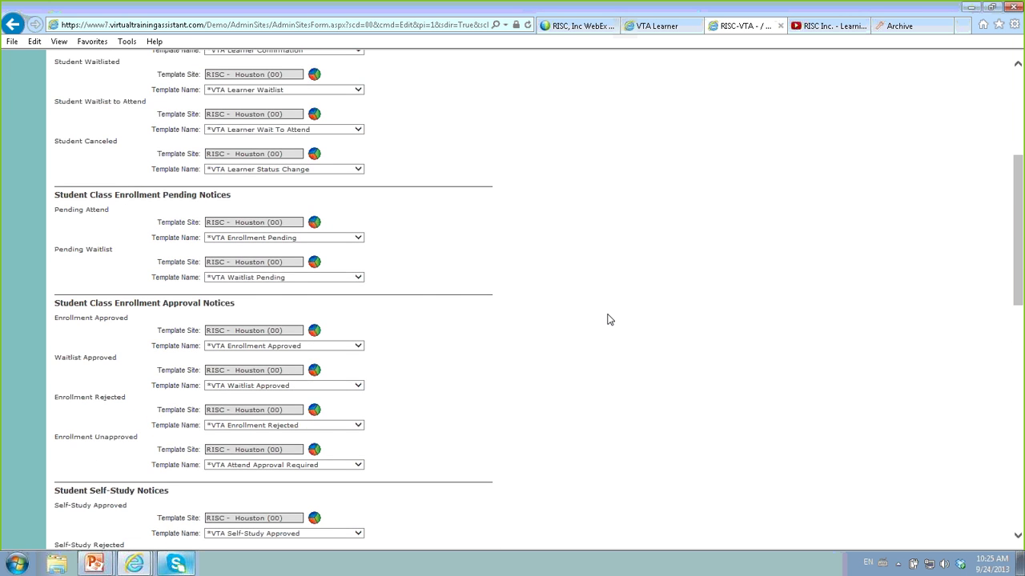
scroll(608, 320, up, 4)
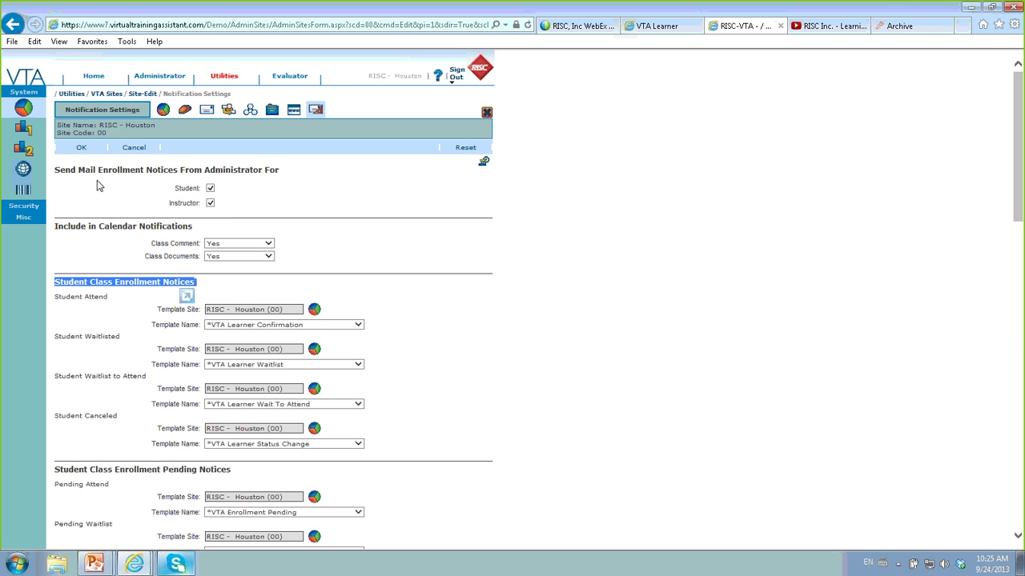
click(208, 187)
- Open the *VTA Enrollment Rejected template from Administrator's Misc > Email Template list
click(171, 79)
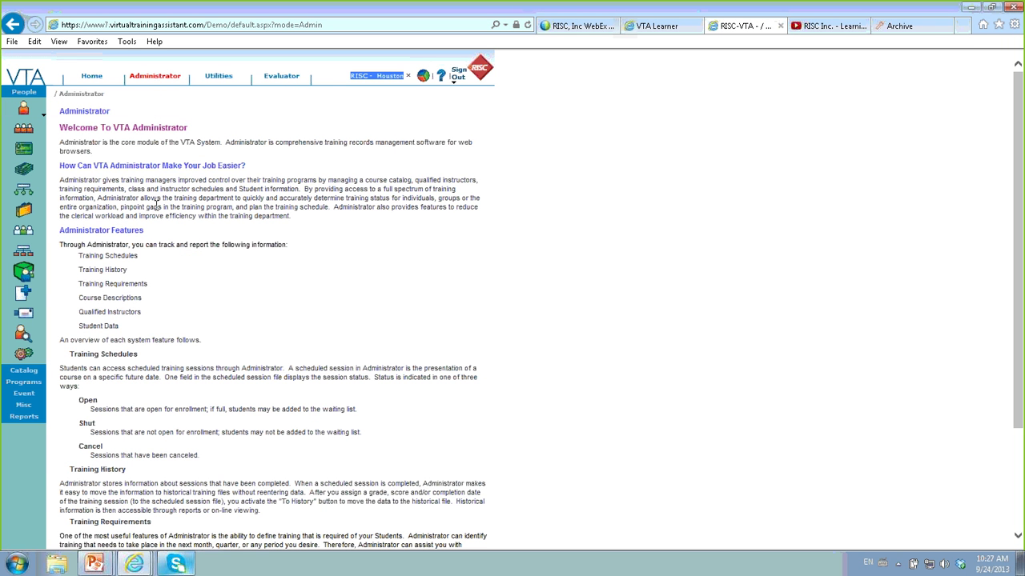
click(24, 405)
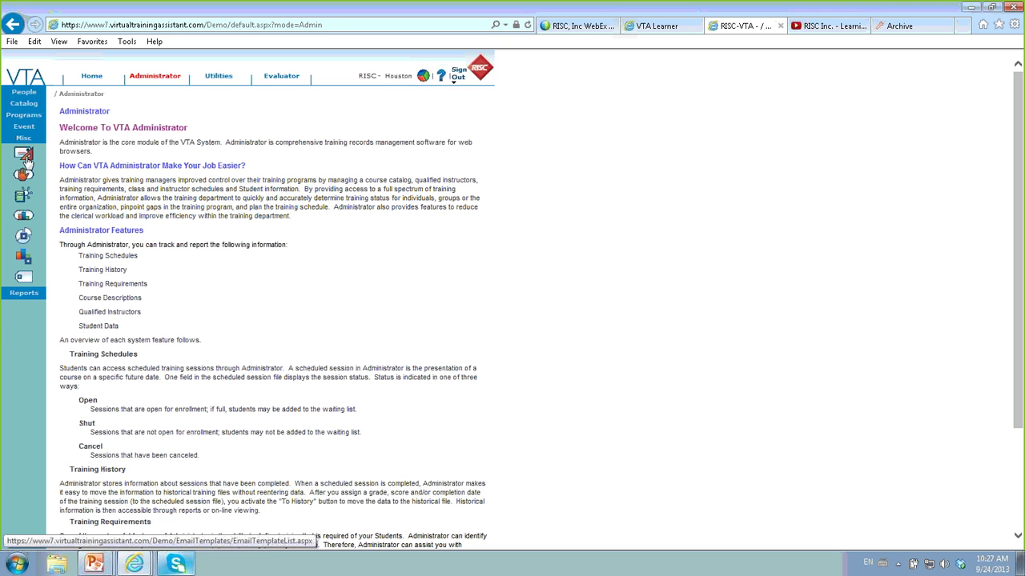
click(26, 158)
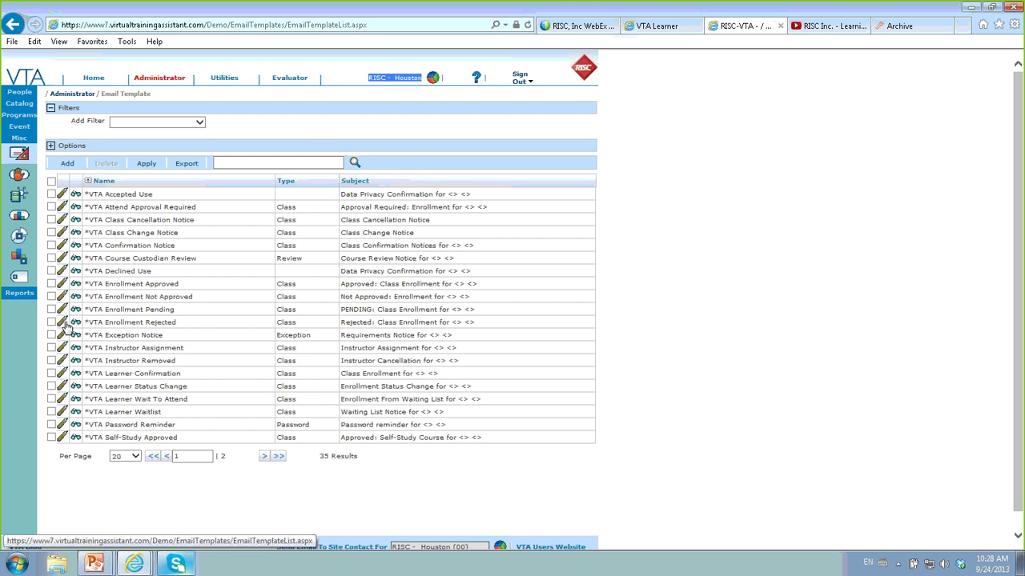
click(64, 323)
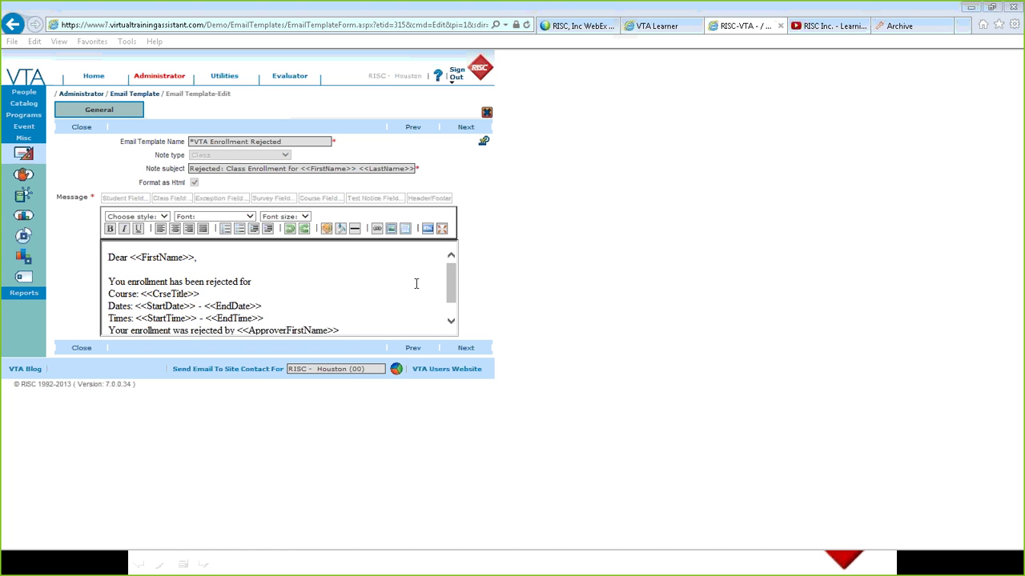
- Scroll through the Enrollment Rejected message, show People options, and switch to the PowerPoint slide show
drag(456, 279, 455, 294)
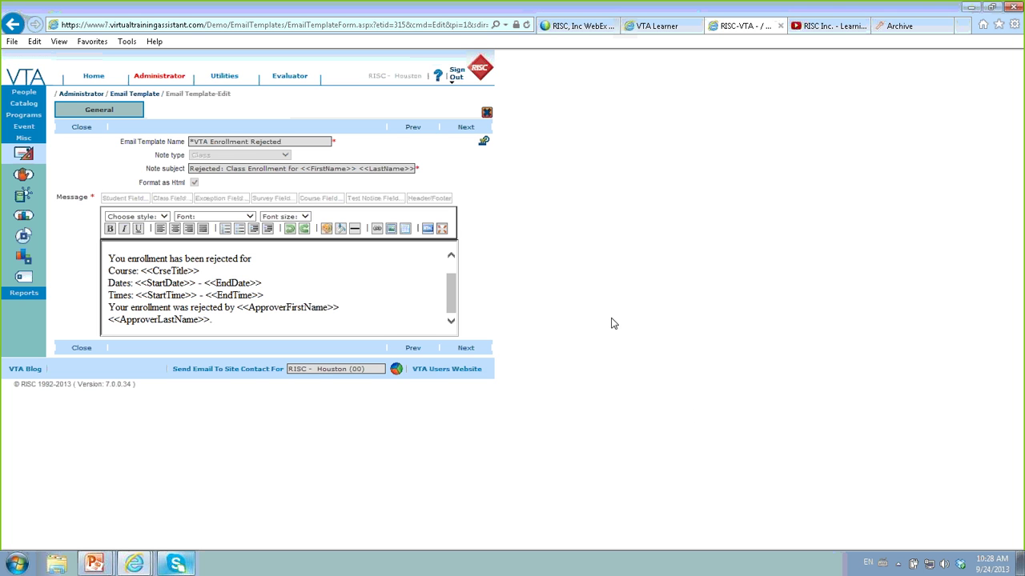
scroll(453, 304, up, 2)
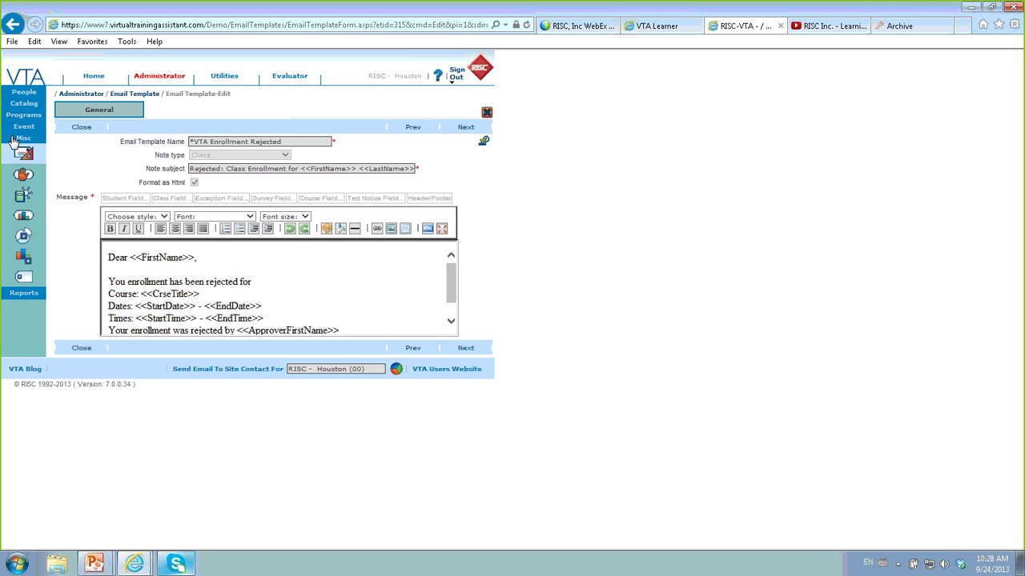
click(26, 94)
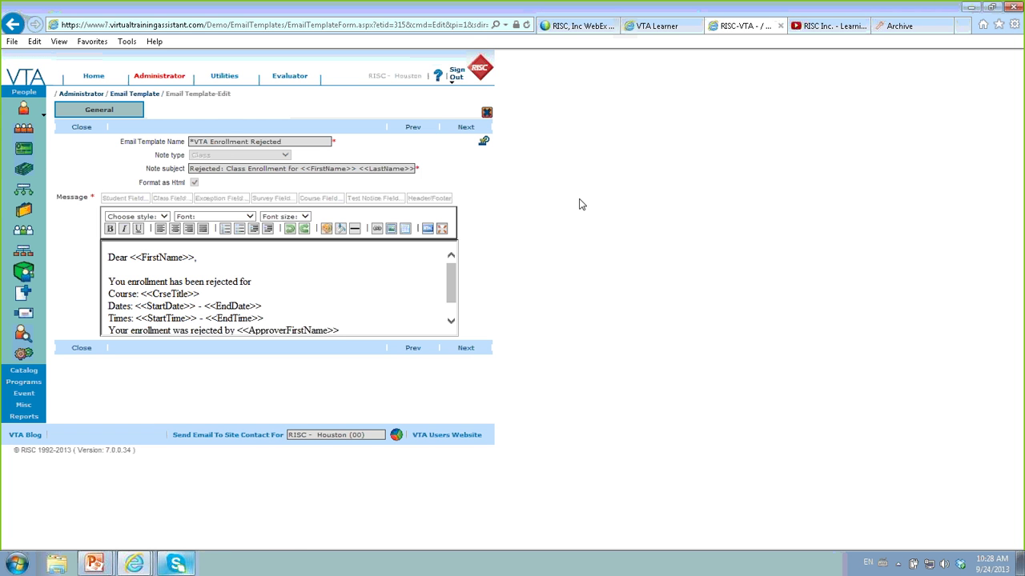
key(alt+Tab)
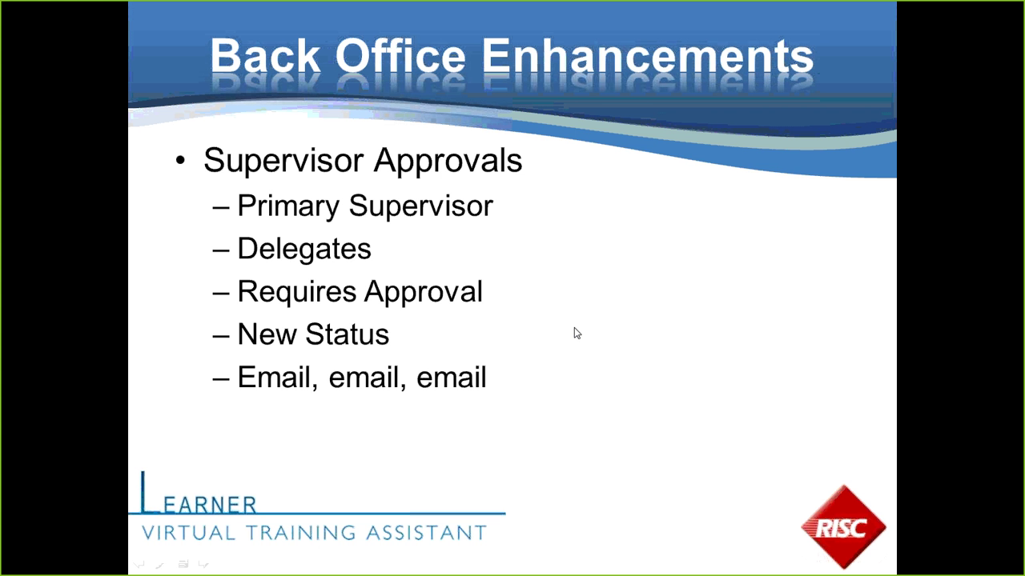
click(575, 329)
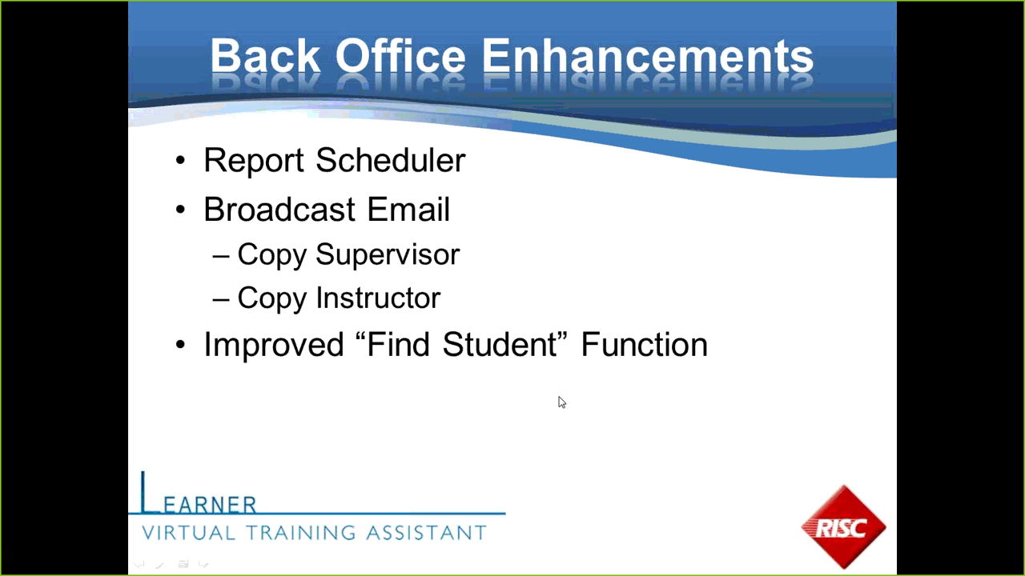
- Switch from the slide show back to the VTA browser window
key(alt+Tab)
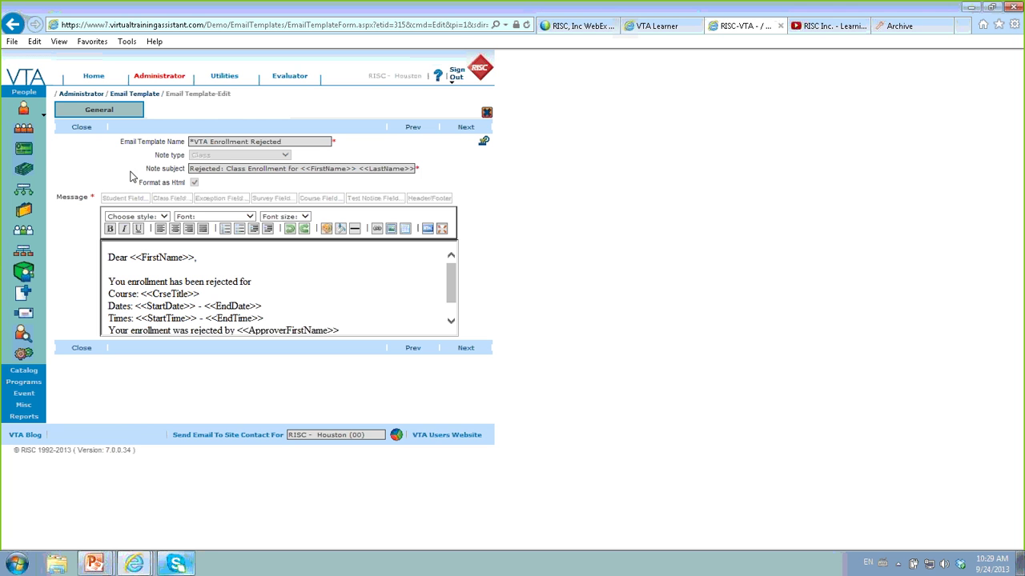
- Run the *RptServerTest favourite report and open the downloaded employee list PDF
click(16, 418)
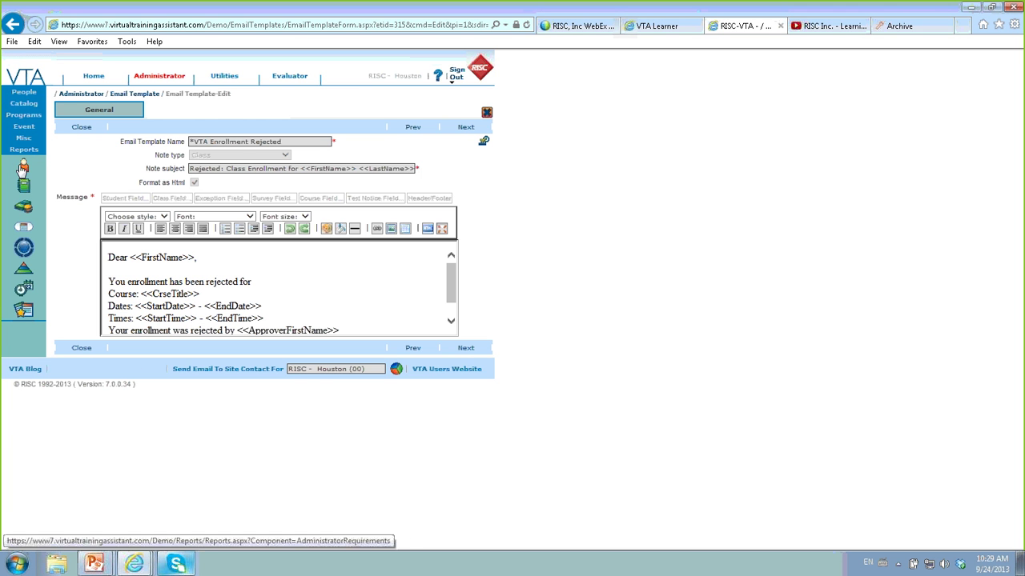
click(24, 311)
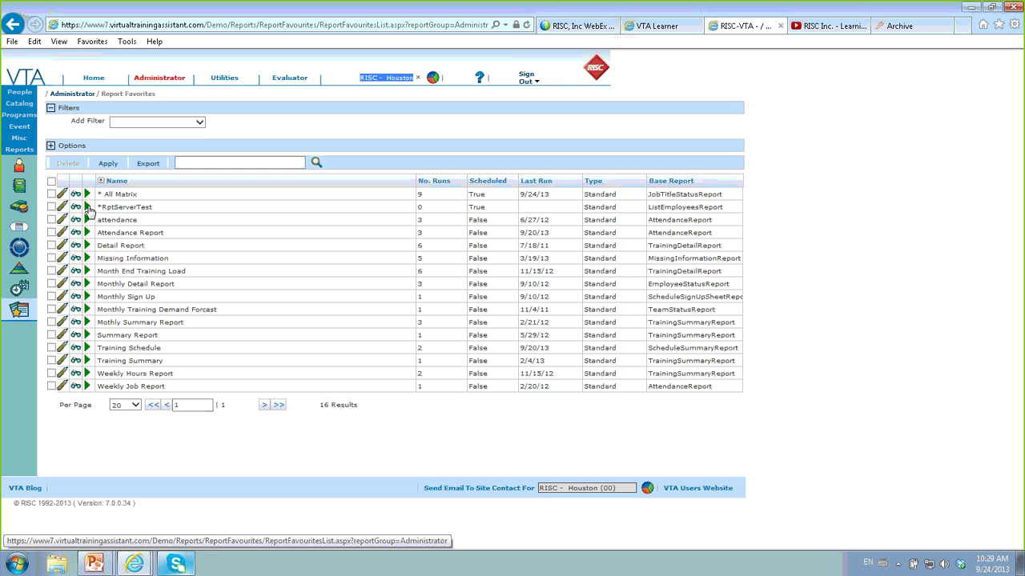
click(87, 206)
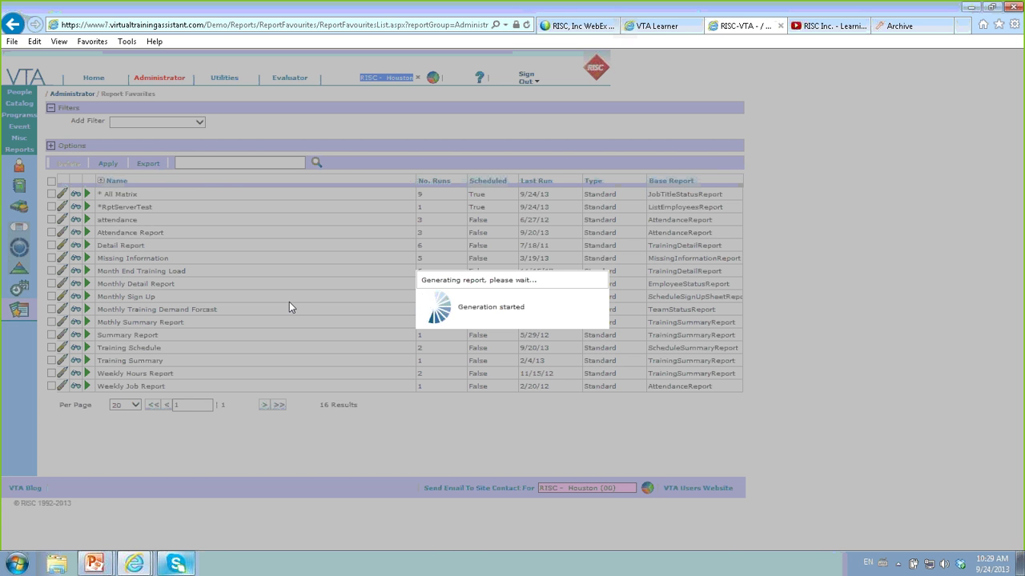
click(515, 310)
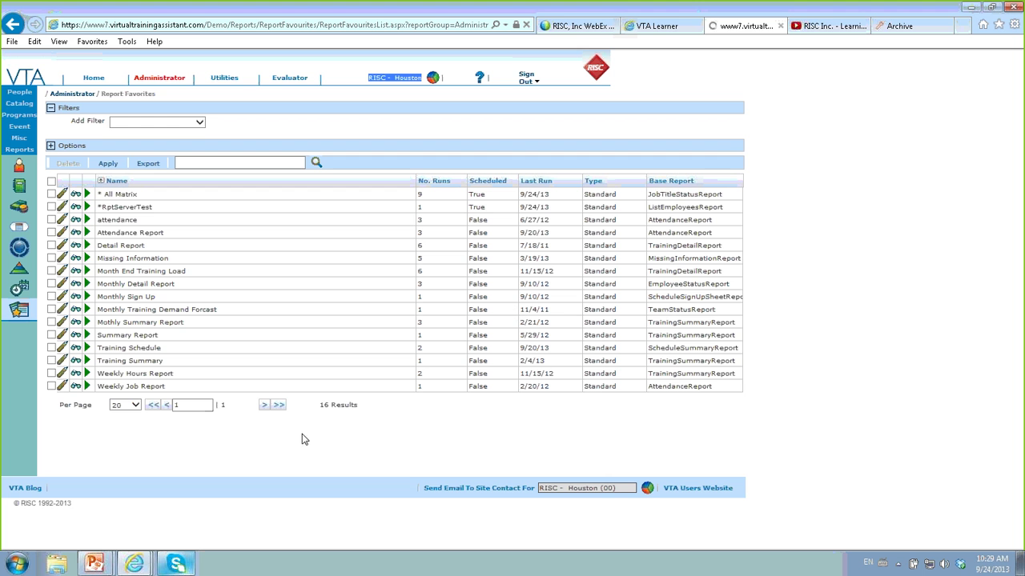
click(664, 537)
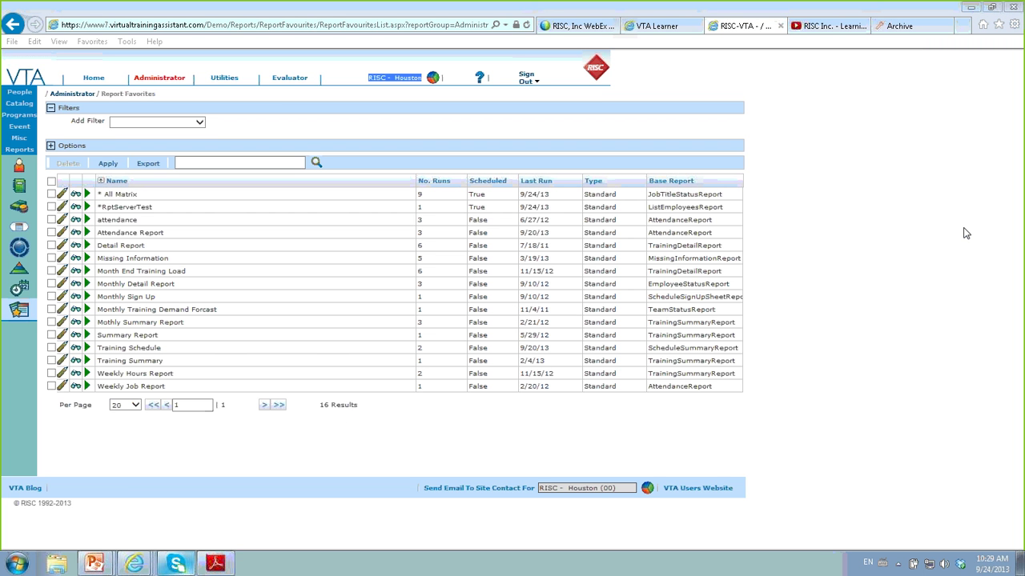
- Run the * All Matrix favourite report and open its downloaded PDF
click(88, 194)
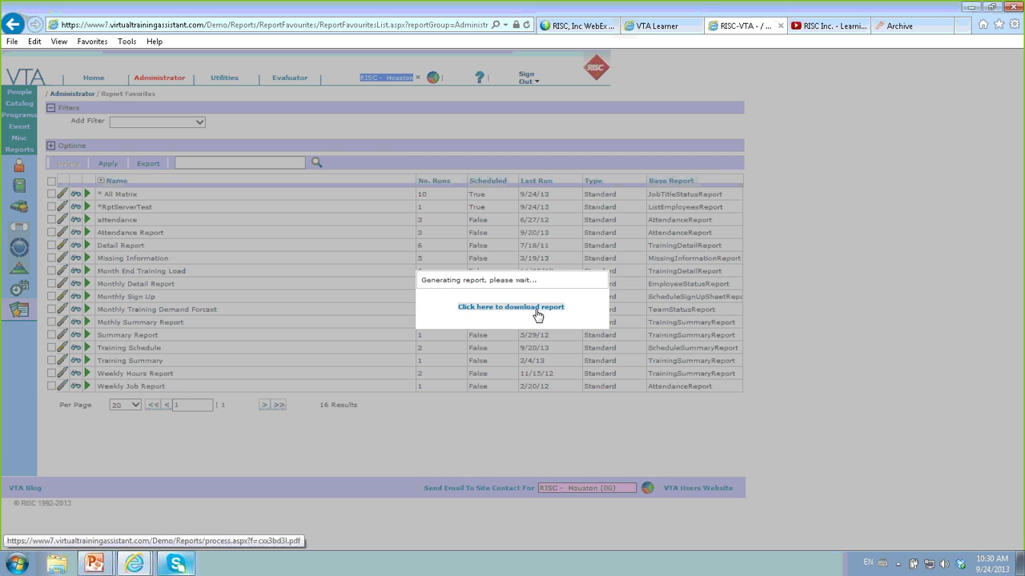
click(537, 308)
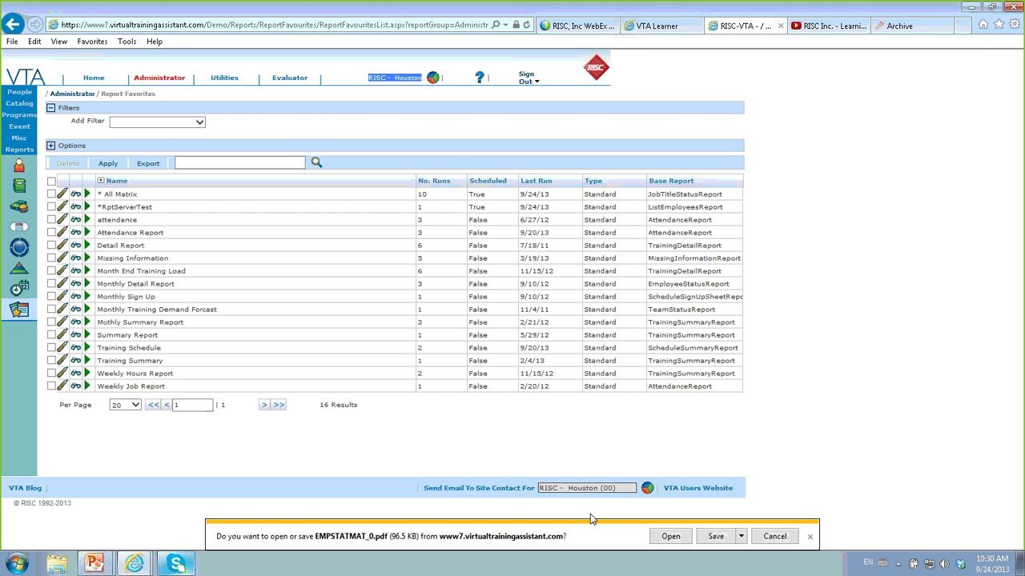
click(670, 536)
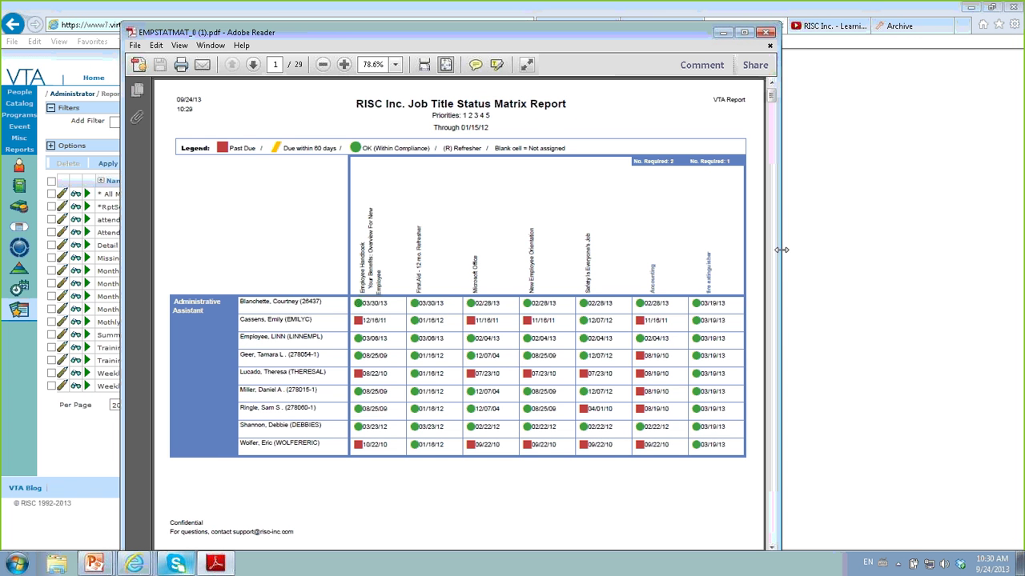
- Widen and close the Job Title Status Matrix PDF, then edit the * All Matrix favourite
drag(778, 248, 905, 290)
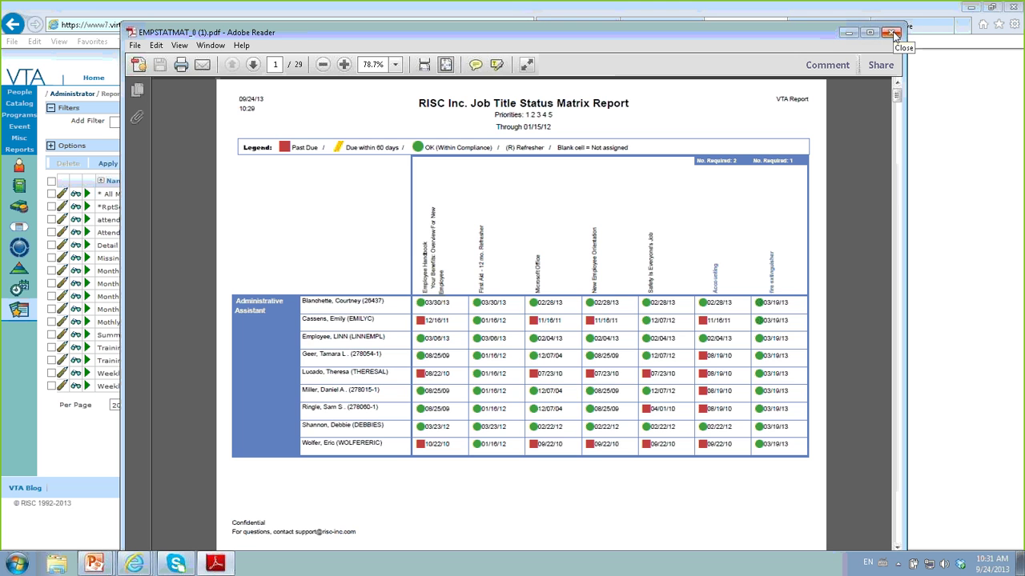
click(894, 33)
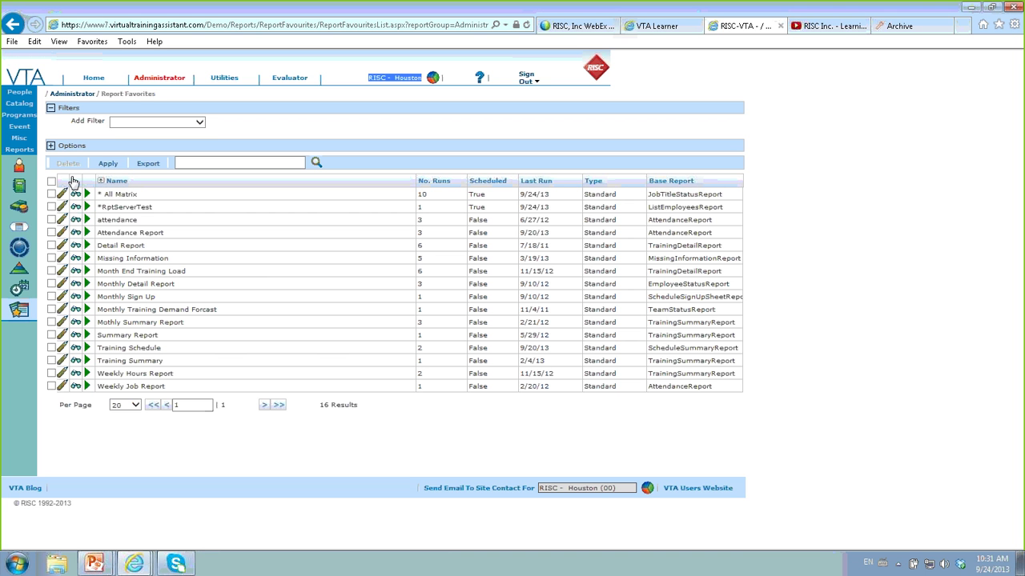
click(63, 196)
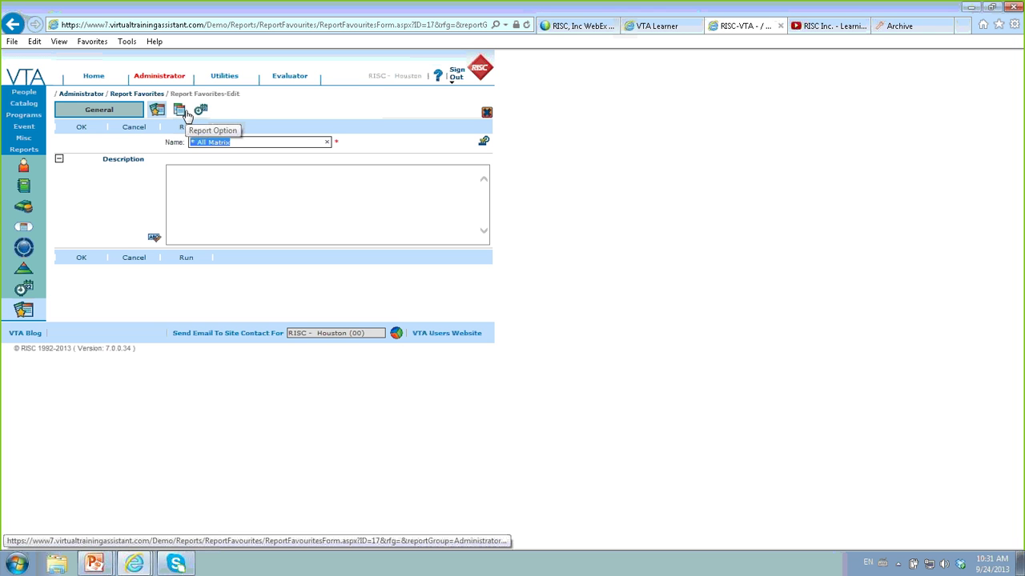
- Open the * All Matrix favourite's Scheduler settings and show its status choices
click(200, 111)
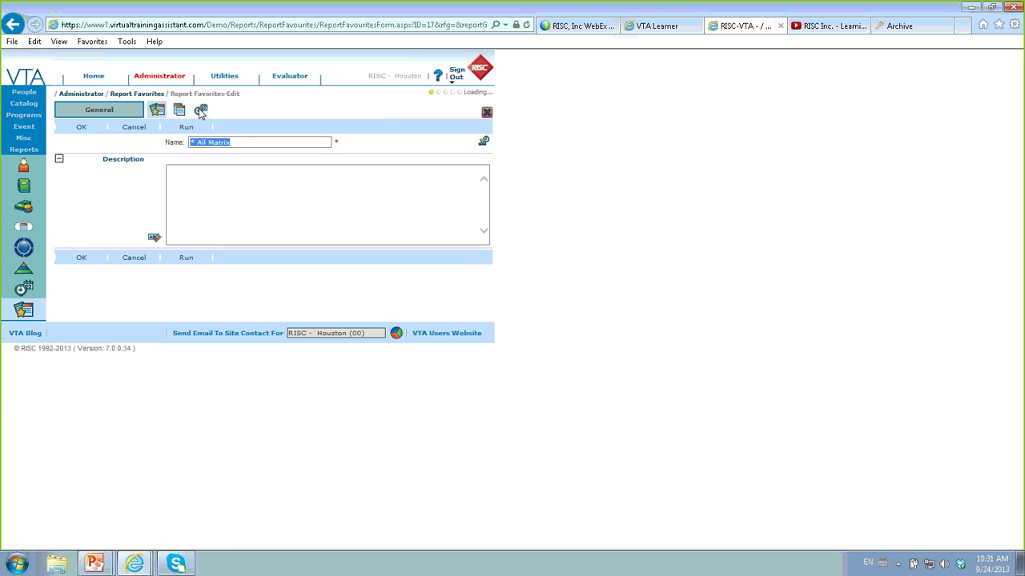
click(229, 172)
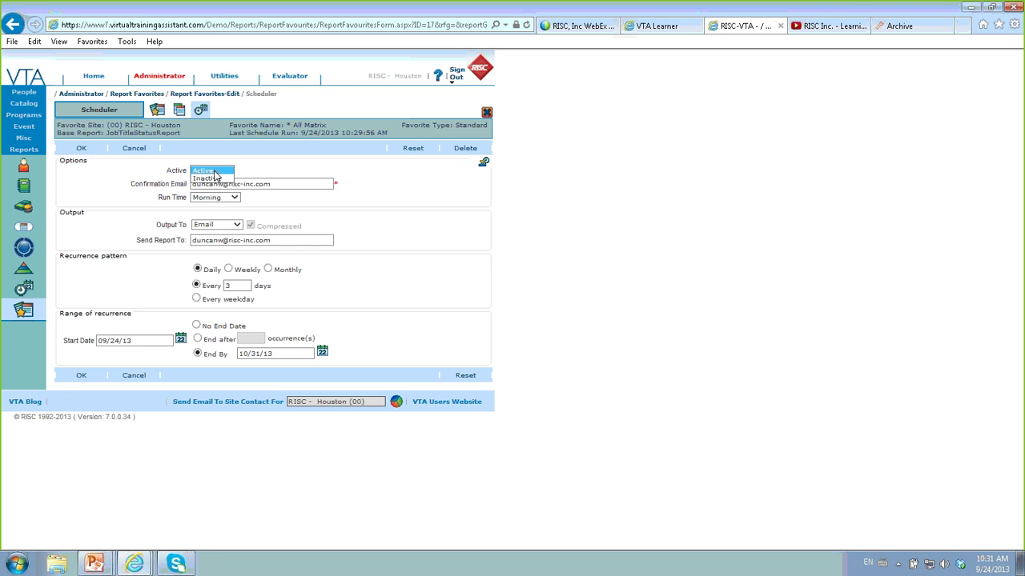
- Keep the schedule Active and select the entire Confirmation Email address
click(214, 171)
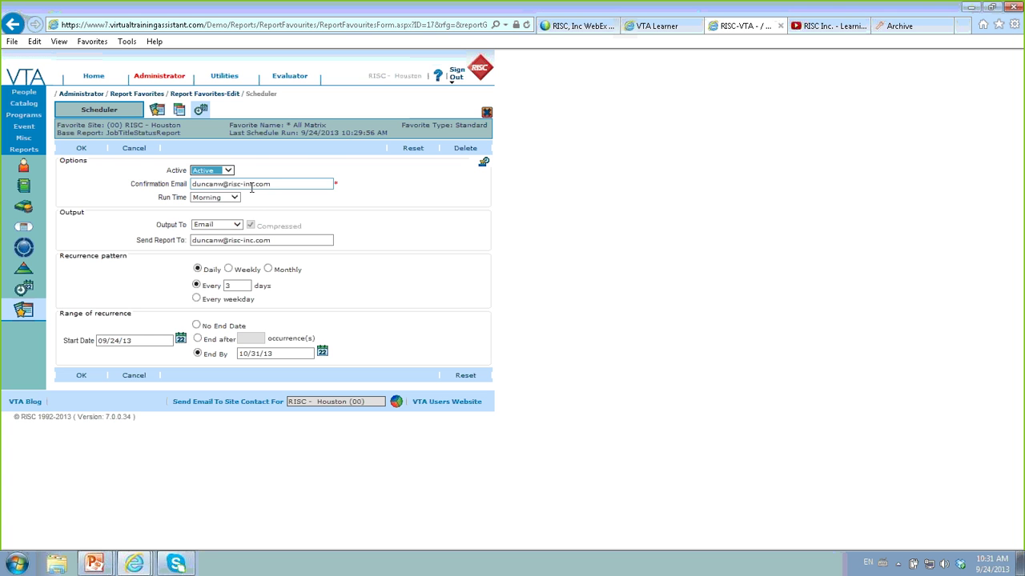
click(278, 184)
triple_click(278, 184)
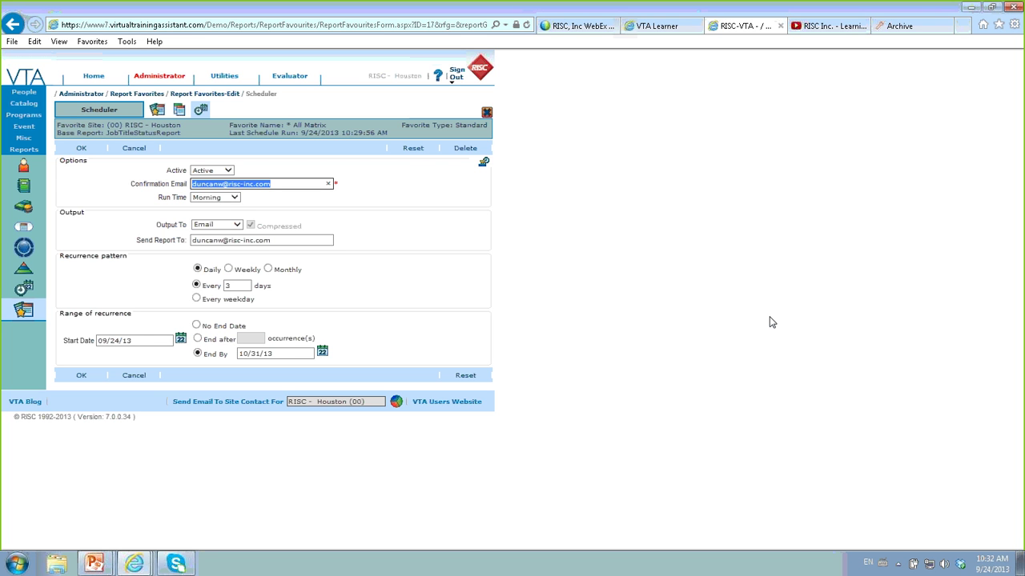
click(231, 198)
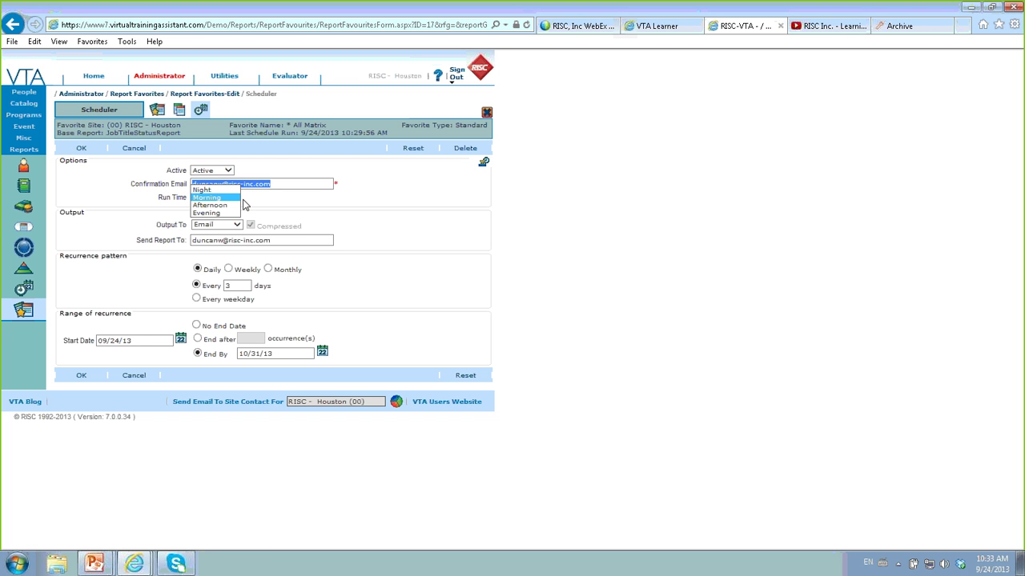
click(215, 198)
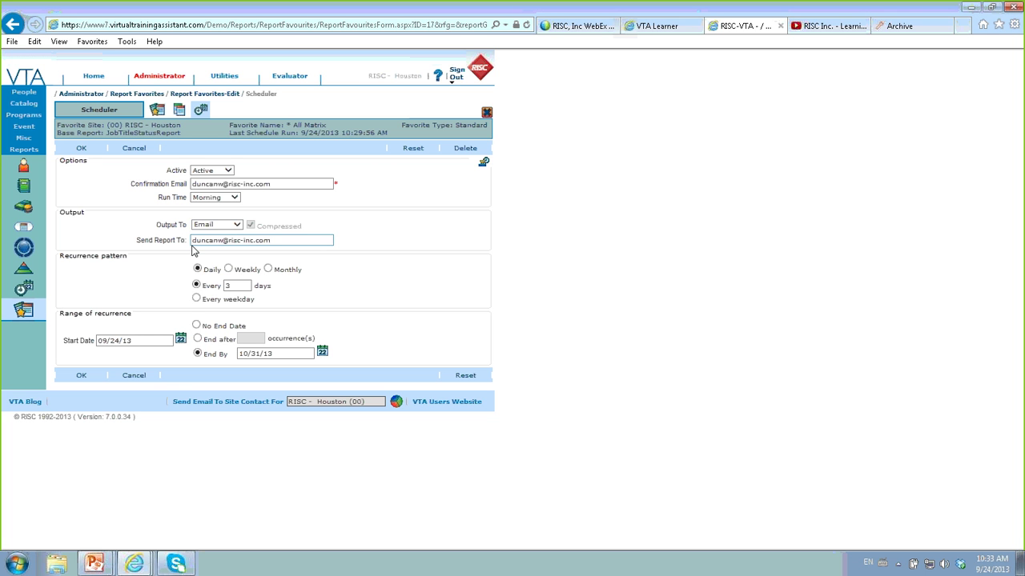
click(294, 242)
drag(295, 243, 176, 244)
click(617, 285)
- Switch Output To to FTP to view its fields, then return it to Email
click(238, 227)
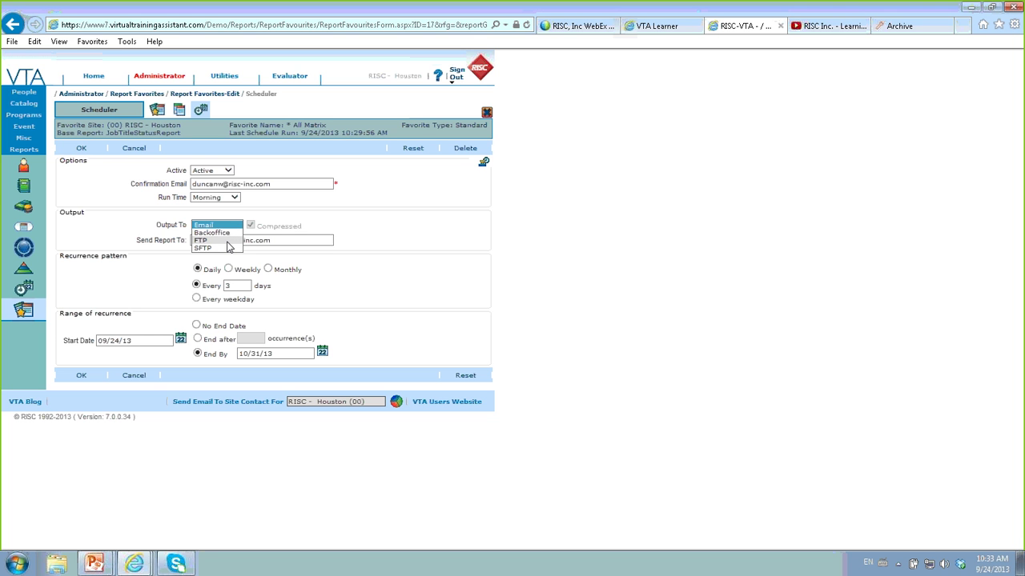
click(229, 240)
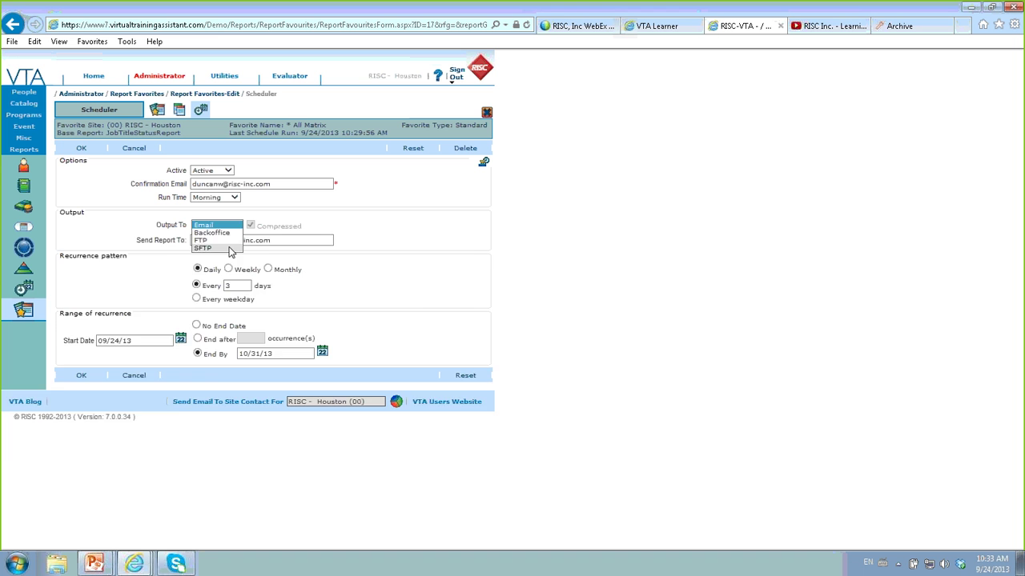
click(230, 249)
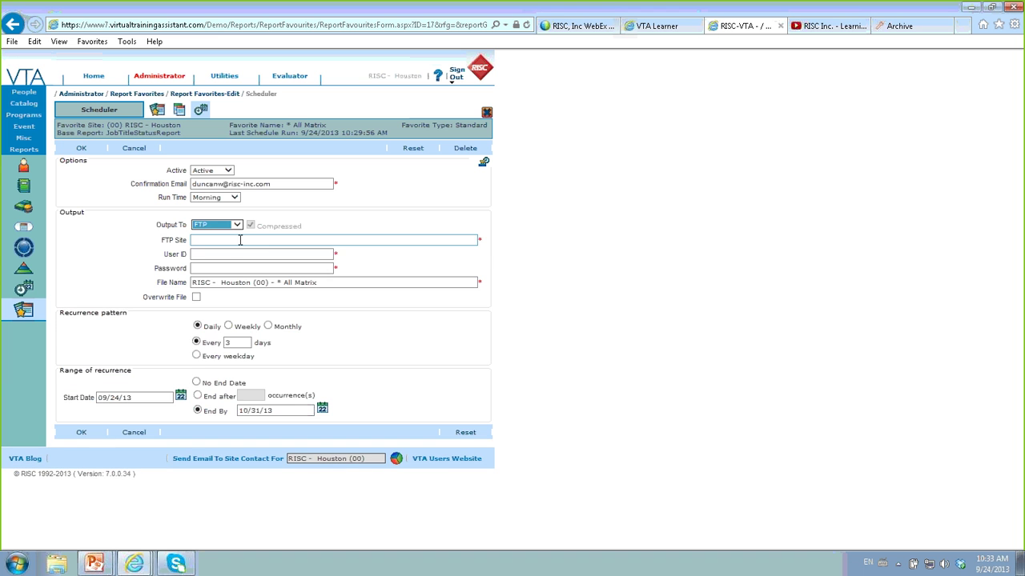
click(236, 226)
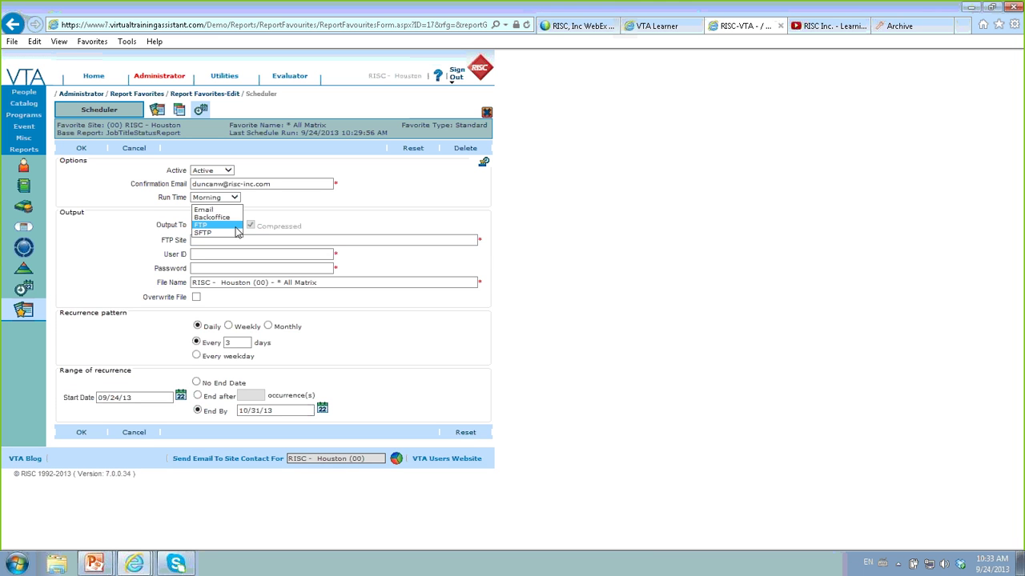
click(204, 210)
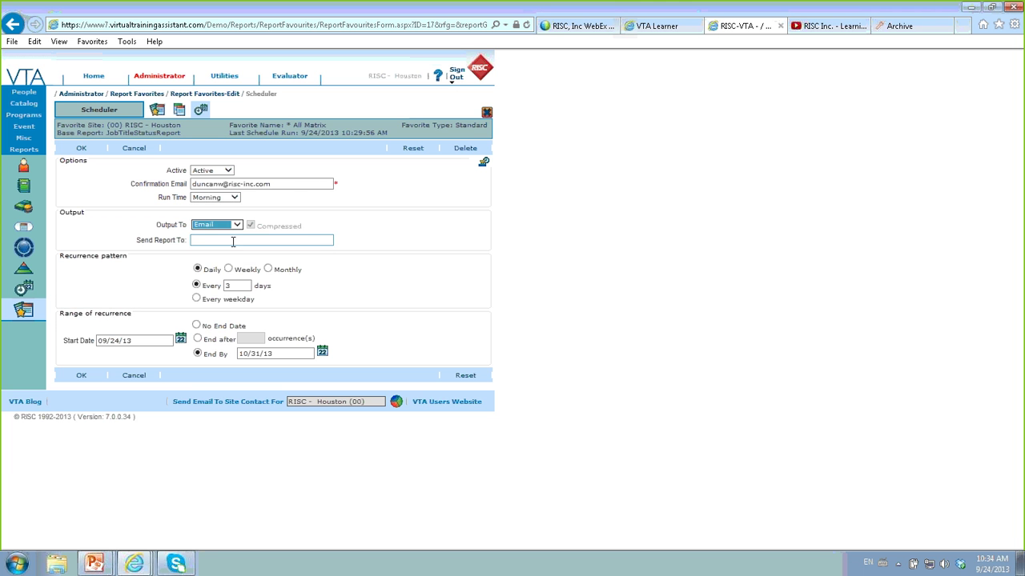
- Fill in the recipient's email address in Send Report To, leaving the start date unchanged
click(233, 240)
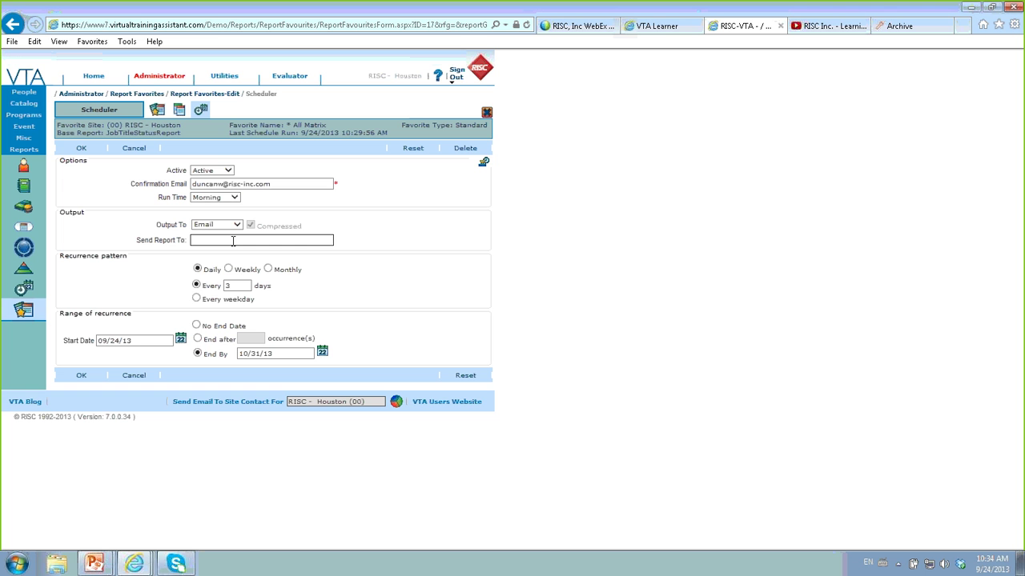
click(142, 344)
click(264, 373)
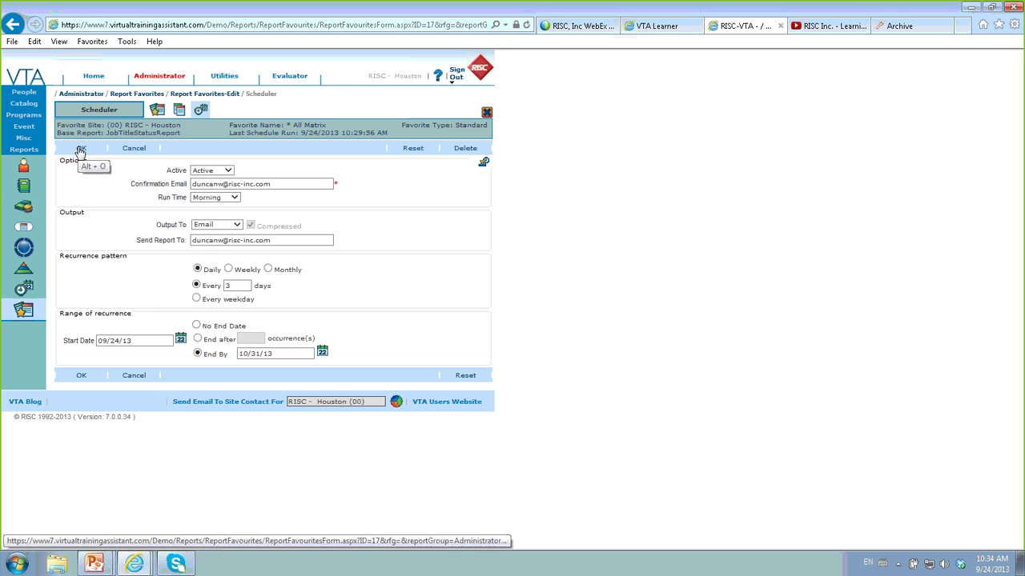
- Save the schedule and confirm * All Matrix now shows Scheduled as True in Report Favorites
click(422, 149)
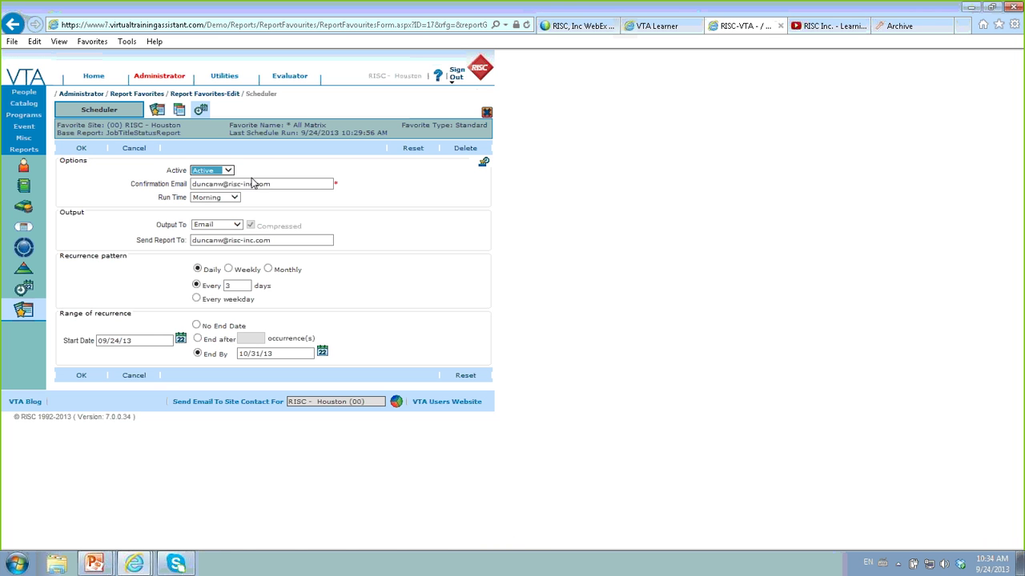
click(81, 148)
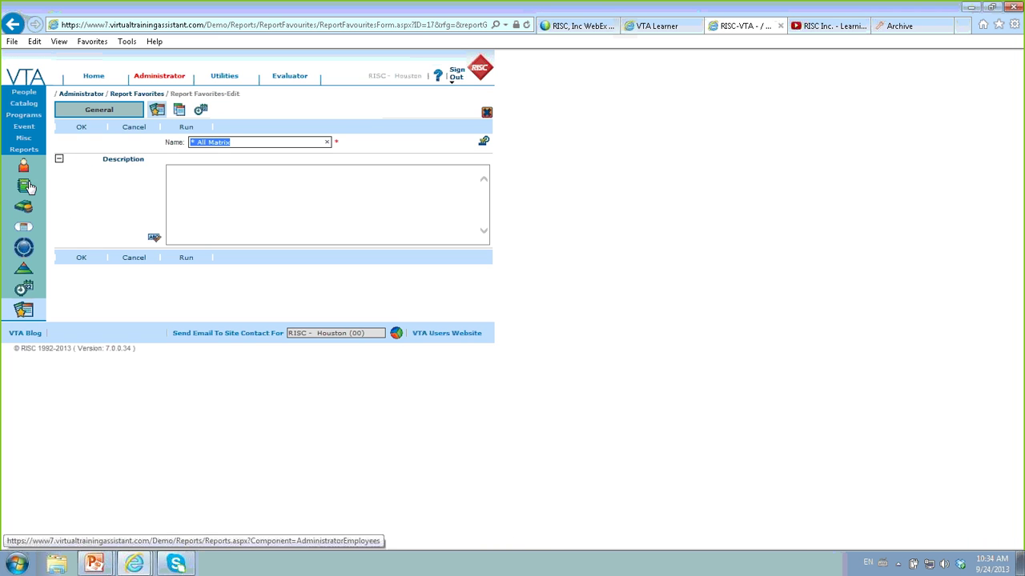
click(22, 311)
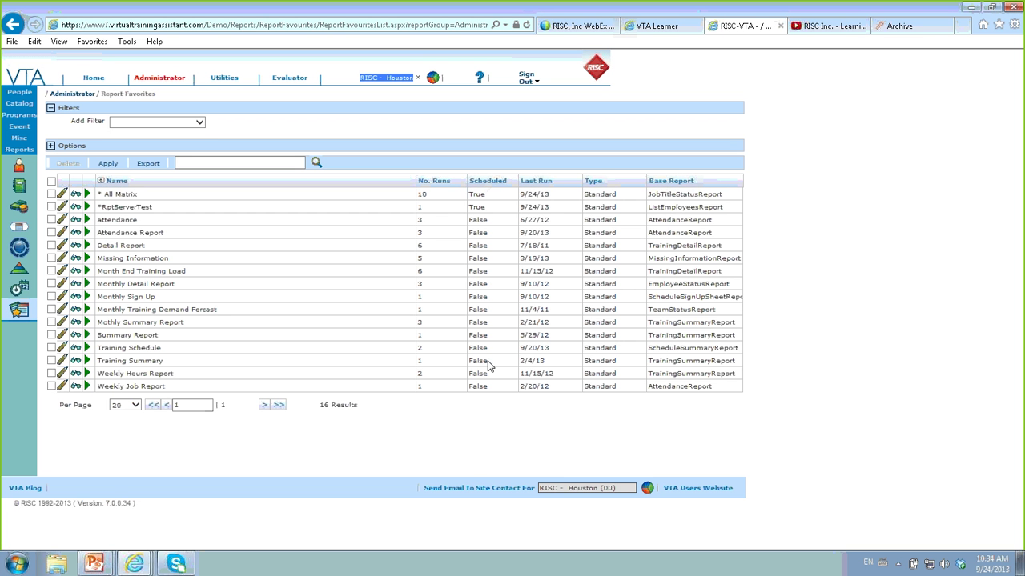
double_click(480, 194)
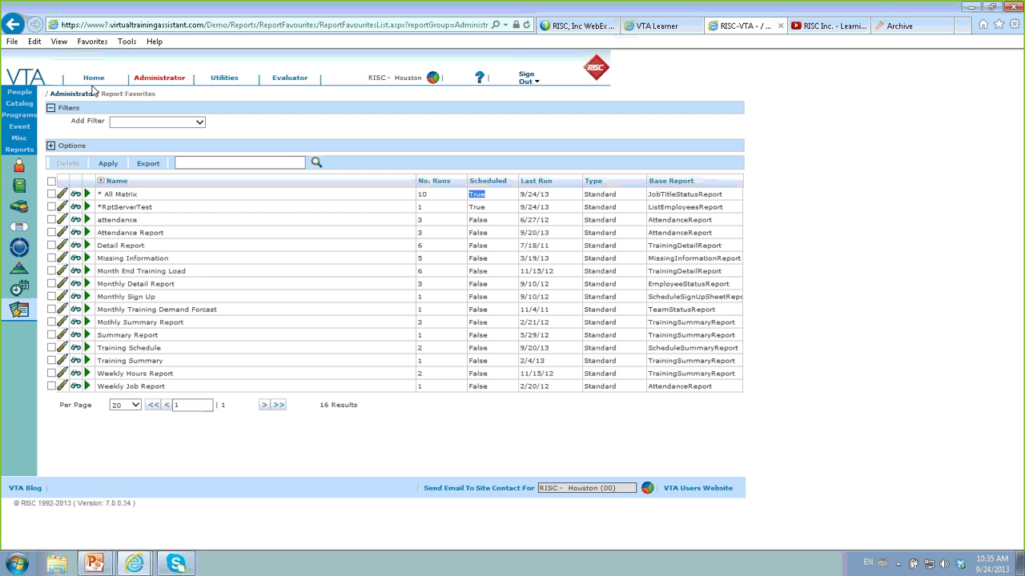
click(21, 94)
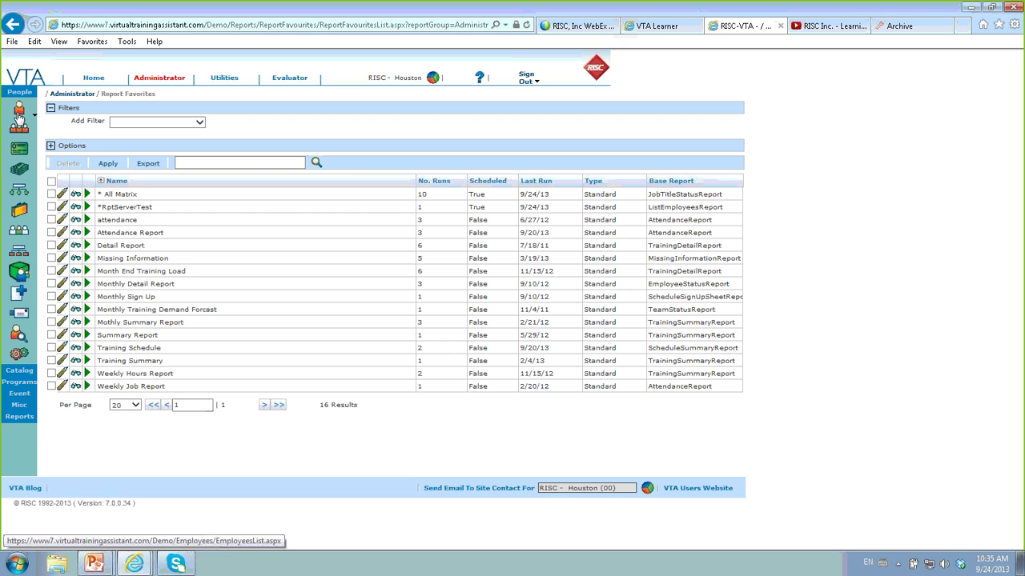
- From Students, start a Broadcast Email sent to the Primary Supervisor instead of the Student
click(19, 116)
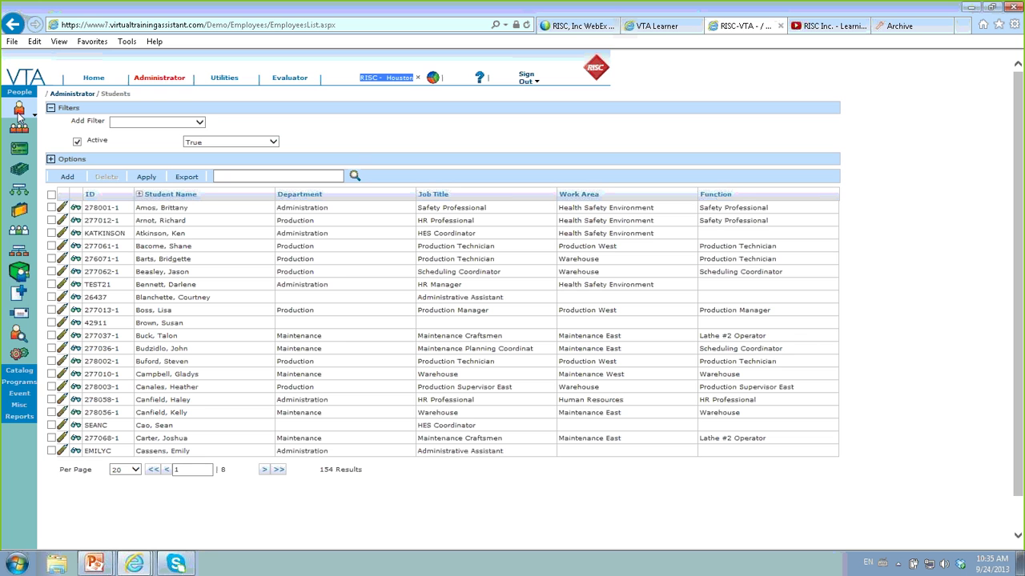
click(20, 314)
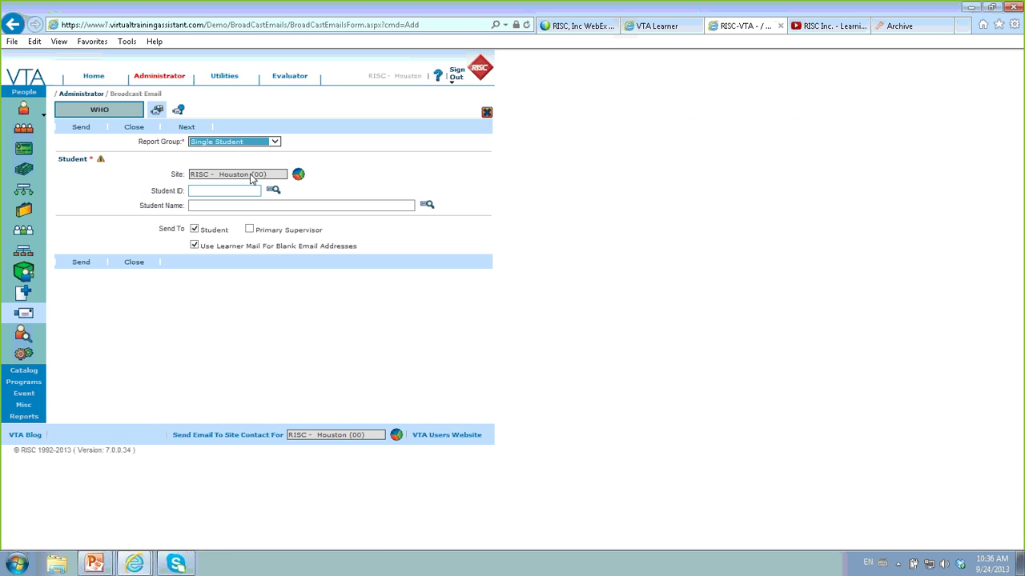
click(251, 232)
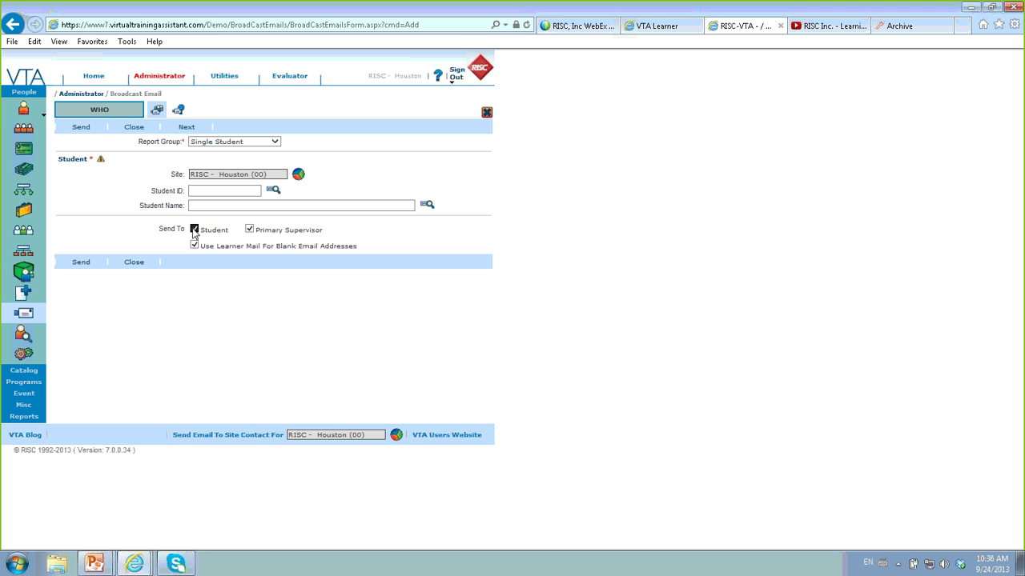
click(194, 230)
click(24, 404)
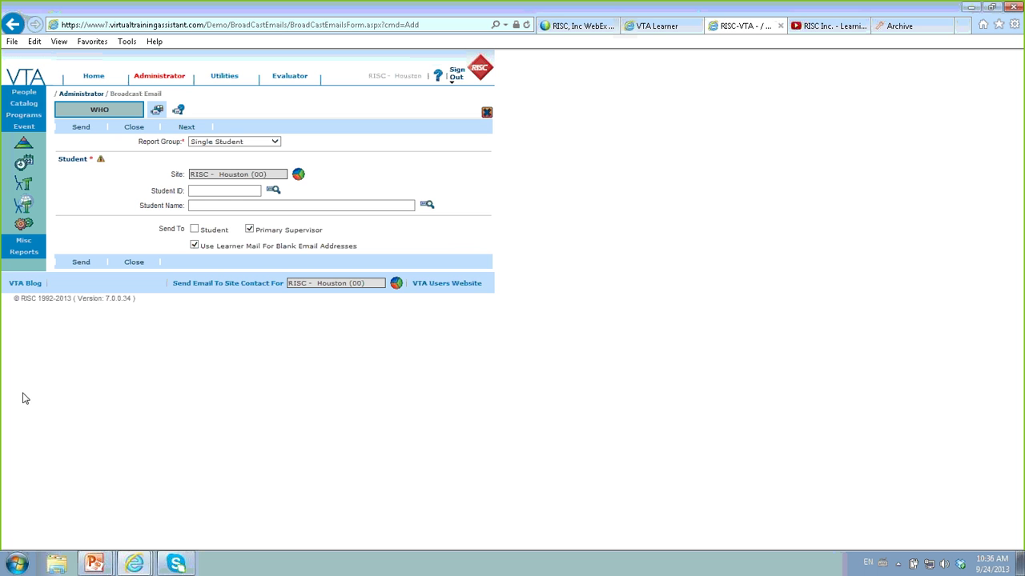
- Discard the unsaved email and select the 7/3/14 ACCOUNTING II class in Event > Schedule
click(22, 167)
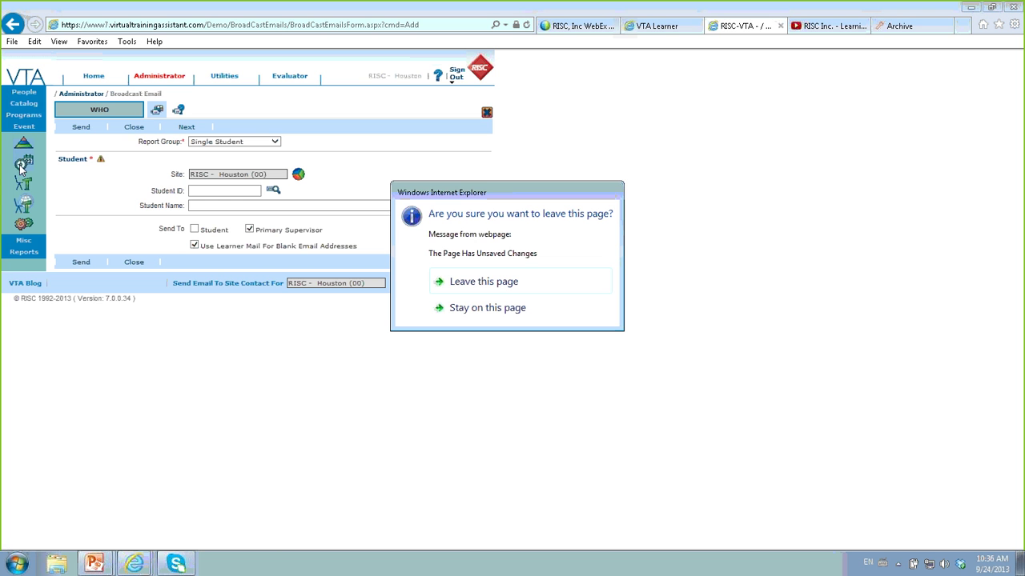
click(464, 284)
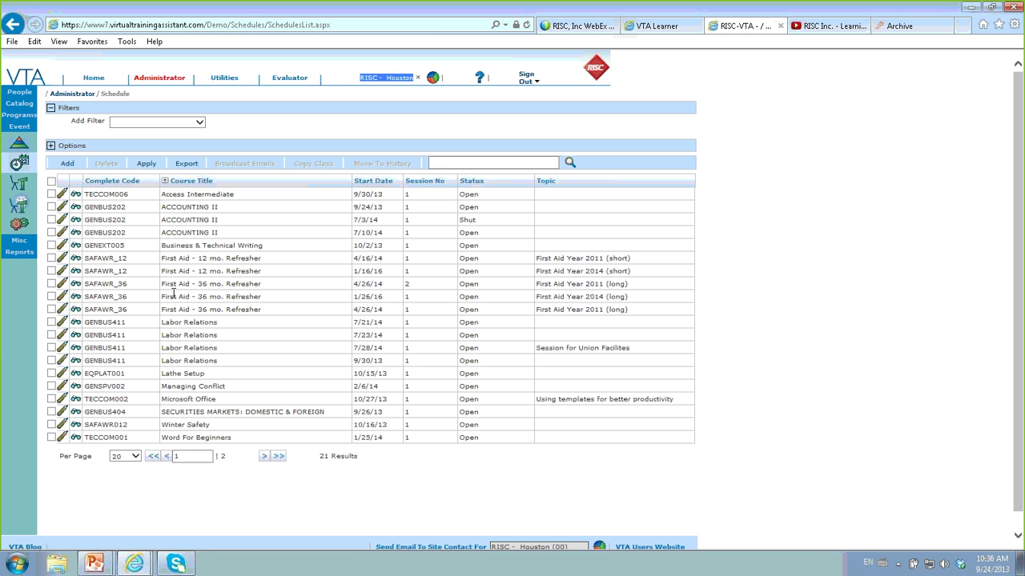
click(52, 220)
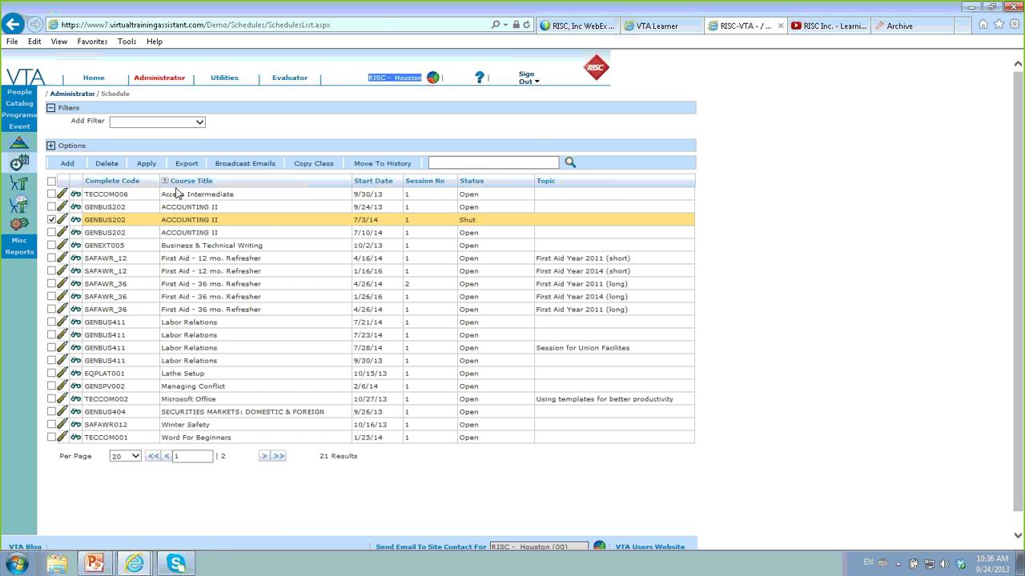
- Start a broadcast email to that class addressed to students, primary supervisors and the instructor
click(241, 162)
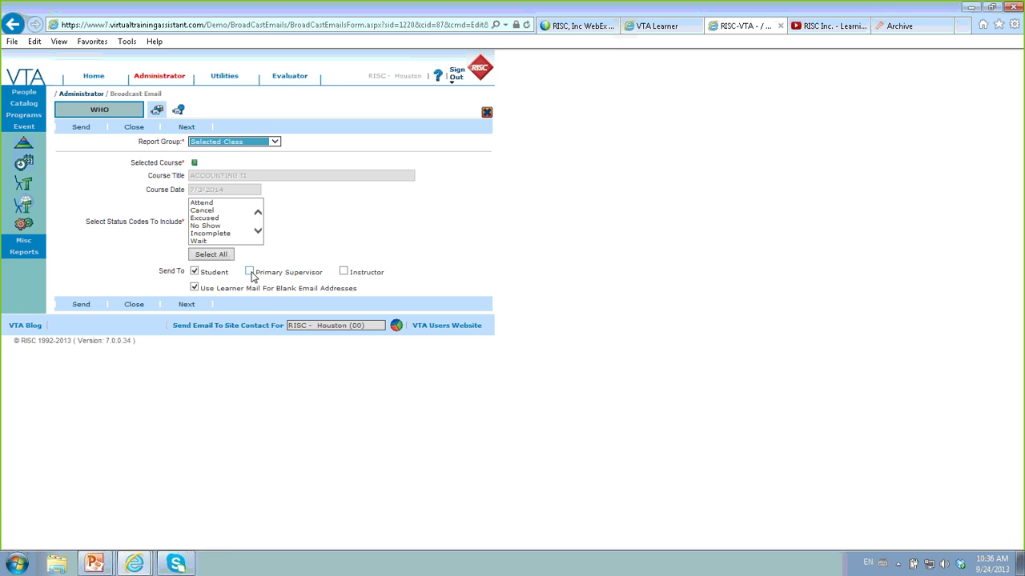
click(250, 273)
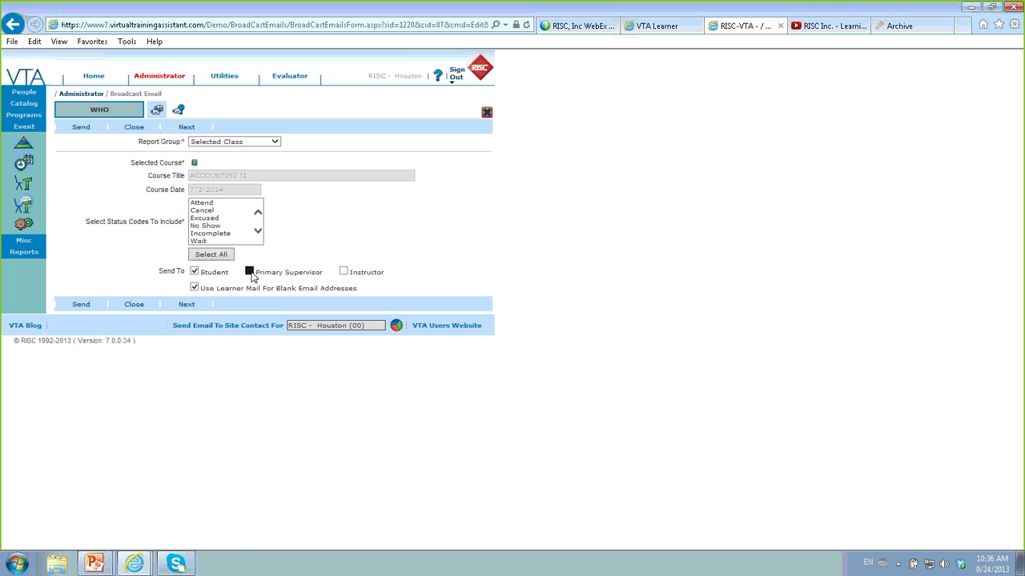
click(344, 273)
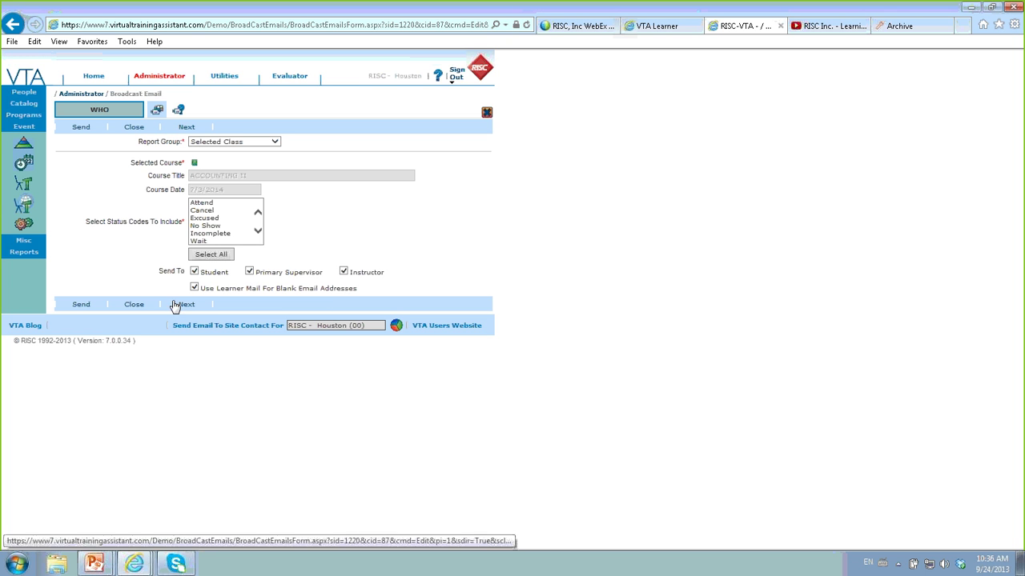
click(194, 273)
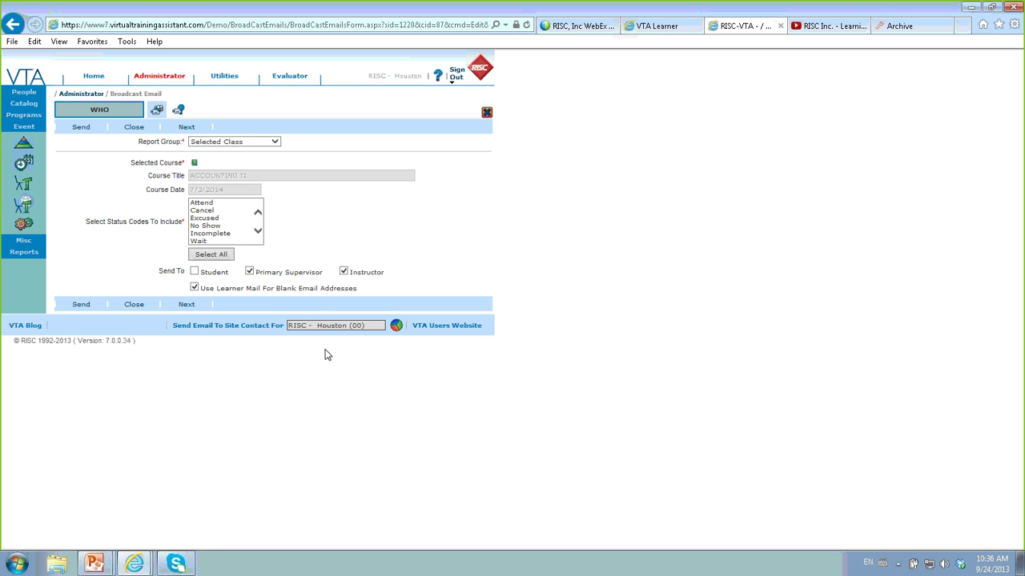
click(196, 273)
- Close the broadcast email form and open People > Find Student
click(24, 93)
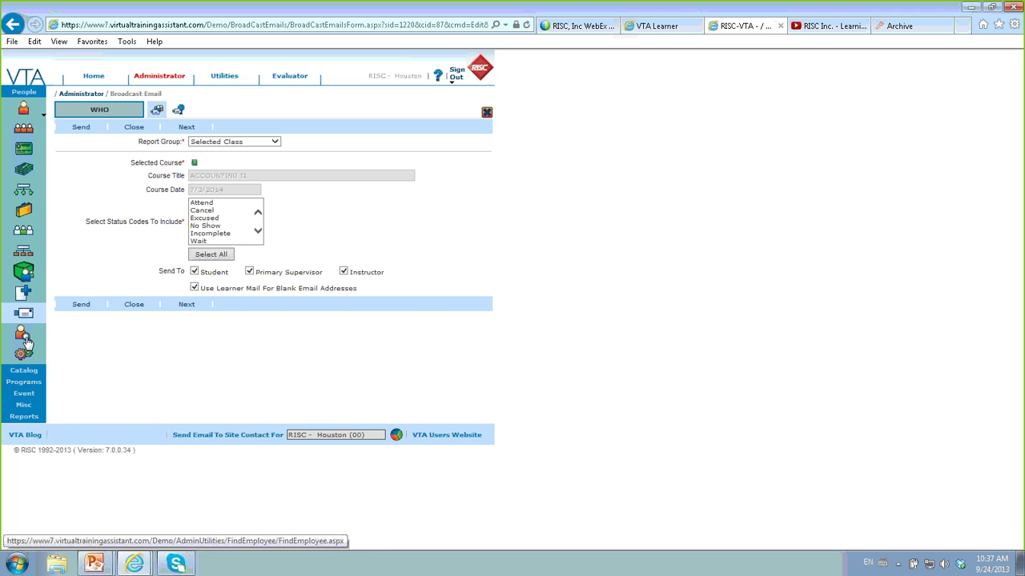
click(134, 307)
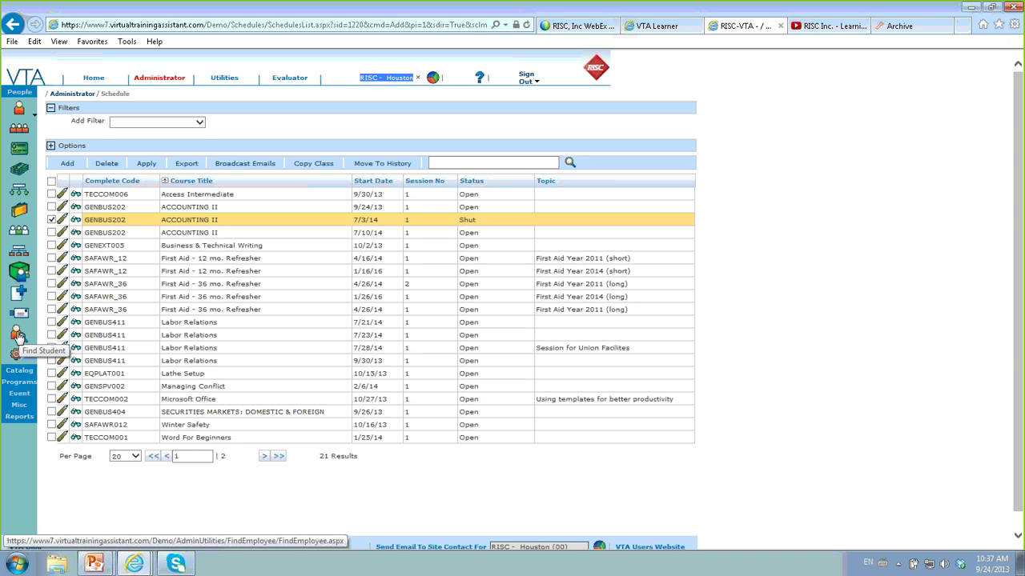
click(19, 340)
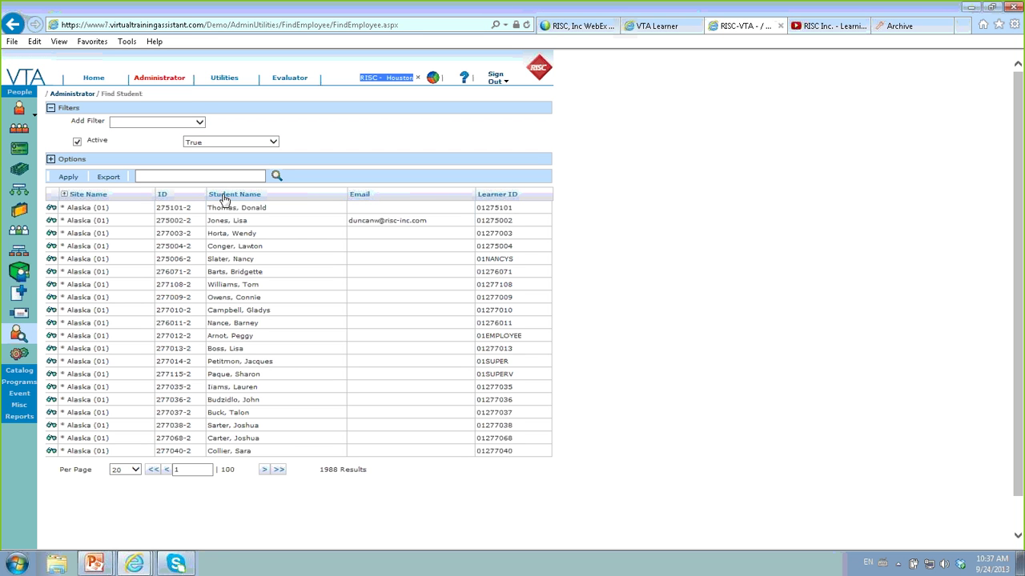
- Filter the student list to emails that contain 'acme'
click(198, 125)
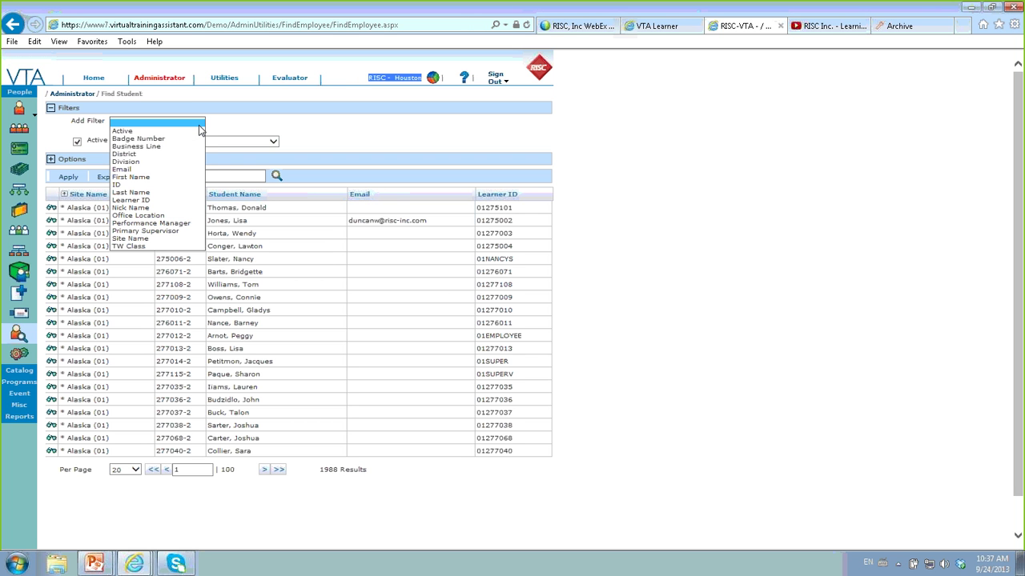
click(140, 170)
click(248, 157)
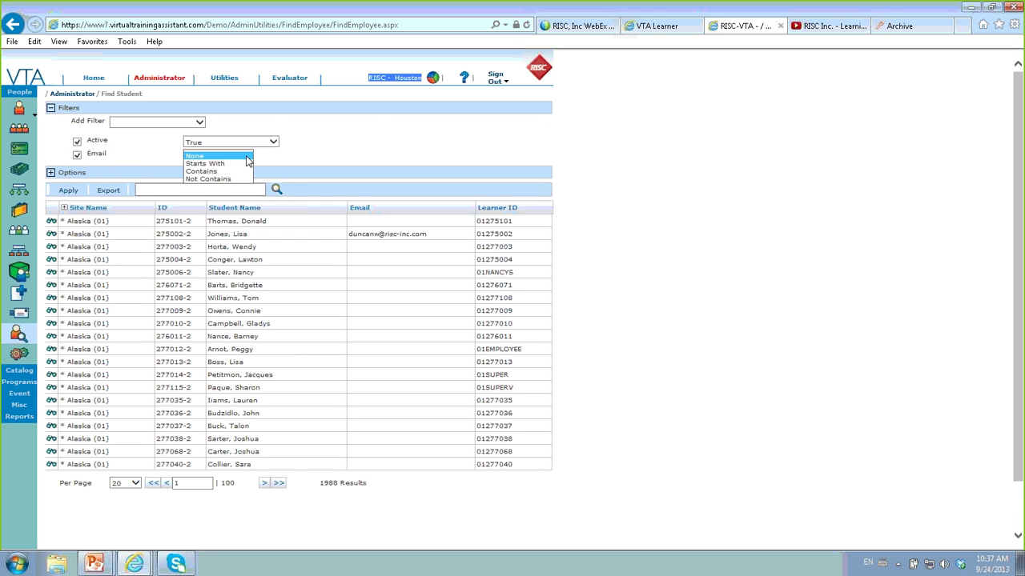
click(232, 171)
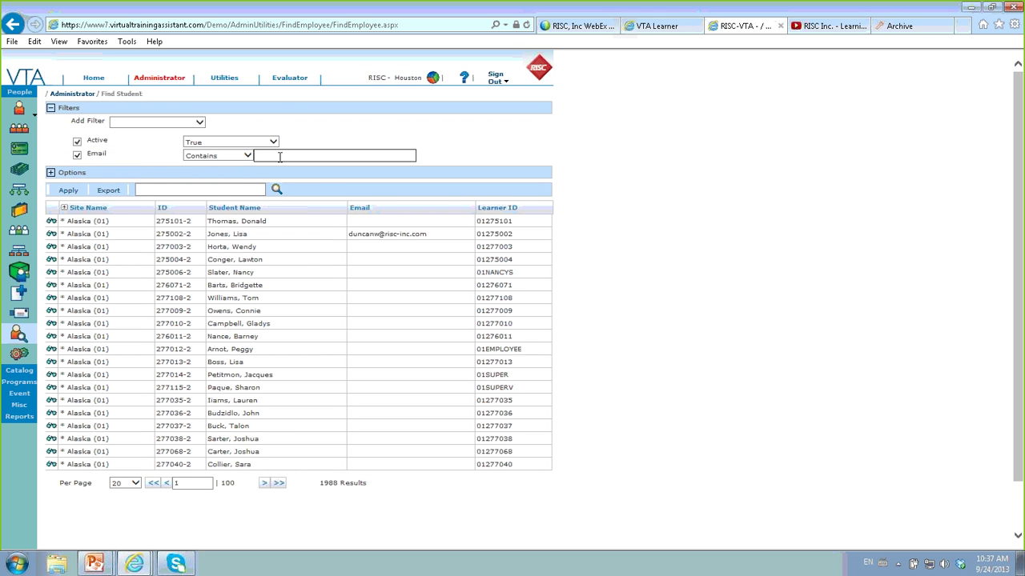
text(acme)
click(69, 192)
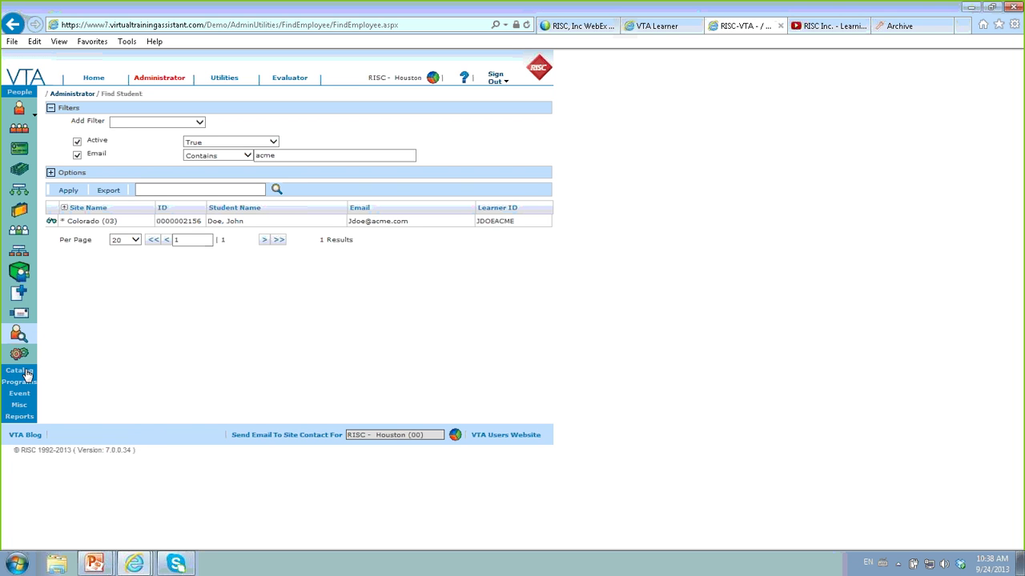
- Return to the Back Office Enhancements presentation slide
click(22, 371)
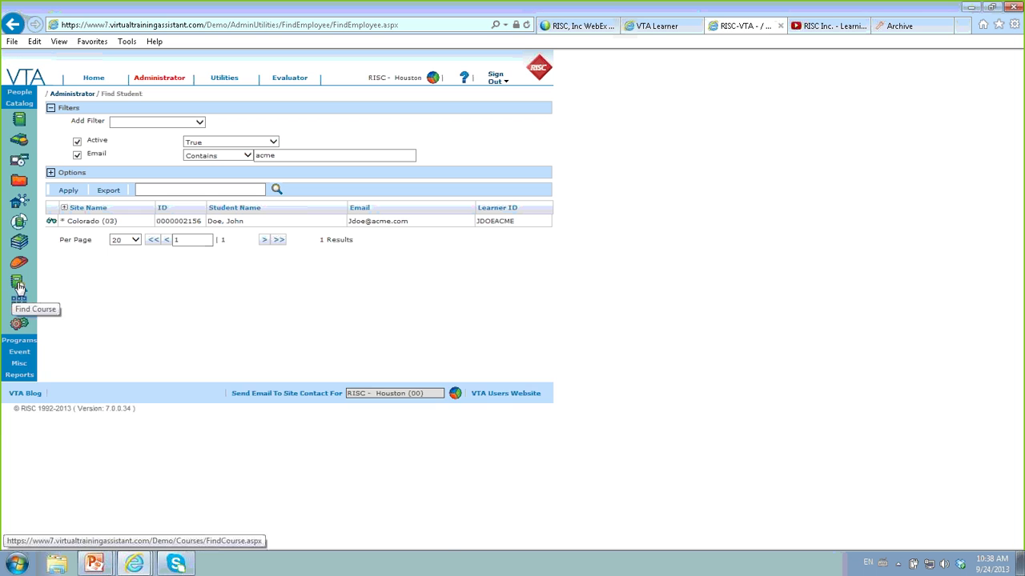
click(23, 372)
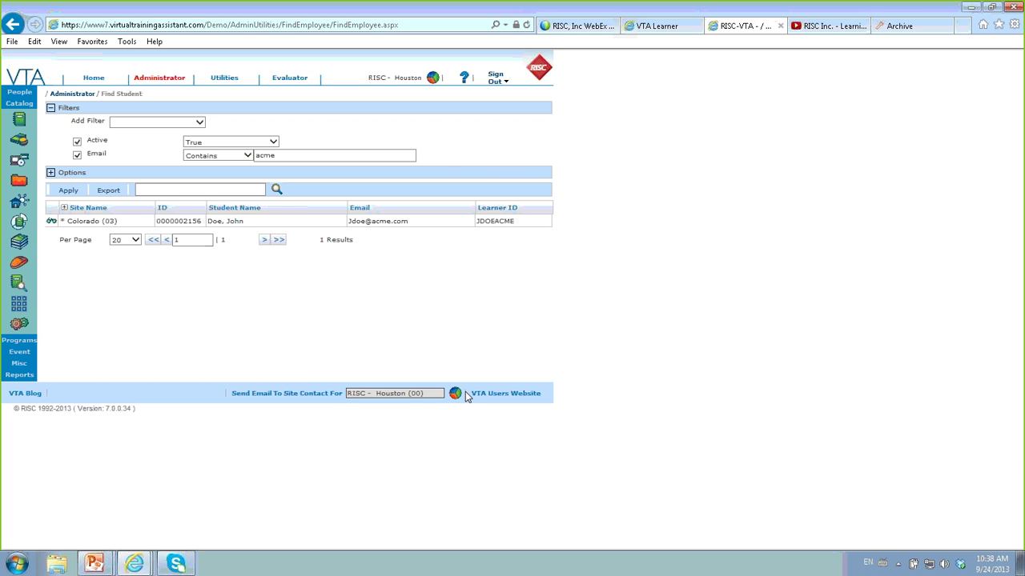
key(alt+Tab)
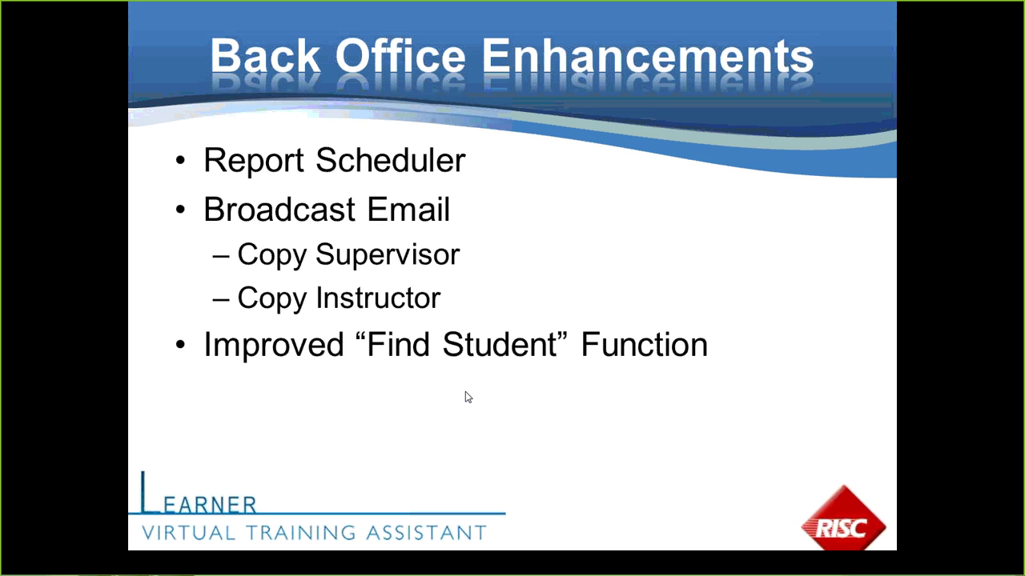
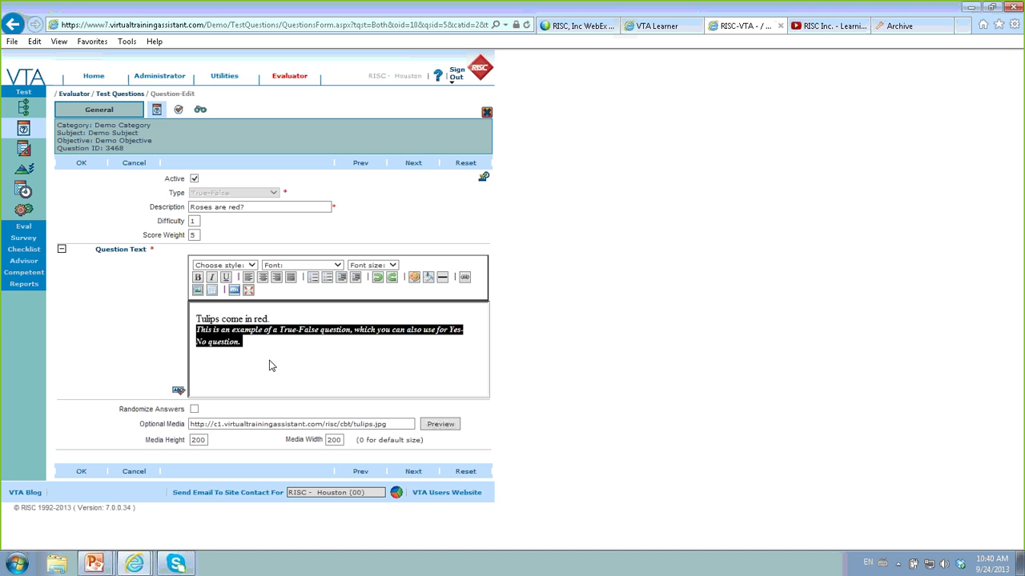
- Colour the word 'red' red and add 'click here to see an example' after the explanation
click(272, 361)
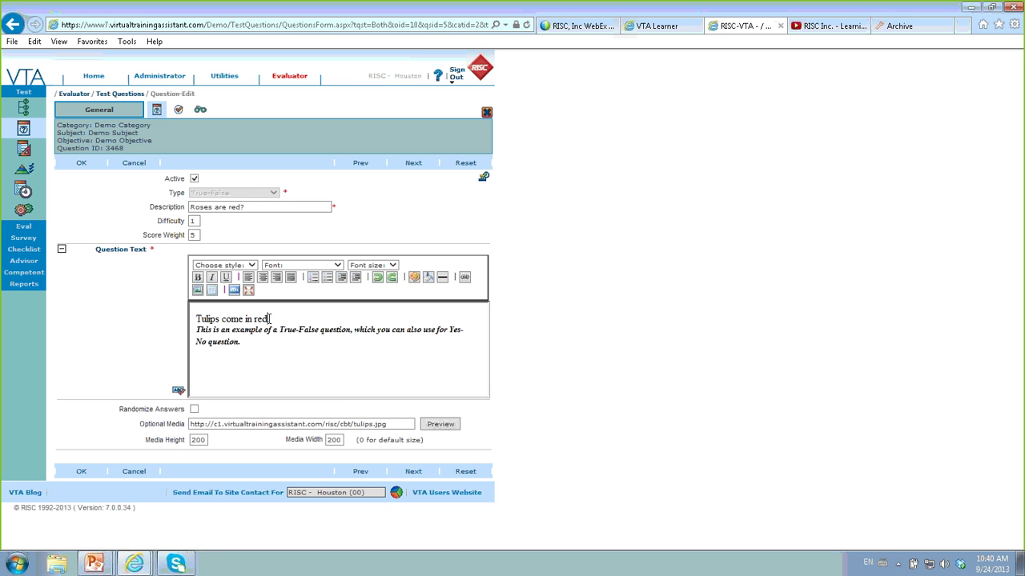
double_click(267, 318)
click(414, 277)
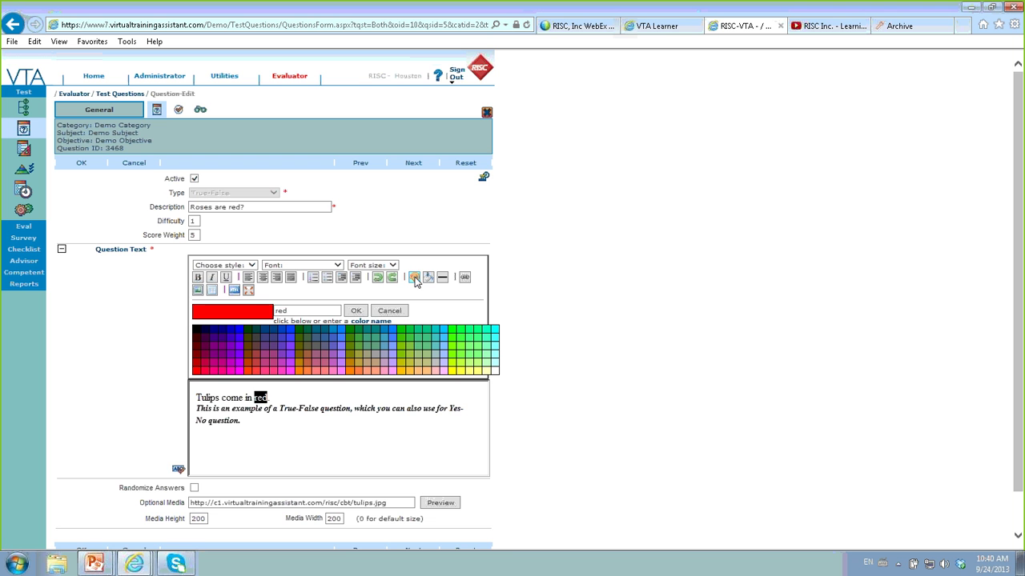
click(197, 370)
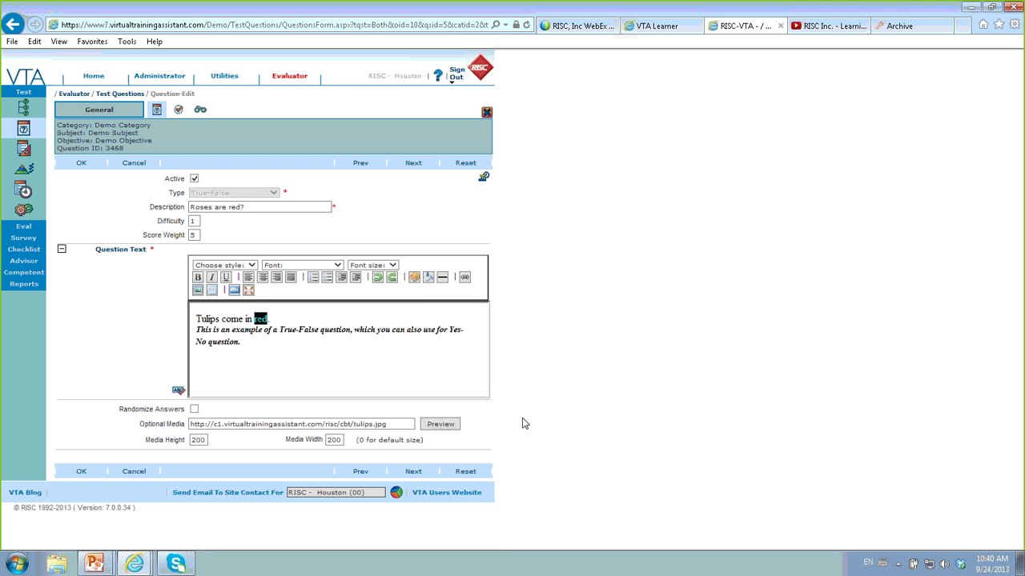
click(453, 382)
text(click here to see an example)
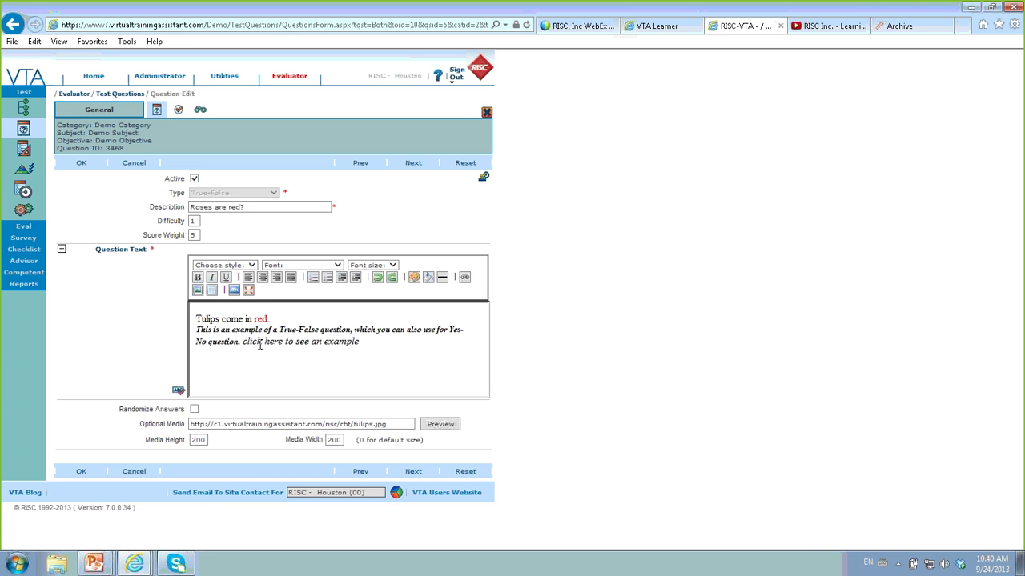
double_click(282, 340)
click(465, 277)
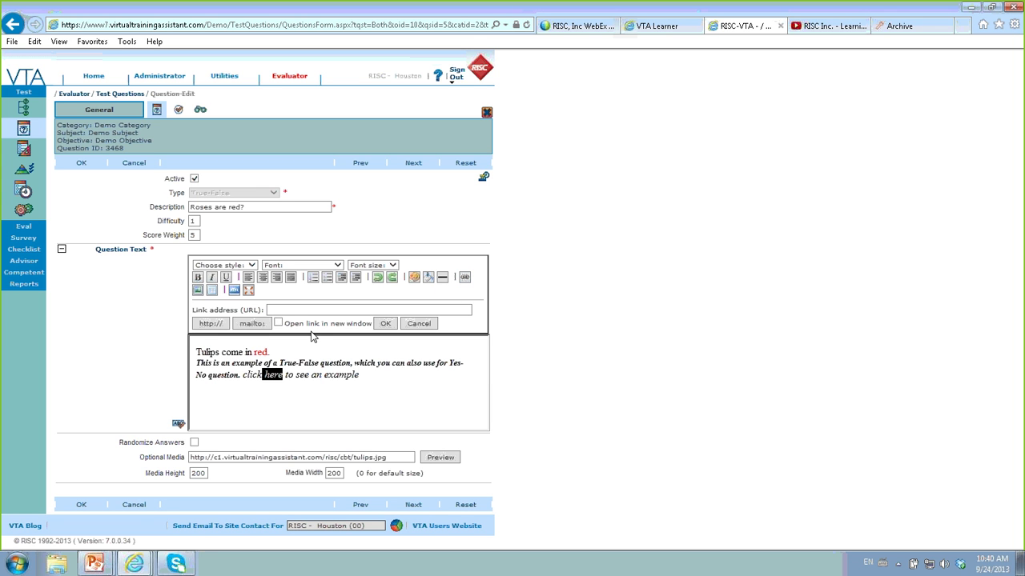
click(286, 310)
click(210, 323)
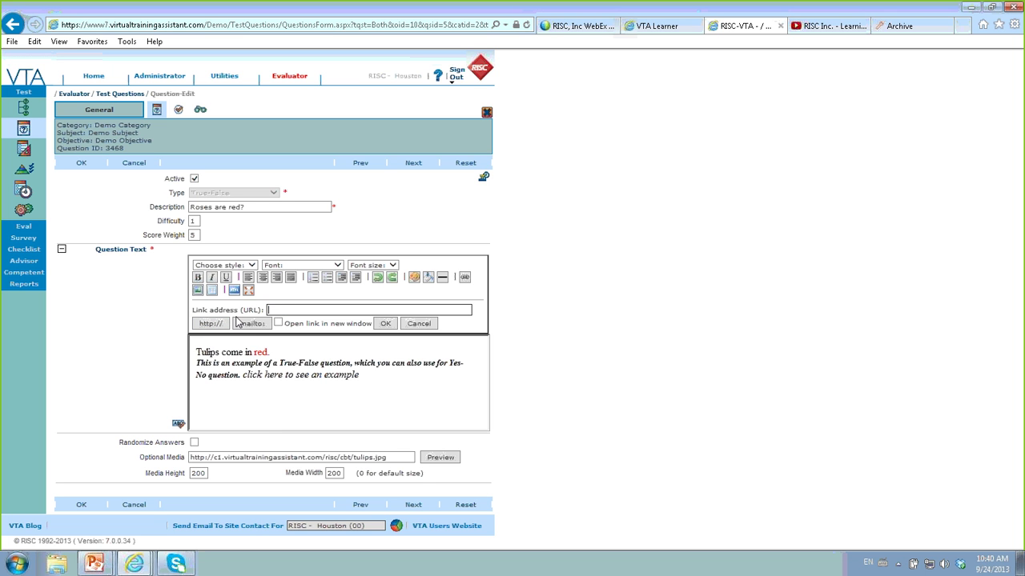
click(253, 326)
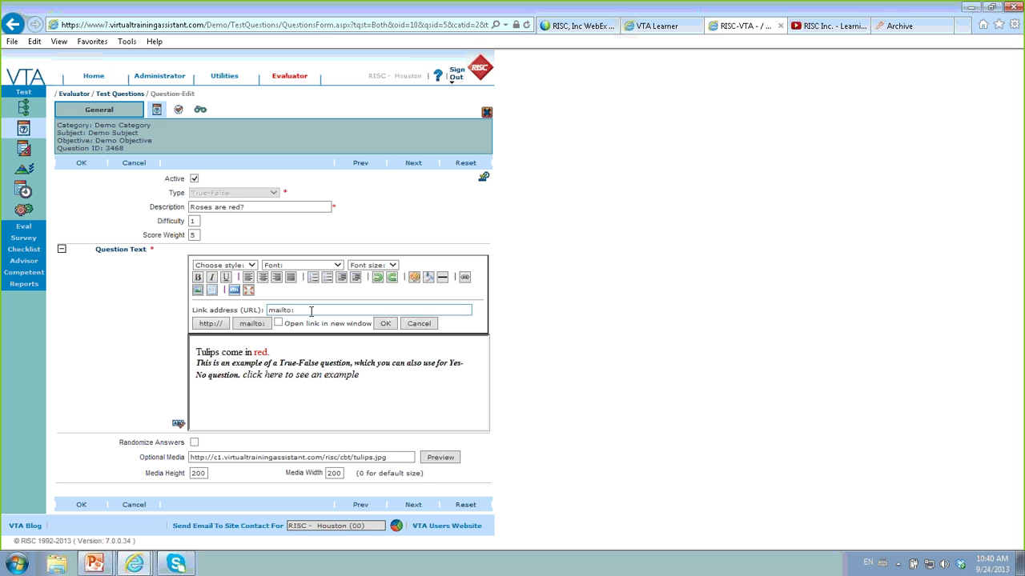
key(BackSpace)
click(207, 324)
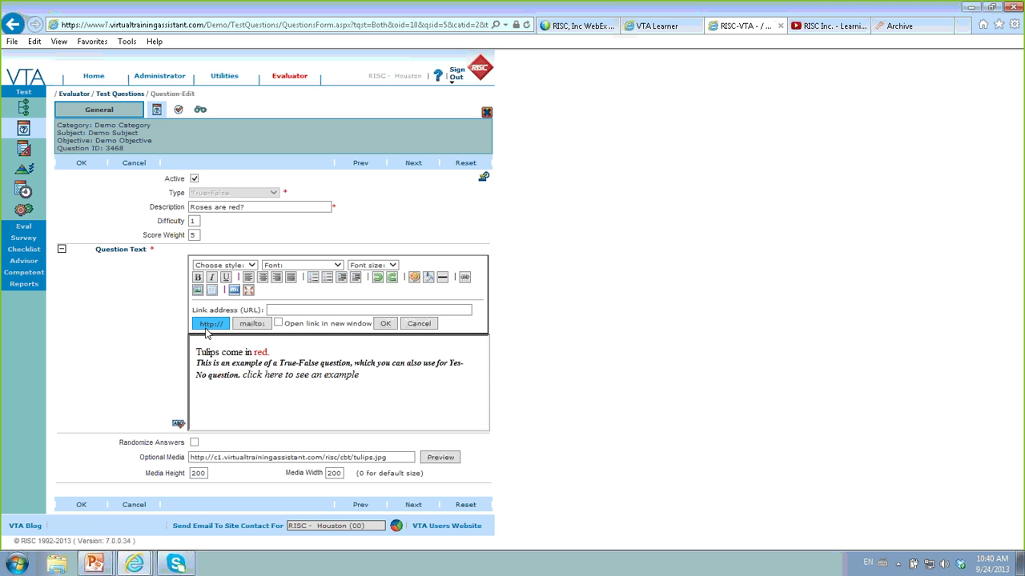
click(278, 323)
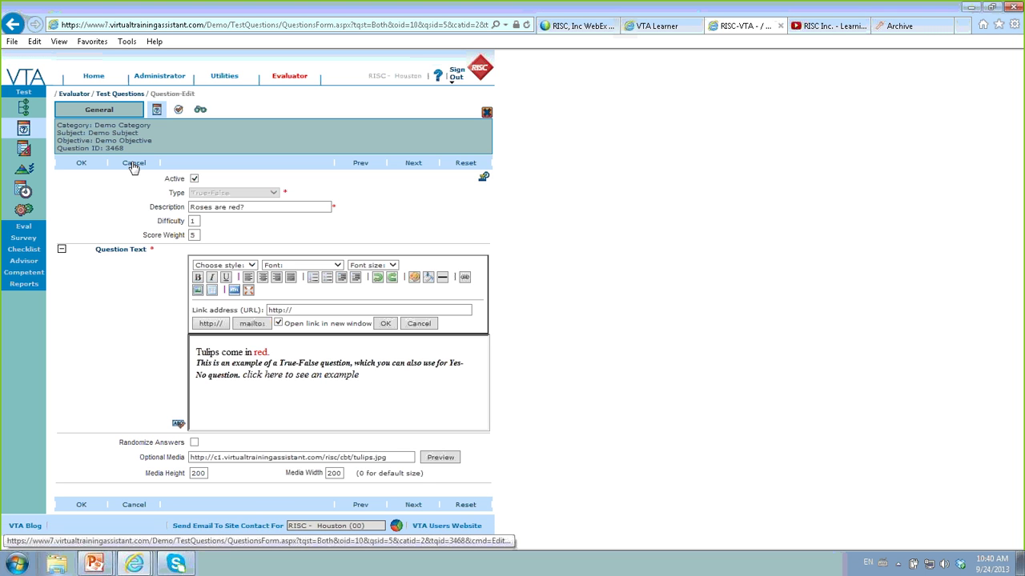
click(134, 164)
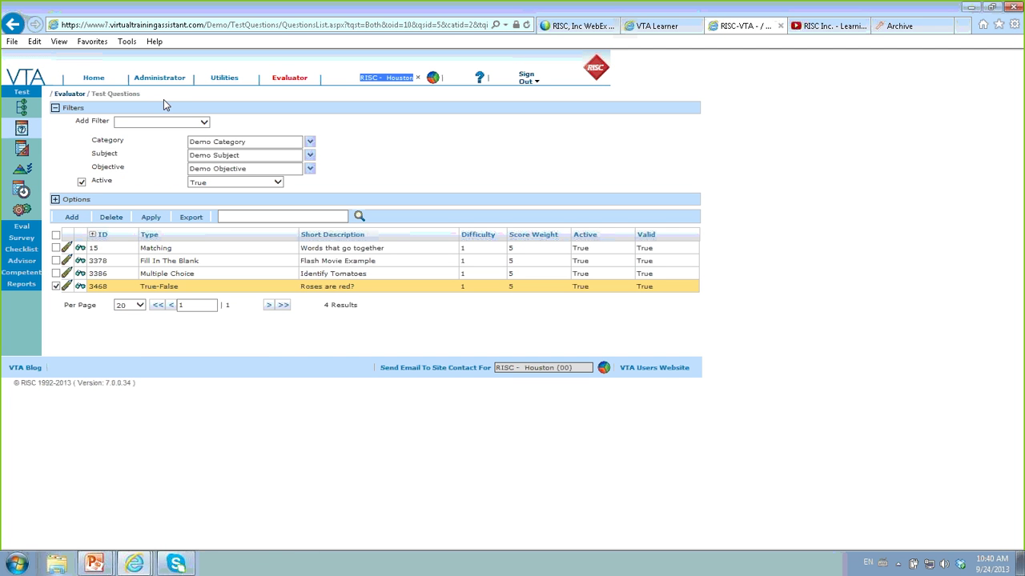
- Open the Administrator Event Schedule list of the 21 scheduled classes
click(161, 84)
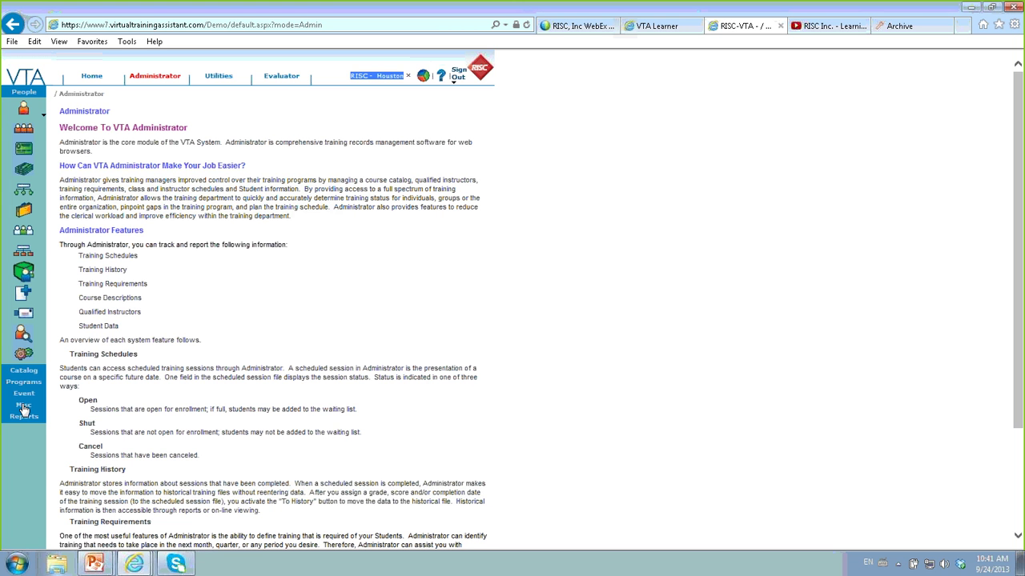
click(23, 407)
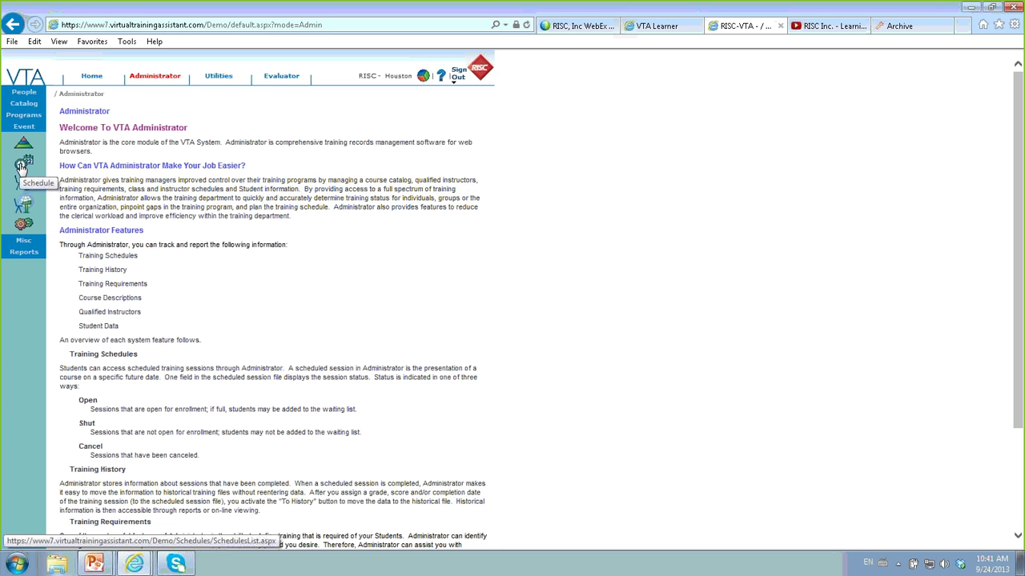
click(22, 166)
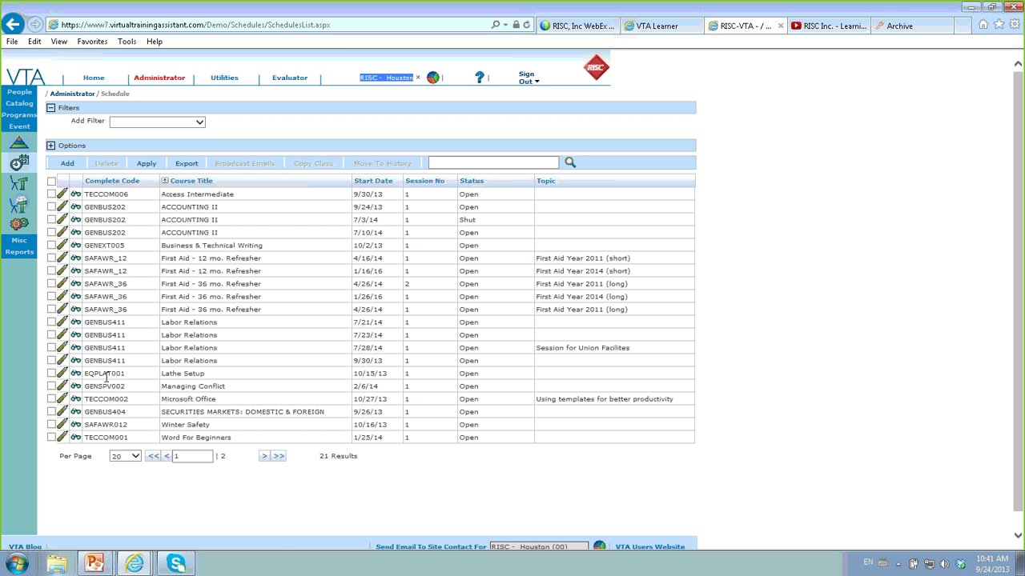
- Open the 7/21/14 Labor Relations roster and set the cancelled student's status to Attend
click(63, 321)
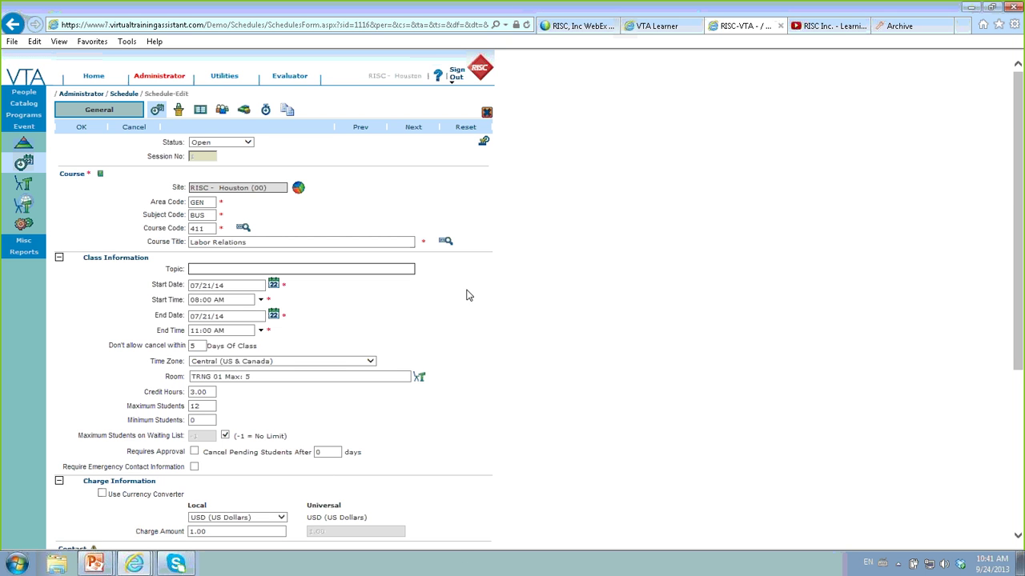
click(223, 113)
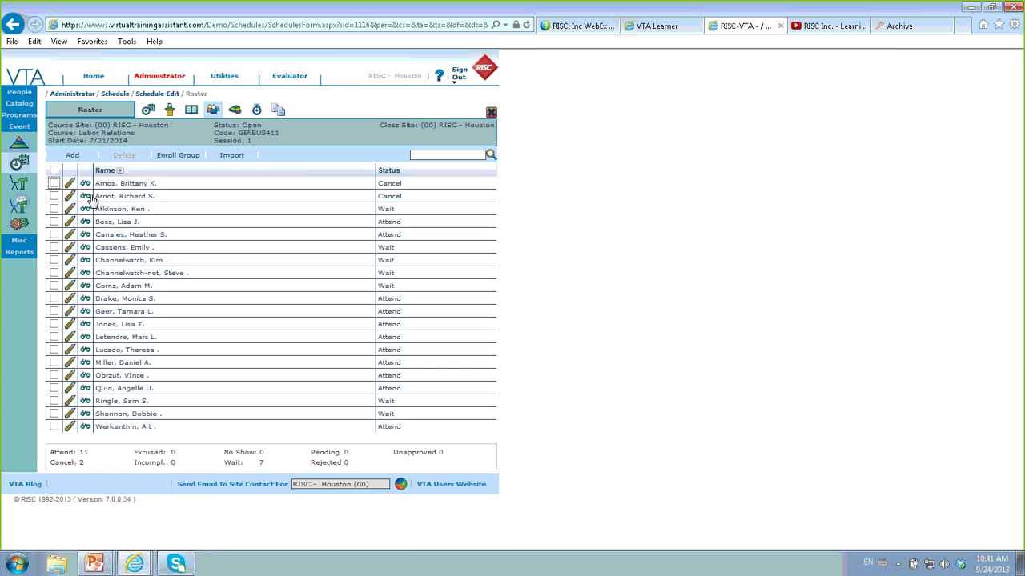
click(70, 196)
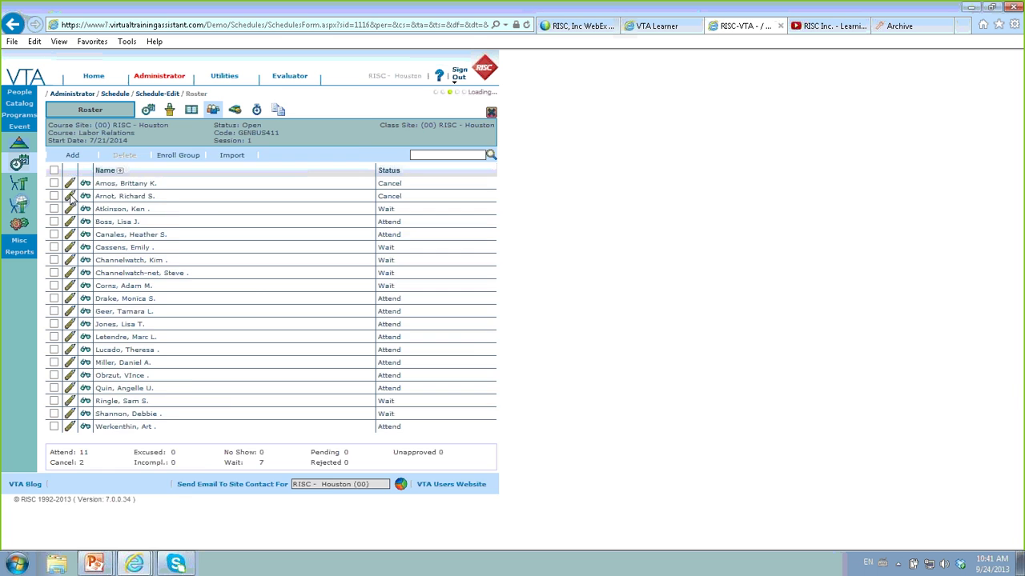
click(255, 309)
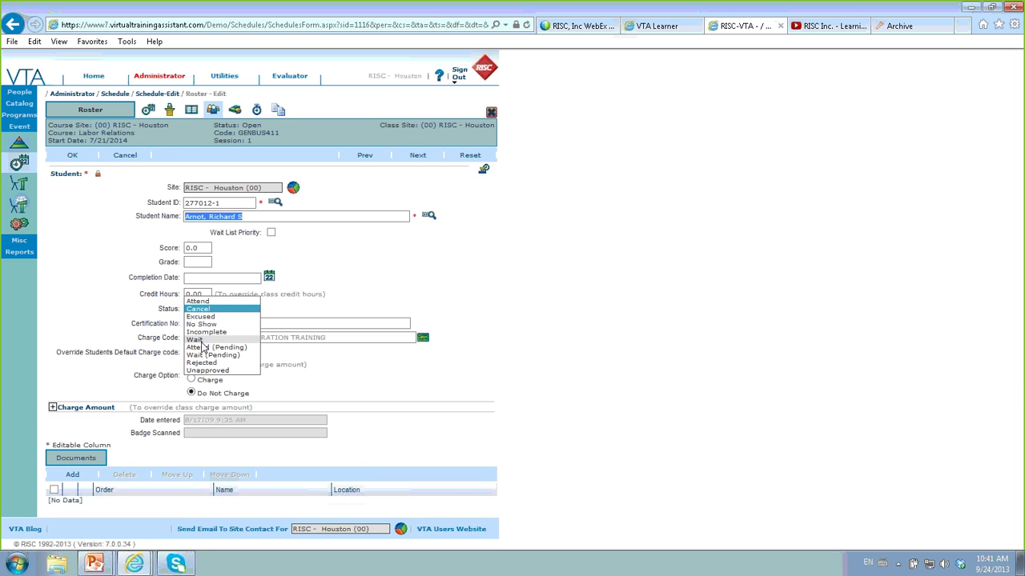
click(198, 301)
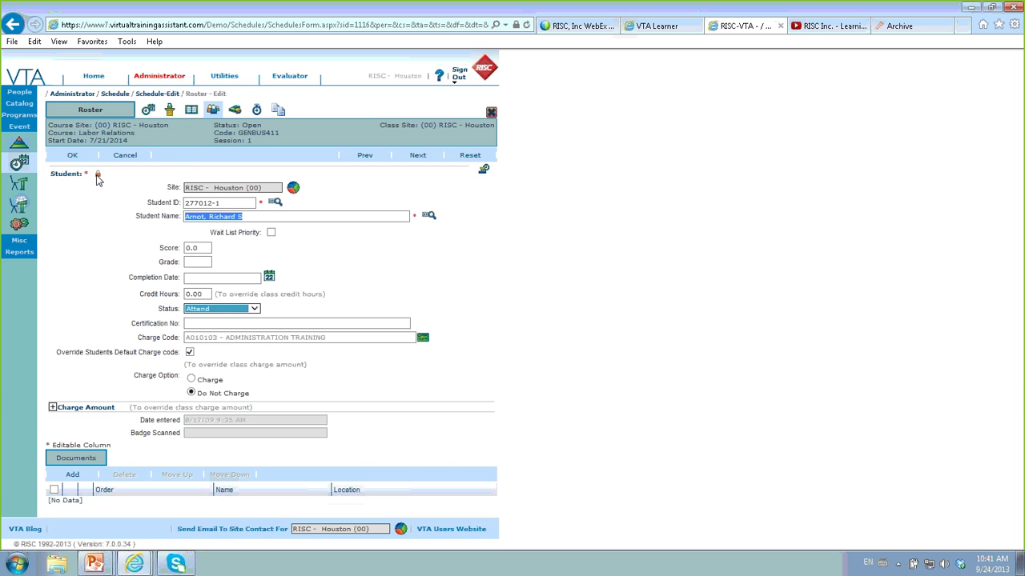
- Save the roster entry, overriding the scheduling conflict, then close the roster and send notices
click(72, 156)
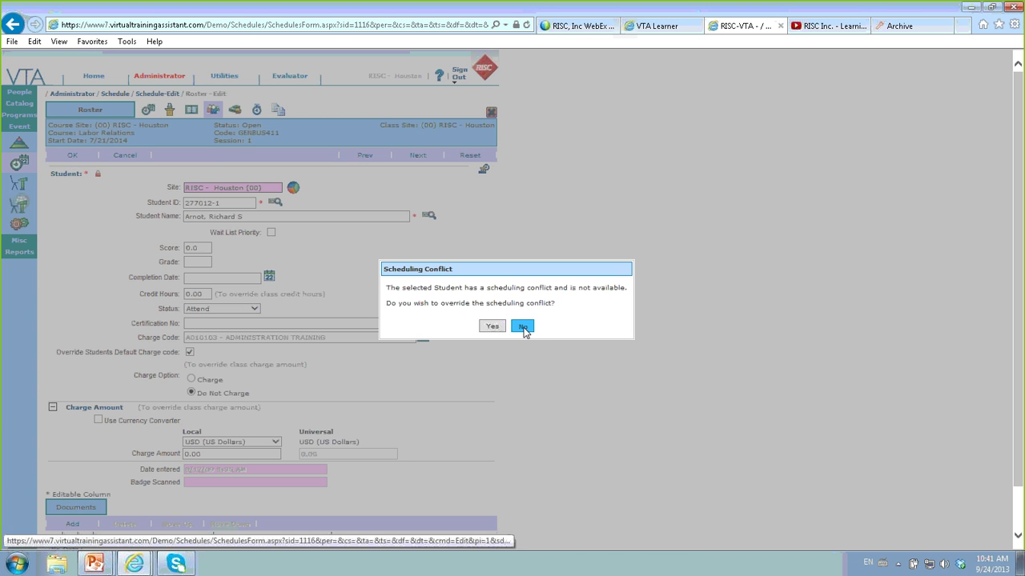
click(522, 325)
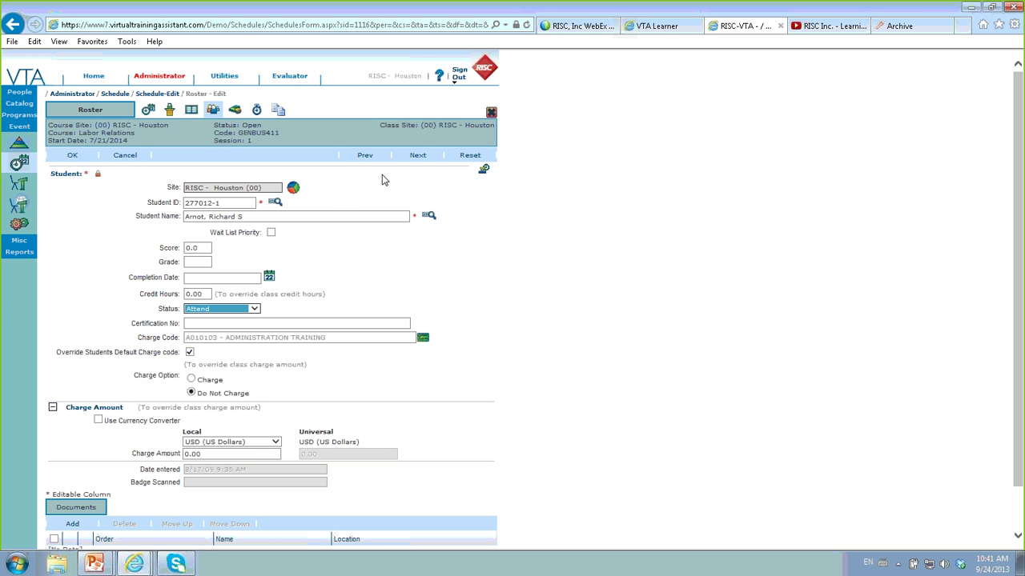
click(72, 156)
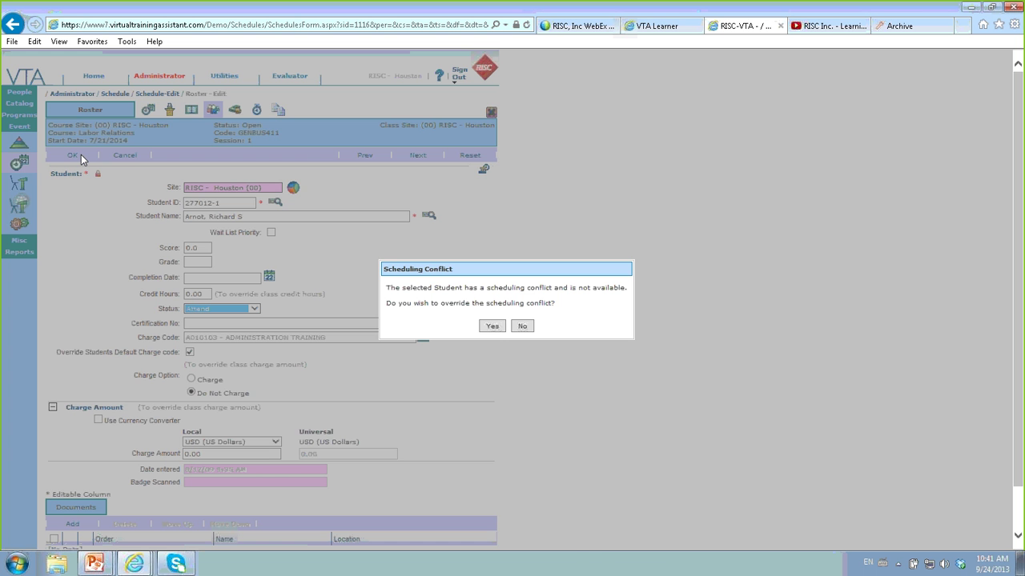
click(492, 326)
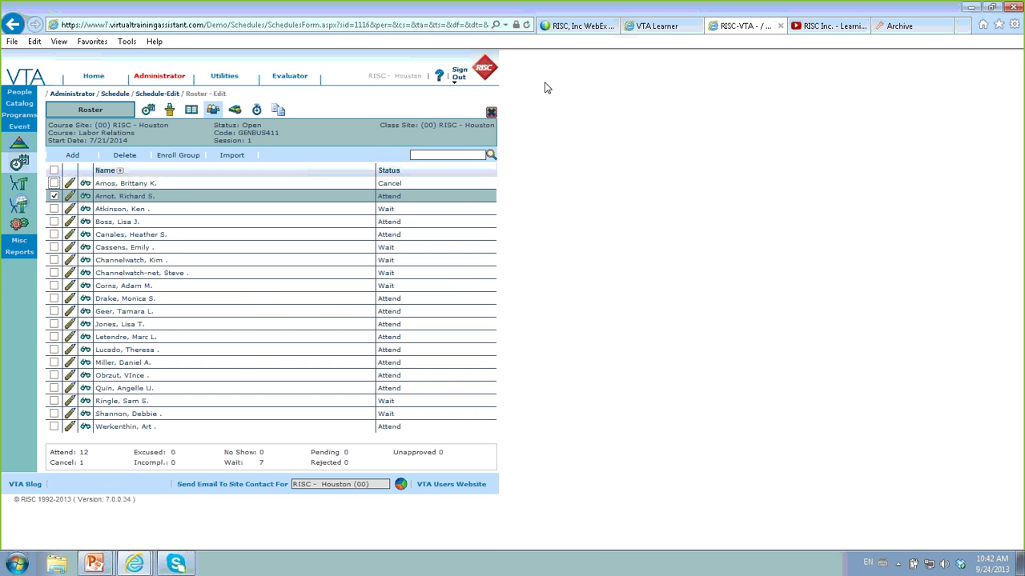
click(493, 116)
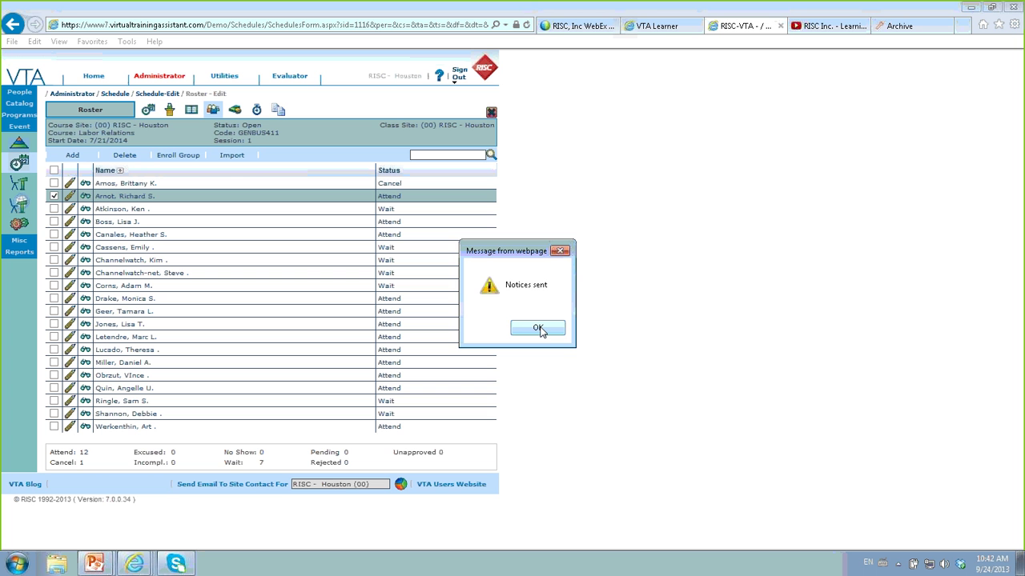
click(538, 329)
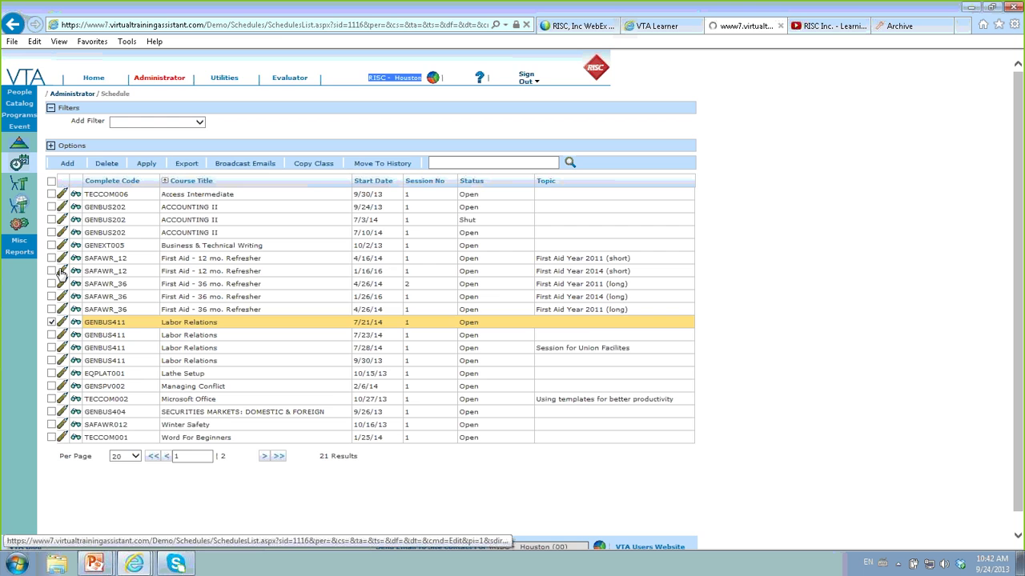
- Assign room TRNG 02 to the 1/16/16 First Aid - 12 mo. Refresher class and save
click(62, 271)
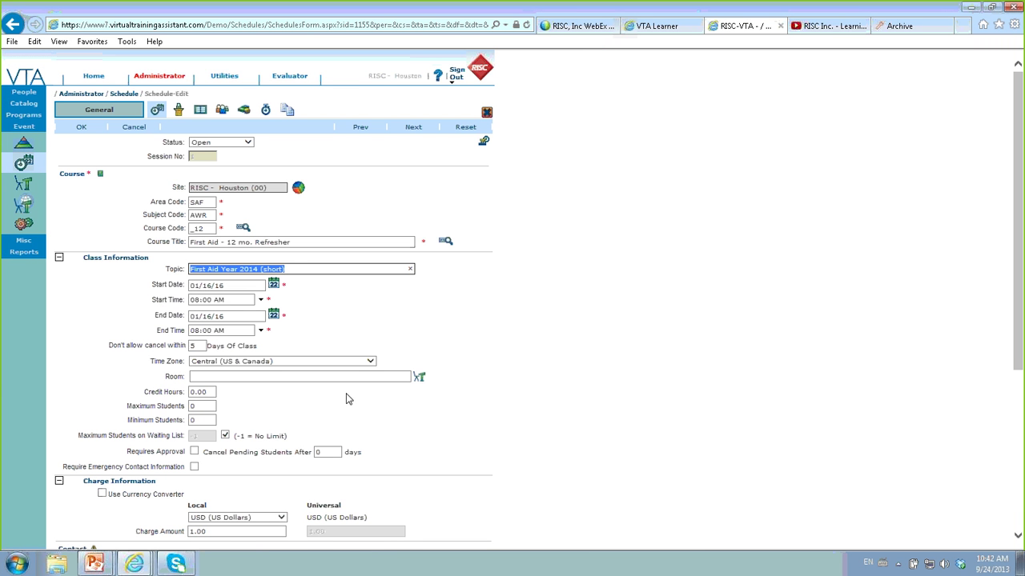
click(358, 377)
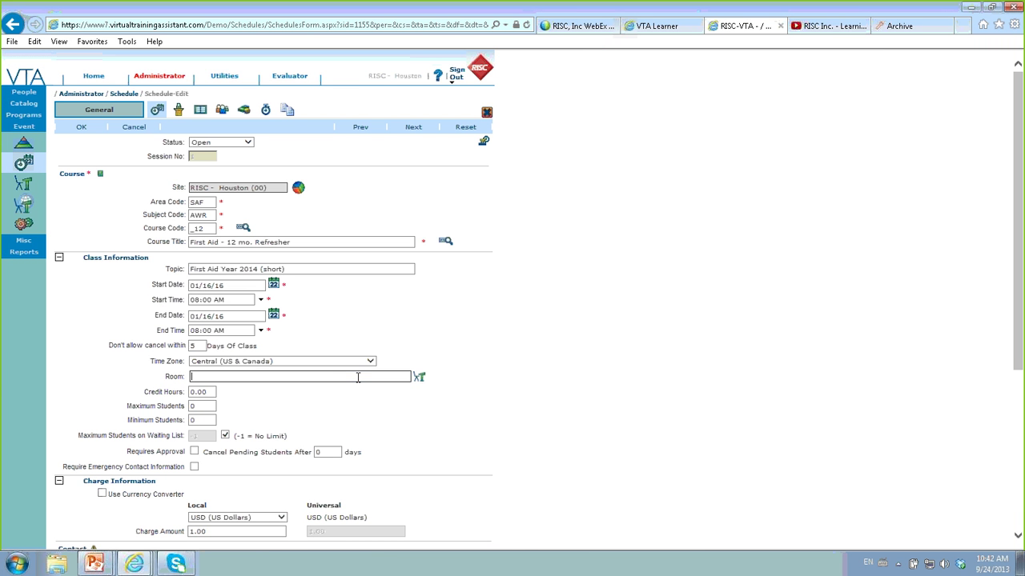
click(419, 376)
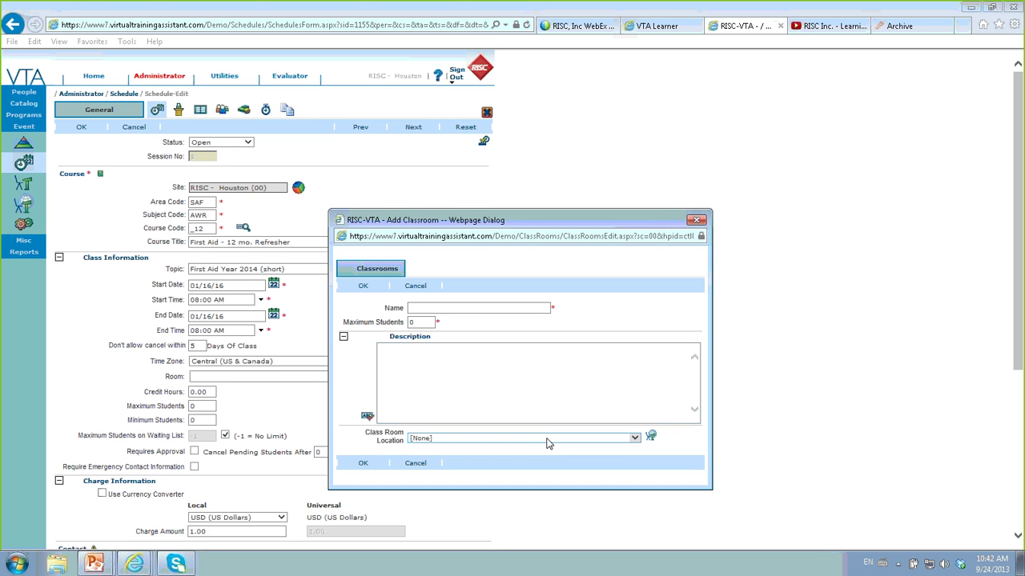
click(458, 309)
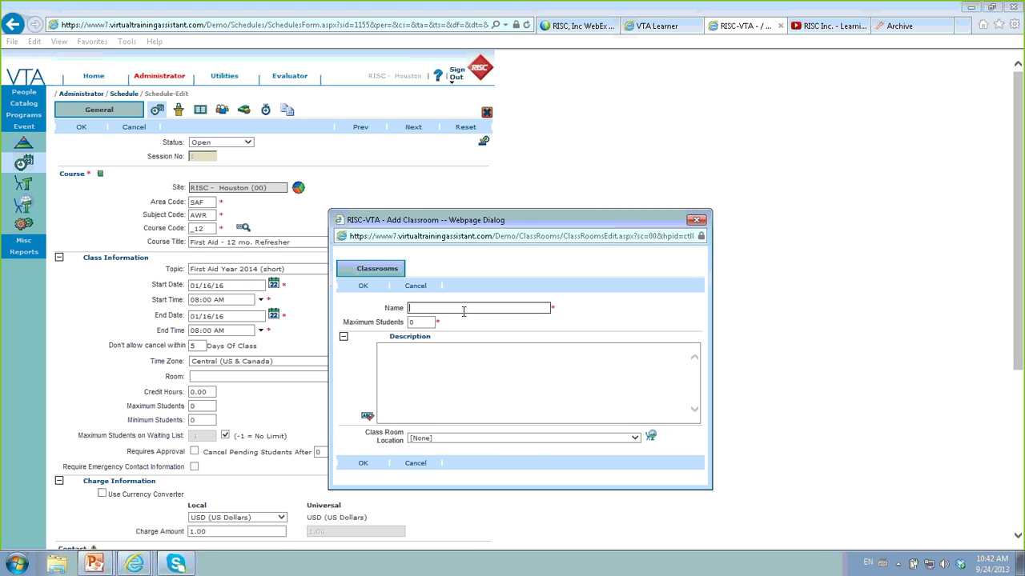
click(696, 220)
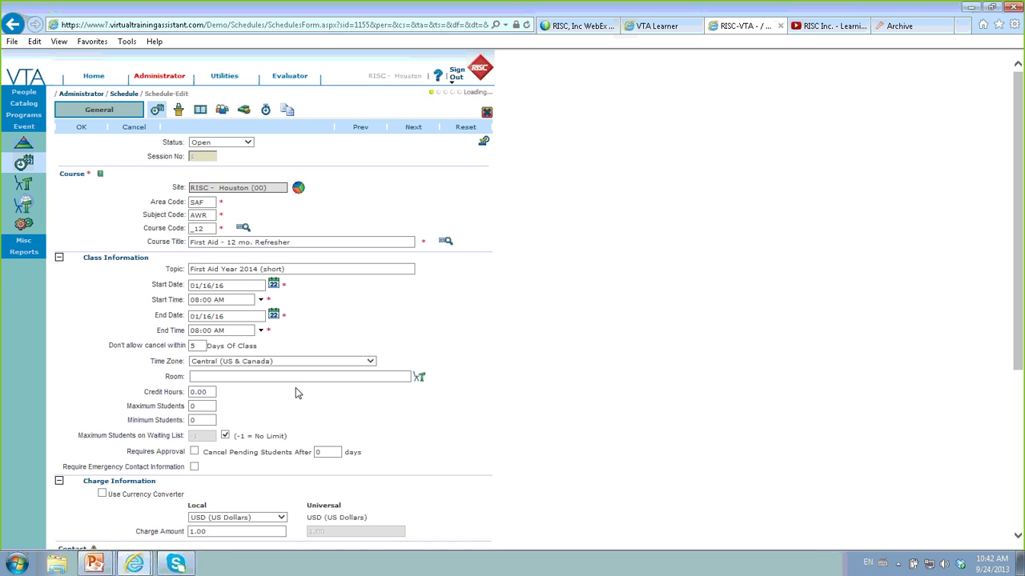
click(294, 376)
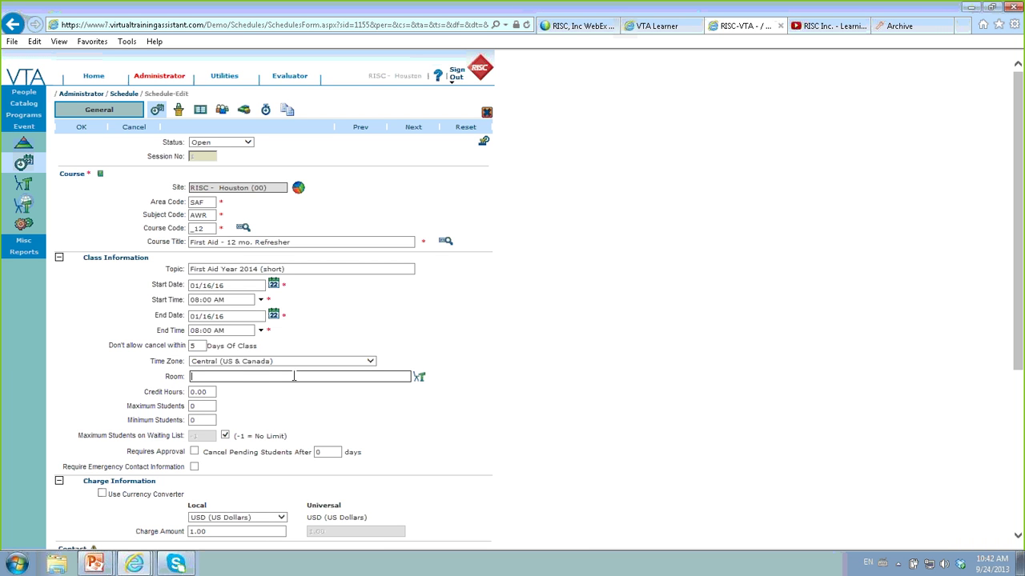
text(tra)
key(BackSpace)
click(227, 399)
click(81, 129)
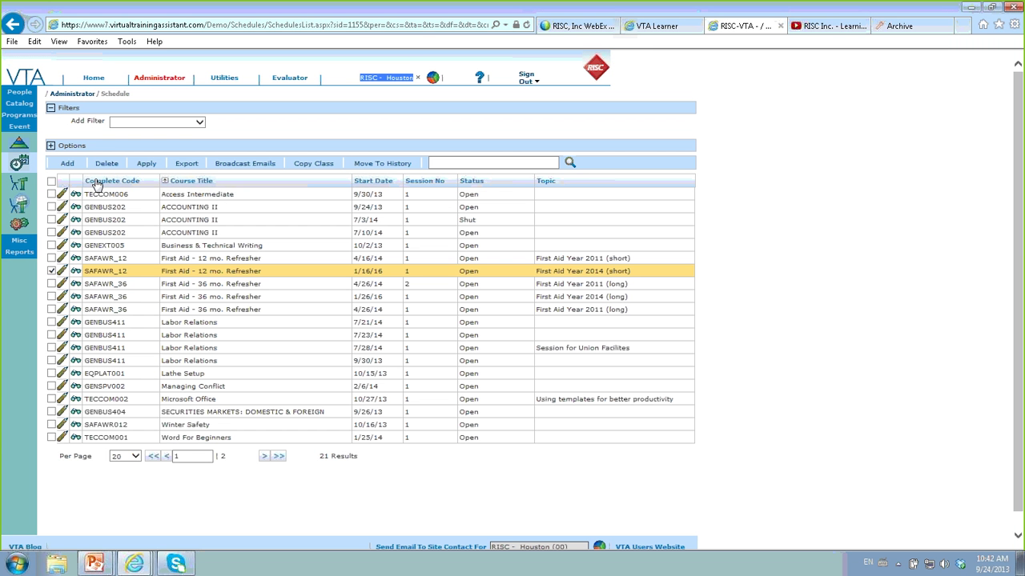
- Change the First Aid refresher class's room to TRNG 01 (Max: 5) and save
click(64, 273)
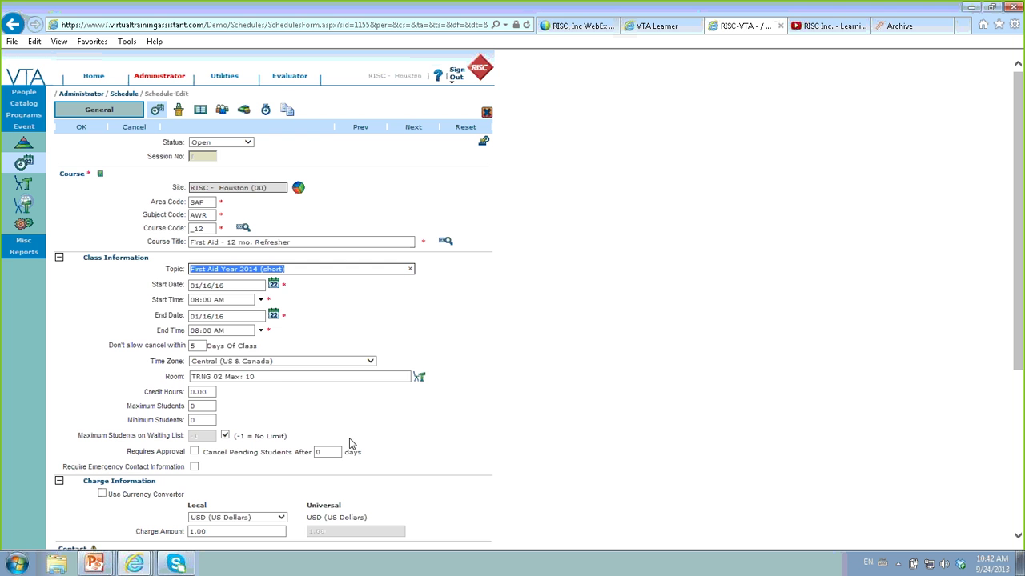
click(293, 377)
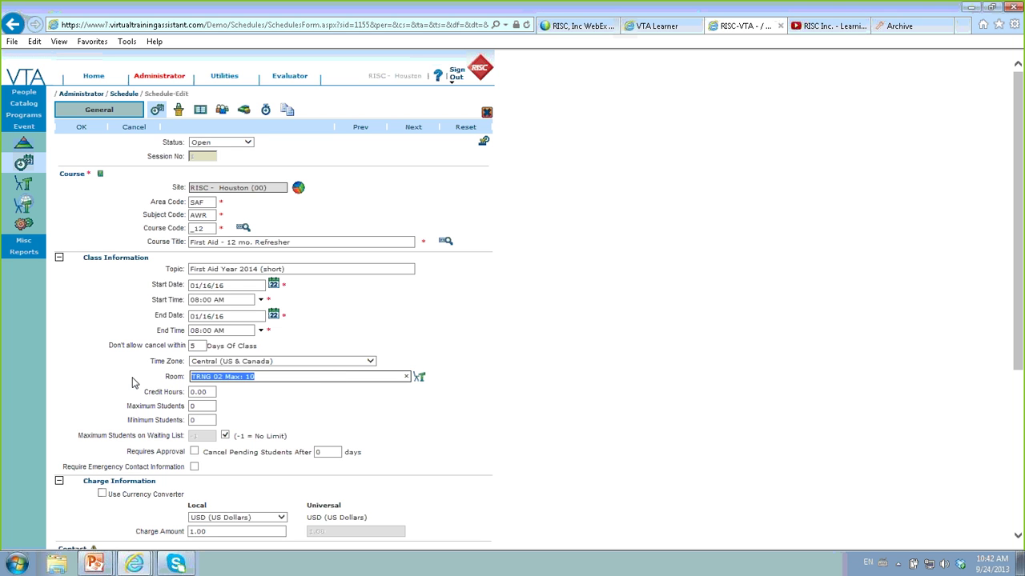
text(tr)
key(Down)
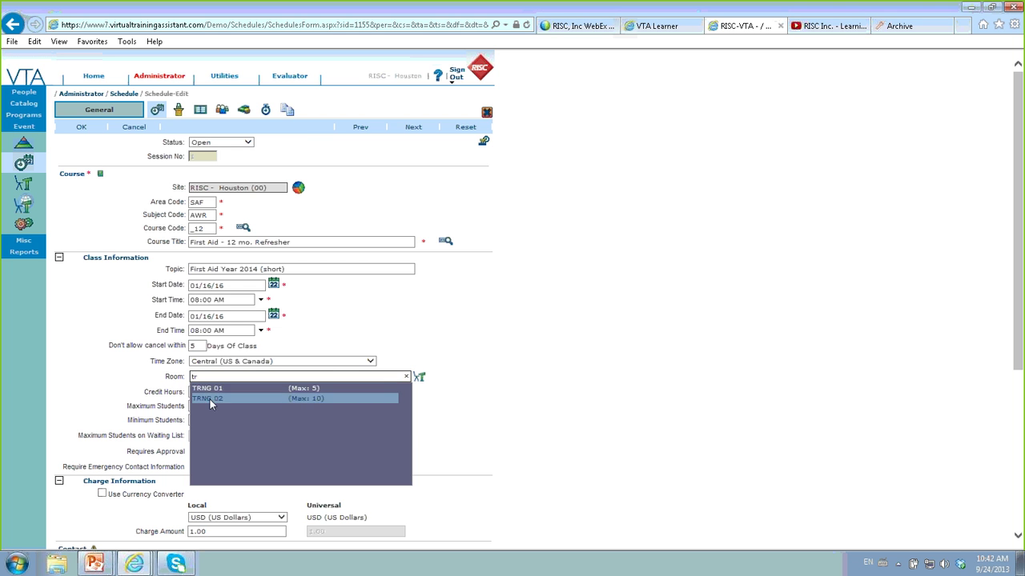
key(Return)
click(83, 128)
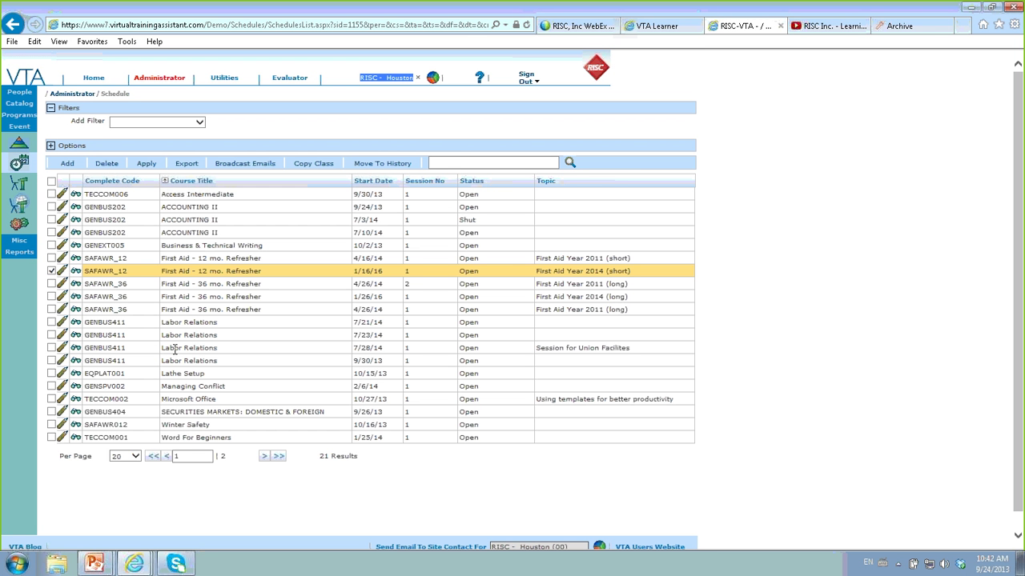
- Replace the 09/24/13 ACCOUNTING II class's KeyTrain Facility room with TRNG 02 and save
click(67, 201)
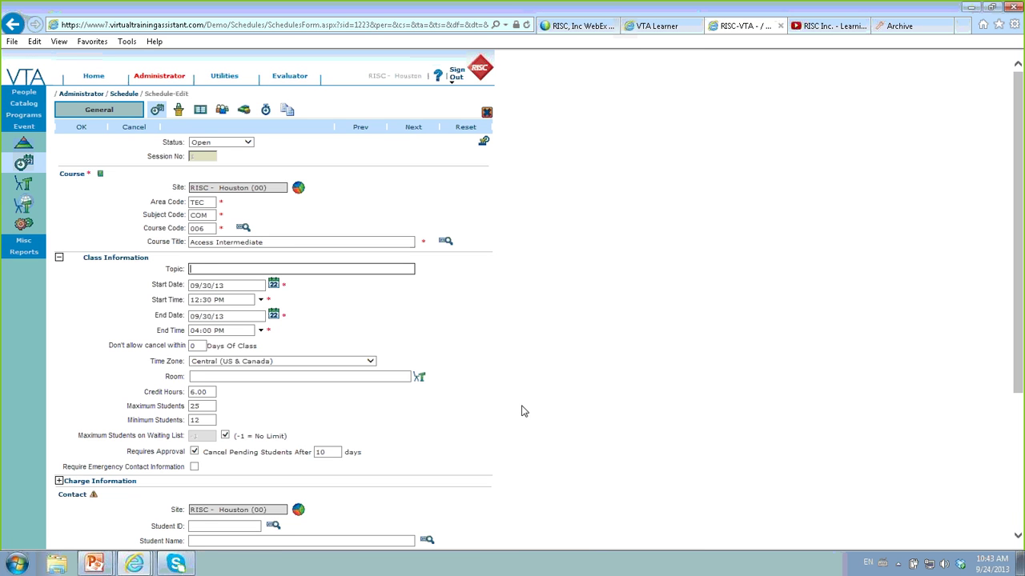
click(416, 128)
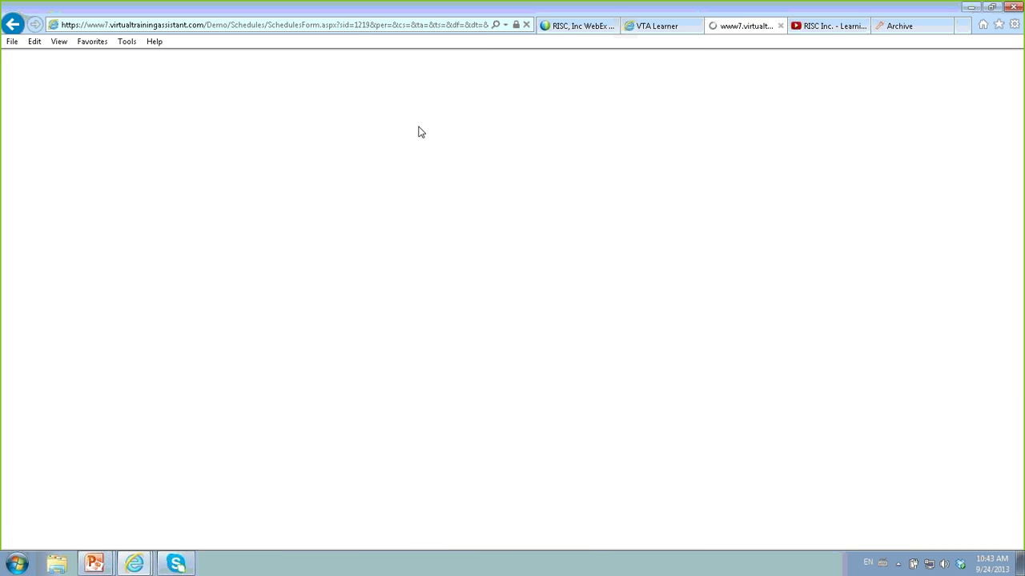
click(259, 377)
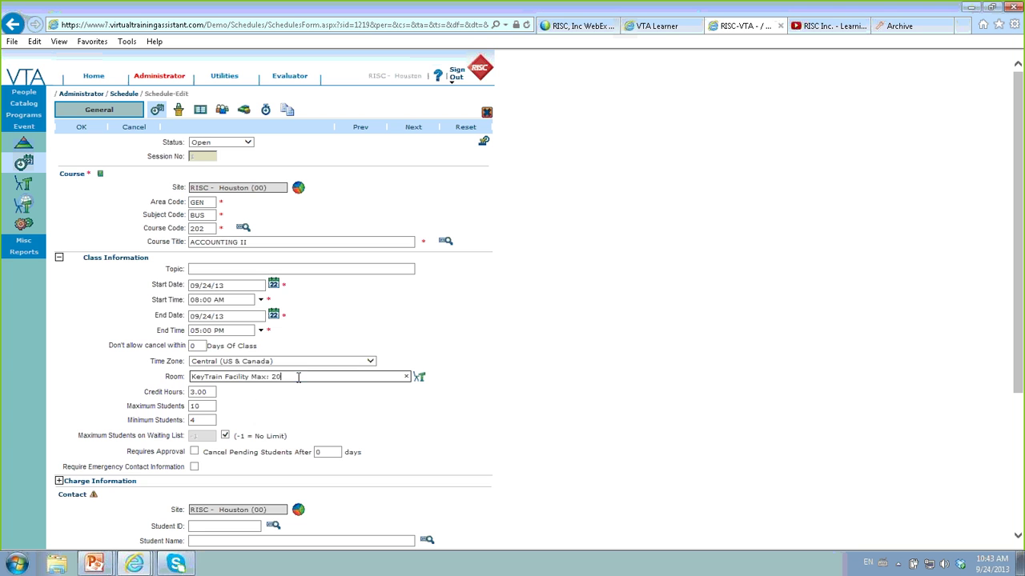
key(ctrl+a)
text(k)
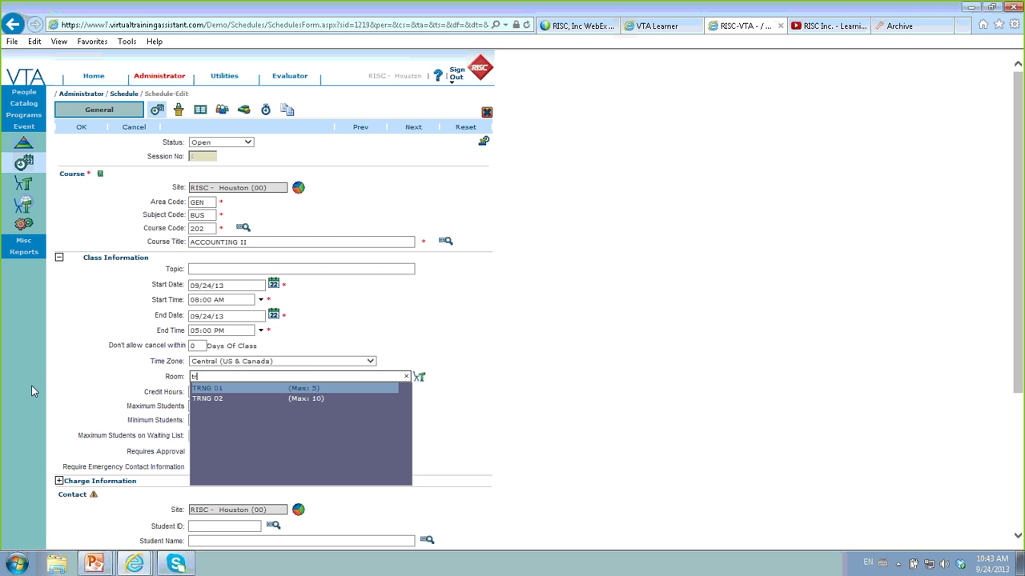
text(r)
click(216, 399)
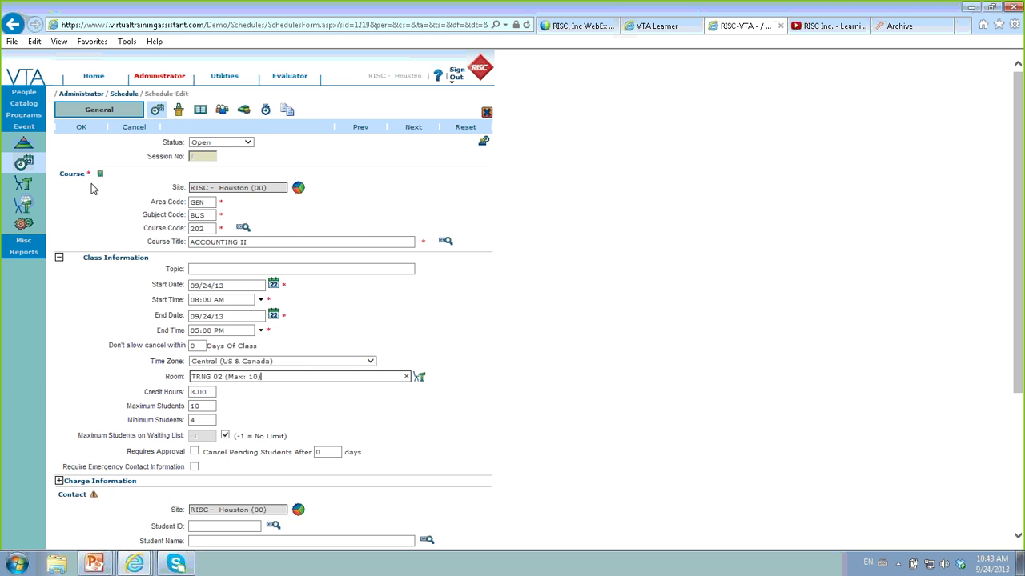
click(81, 129)
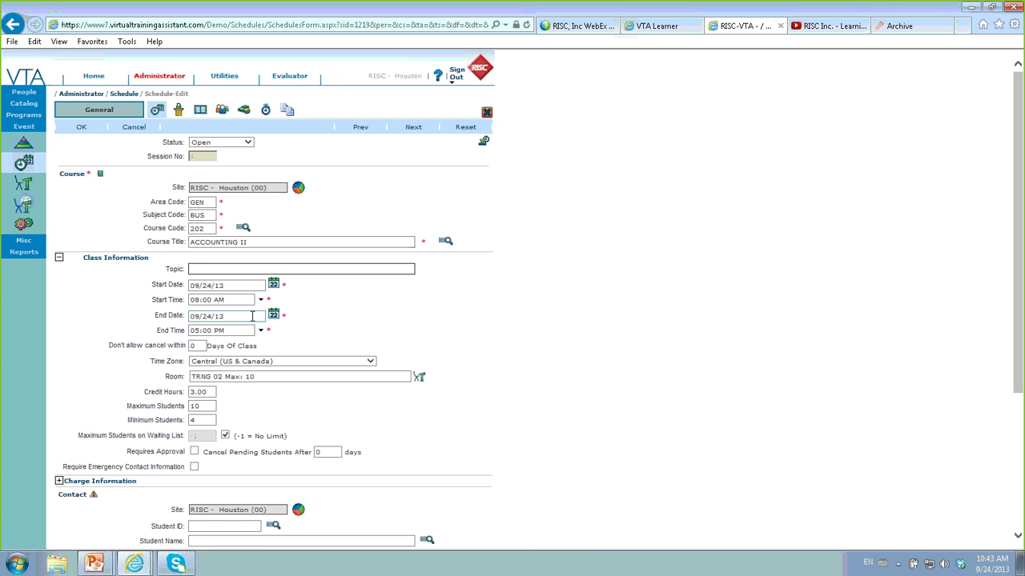
- Set the ACCOUNTING II class end time to 06:00 PM and save
click(261, 331)
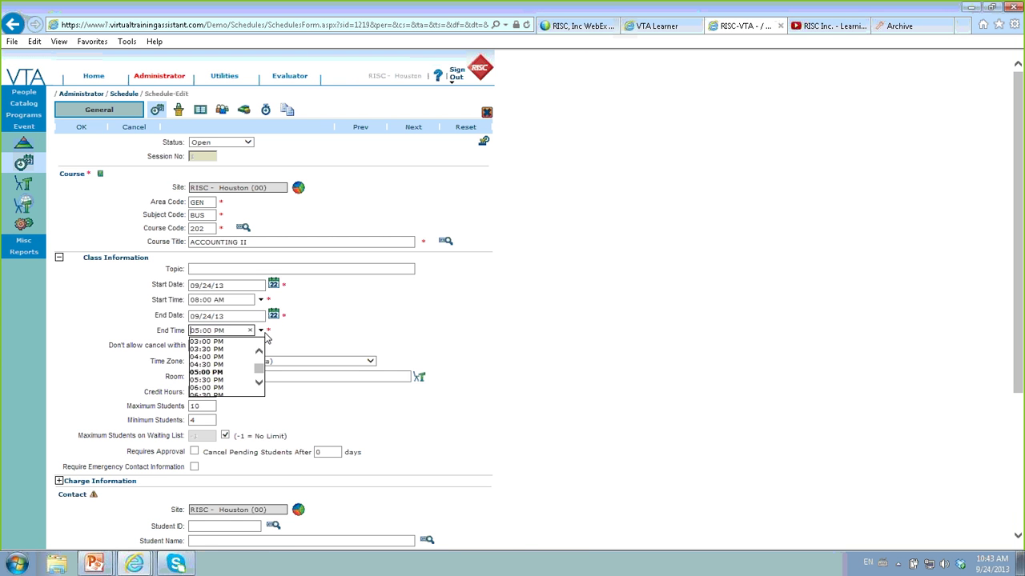
click(215, 389)
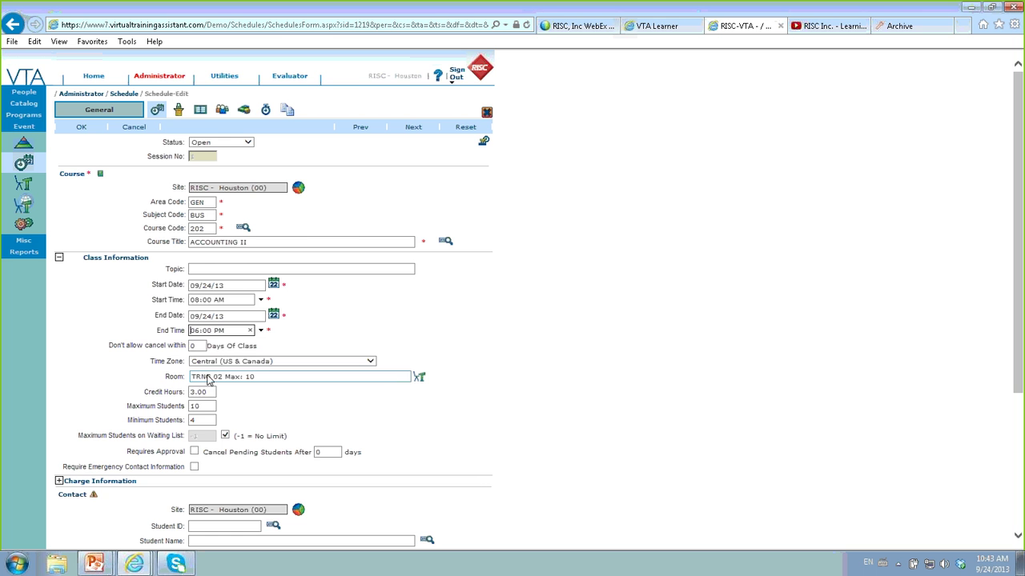
click(81, 129)
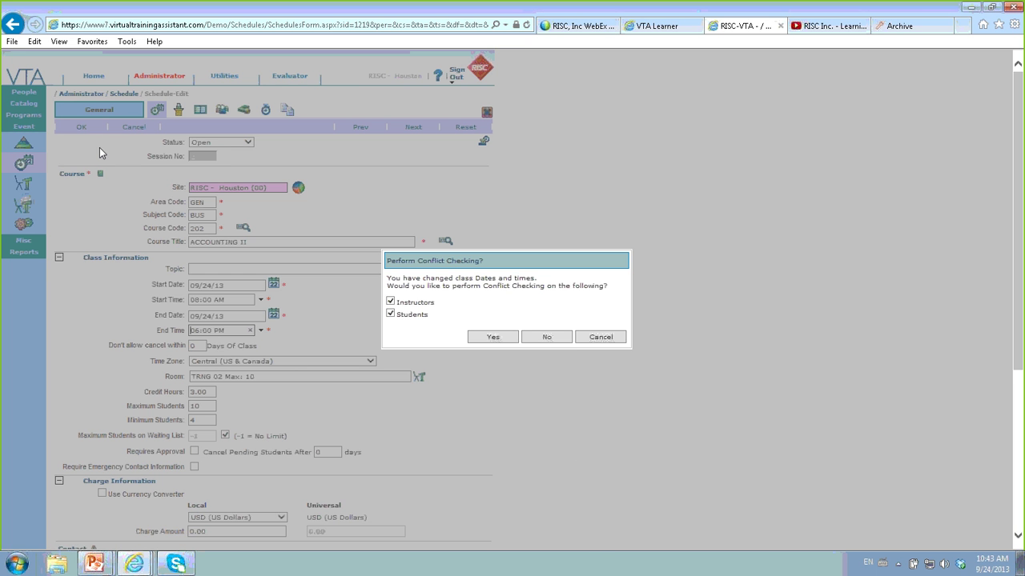
- Save ACCOUNTING II without conflict checking, revisit the schedule, then show the Back Office Enhancements slide
click(546, 337)
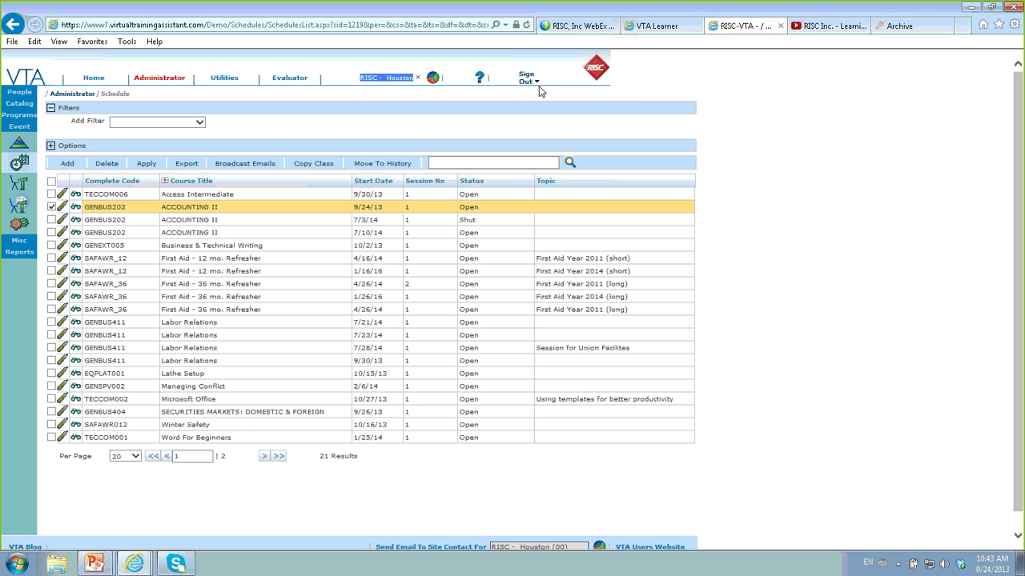
click(542, 94)
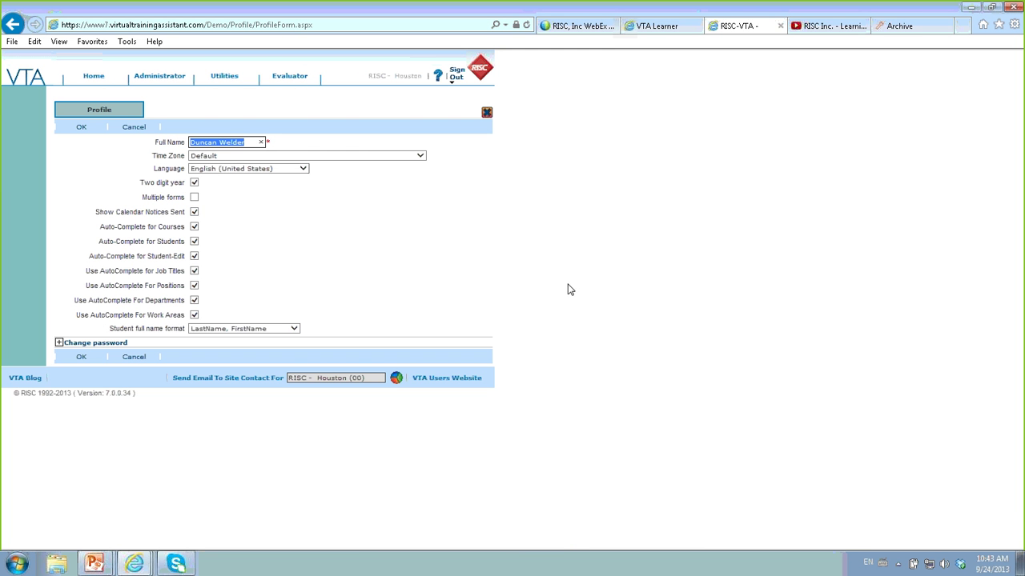
click(158, 80)
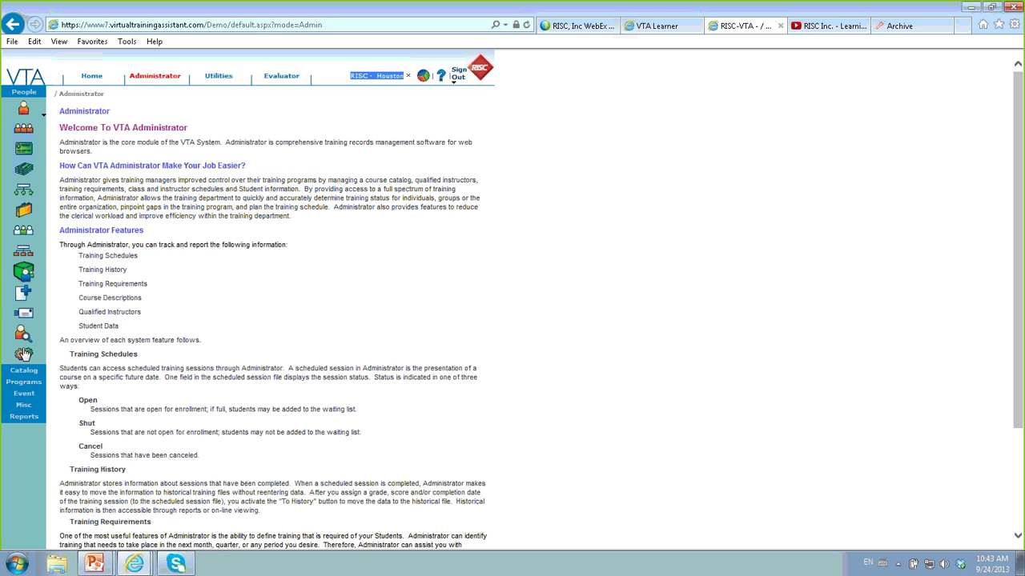
click(24, 394)
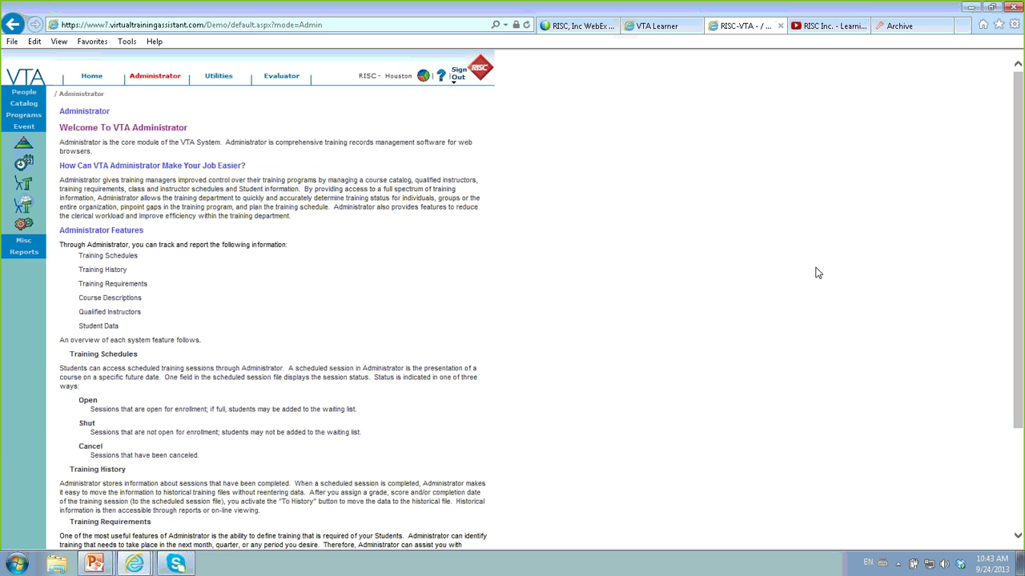
click(30, 166)
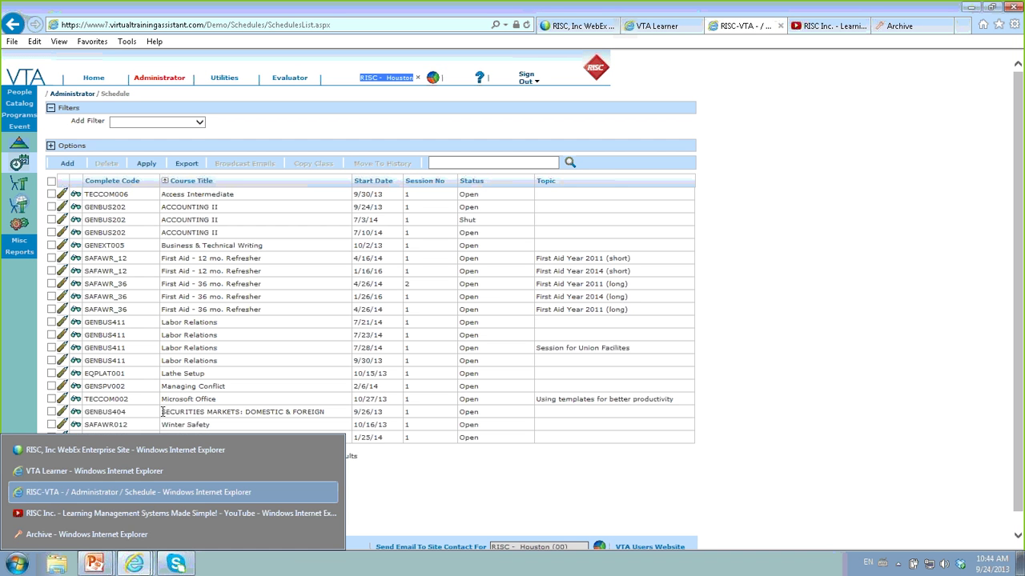
click(738, 342)
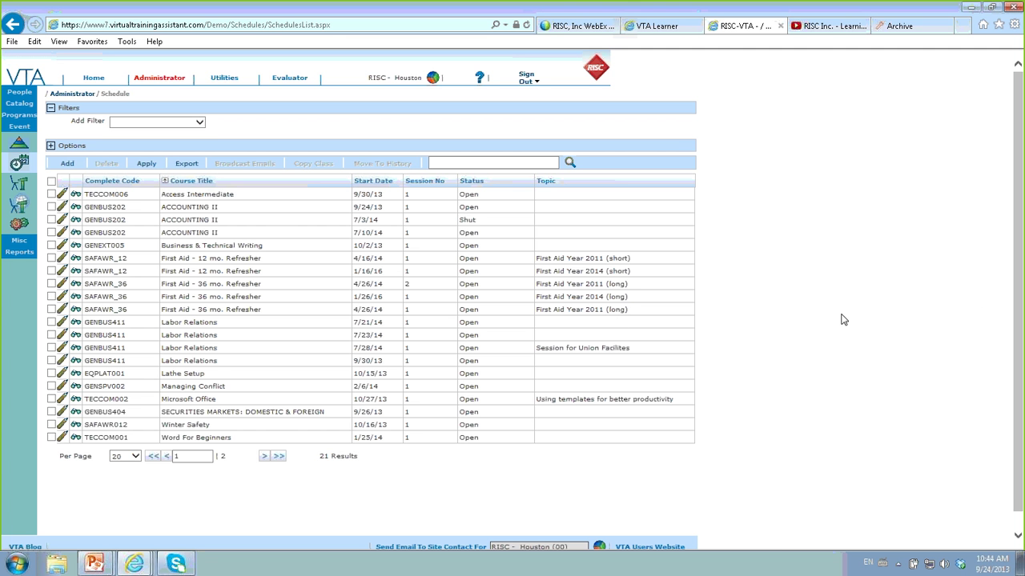
key(alt+Tab)
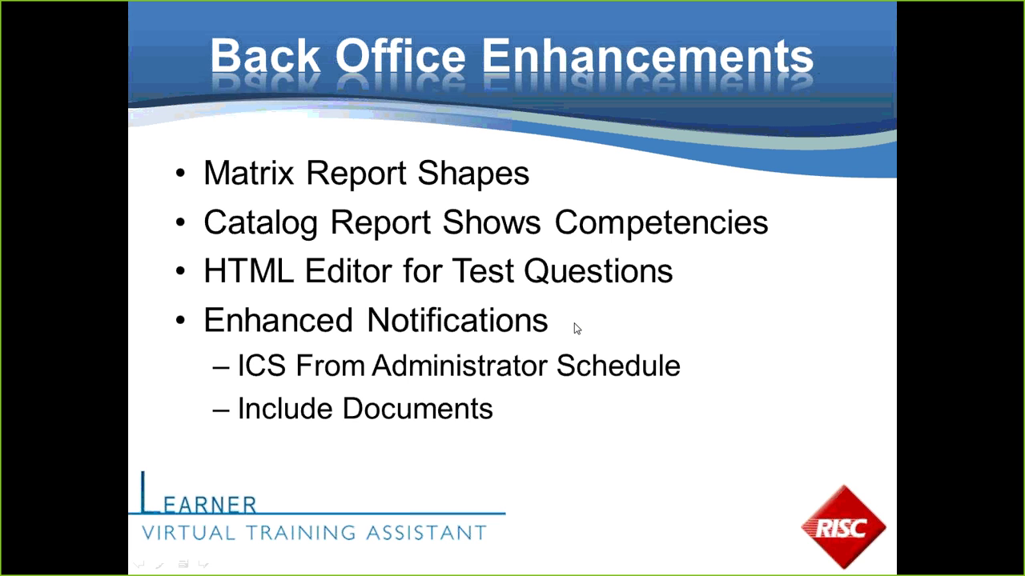
- Advance the slideshow to More Information, then return to the VTA schedule list in the browser
click(574, 323)
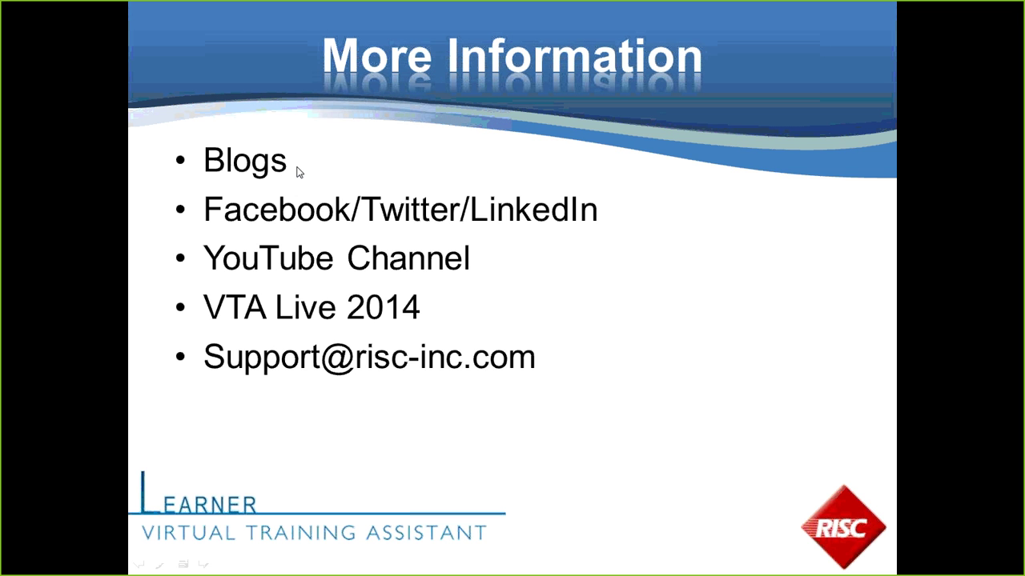
key(alt+Tab)
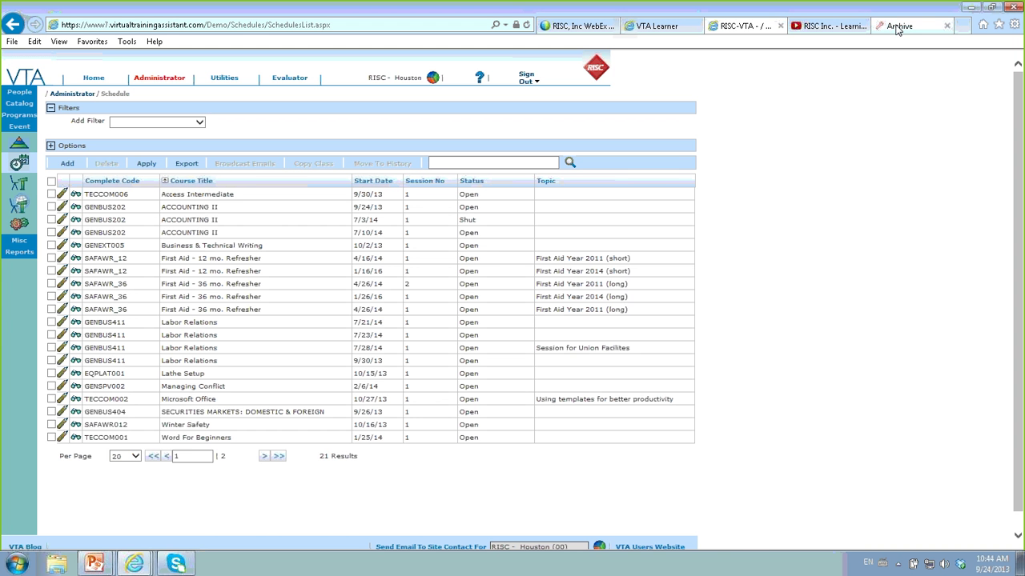
- Browse the VTA Blog archive categories down to New Features, then switch to the VTA Learner home page
click(898, 26)
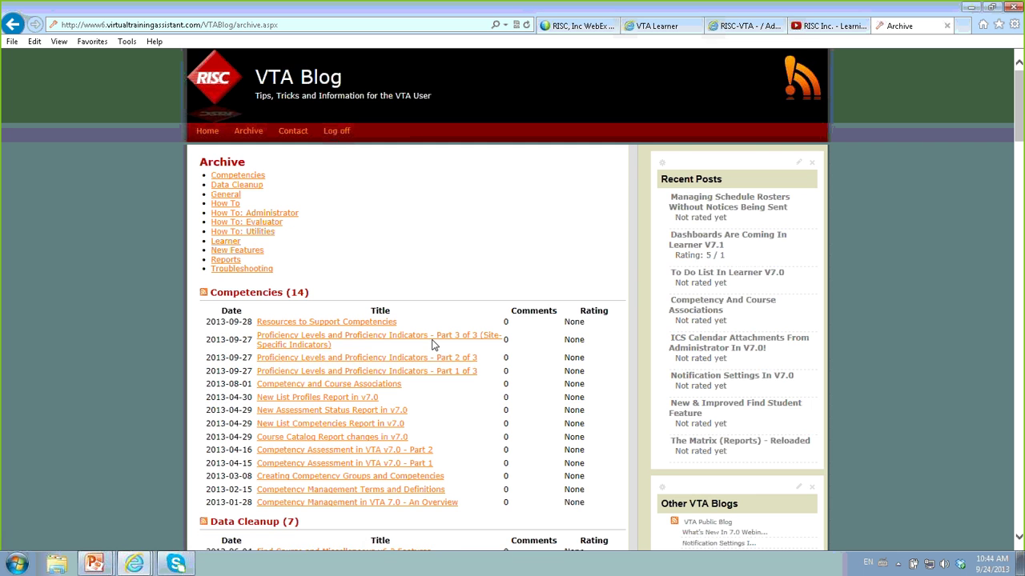
scroll(440, 320, down, 1)
scroll(451, 290, down, 5)
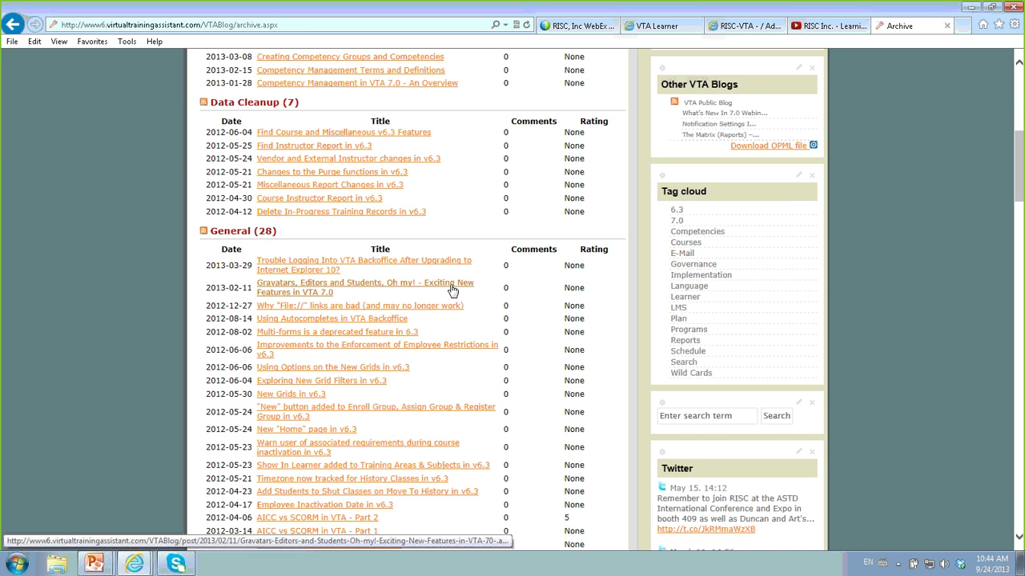
scroll(450, 291, down, 7)
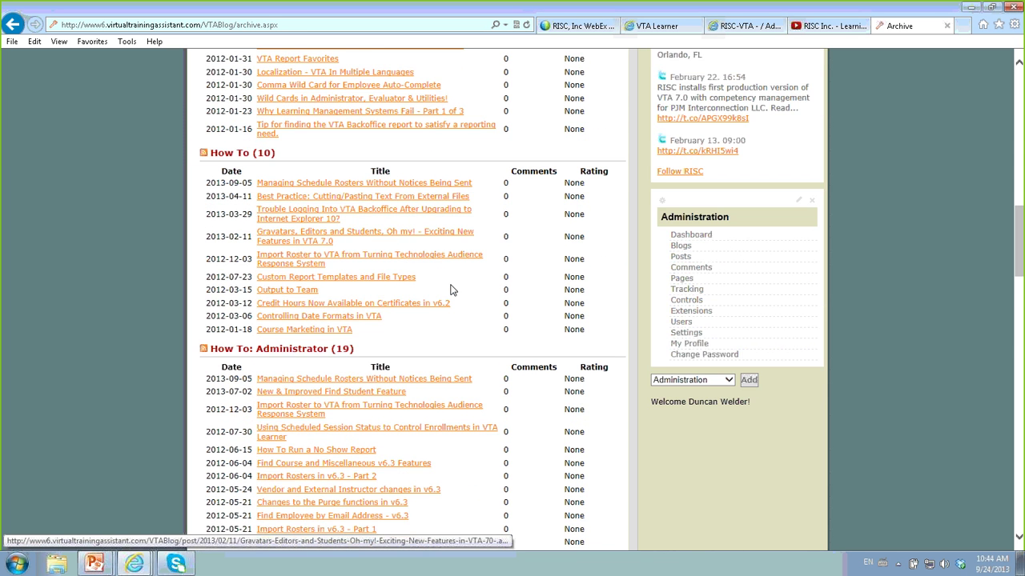
scroll(451, 290, down, 7)
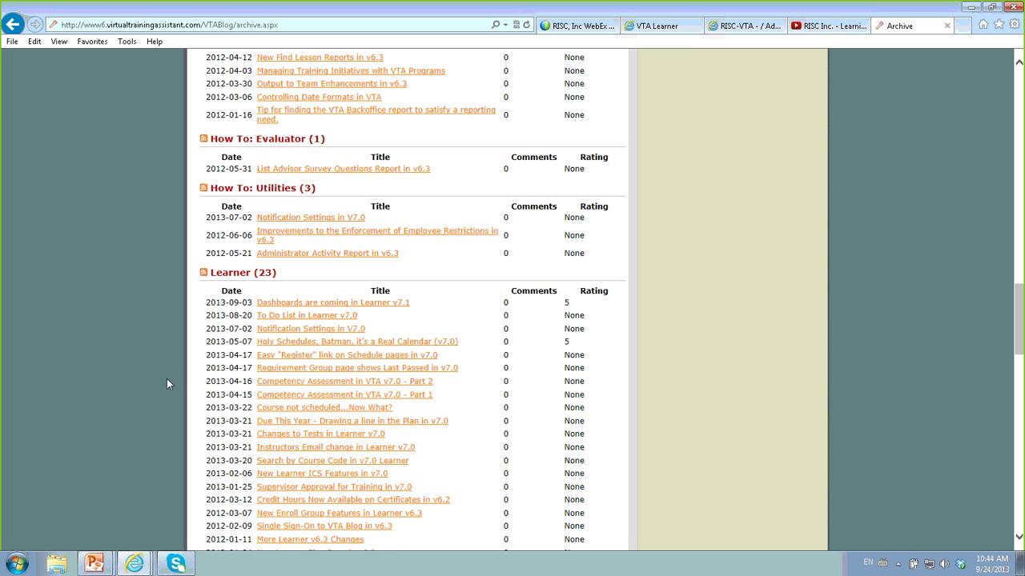
scroll(257, 340, down, 2)
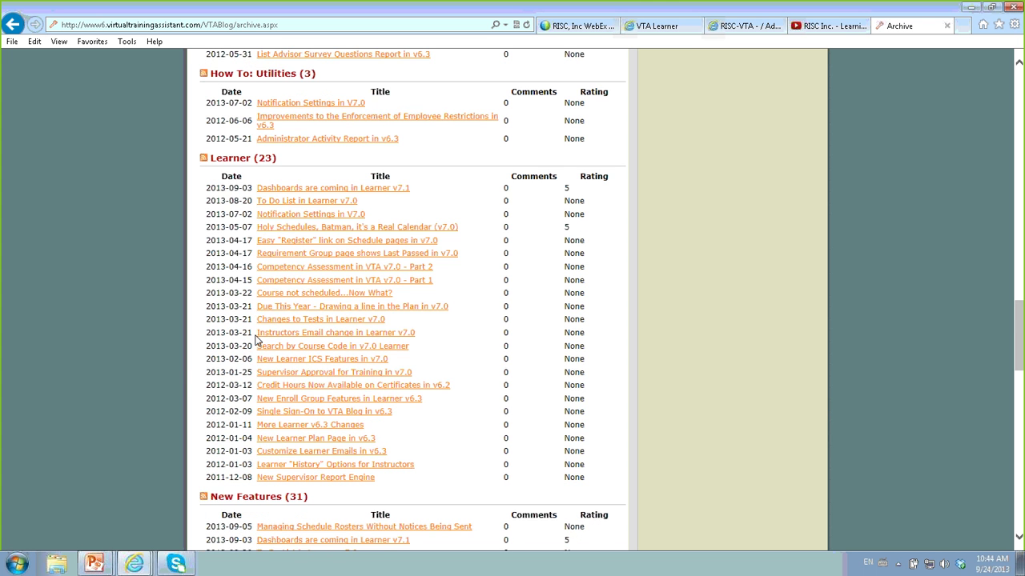
scroll(256, 340, down, 2)
scroll(256, 340, up, 1)
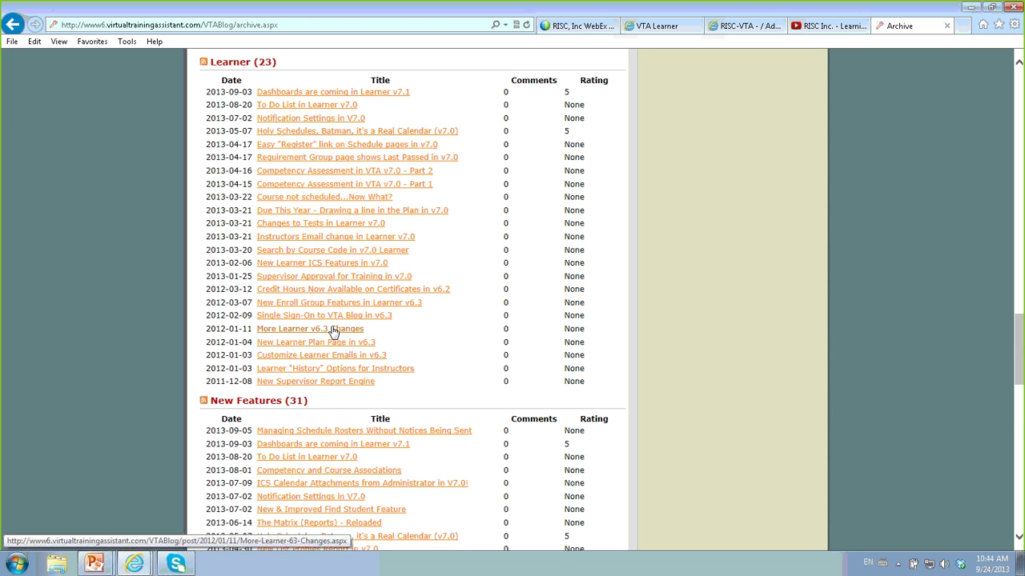
scroll(332, 330, down, 4)
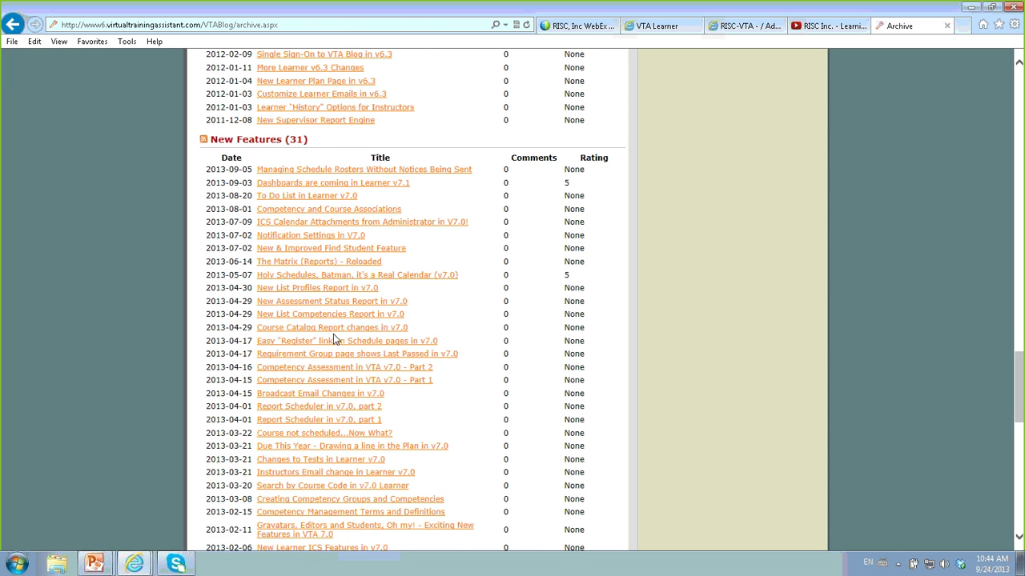
scroll(334, 336, up, 1)
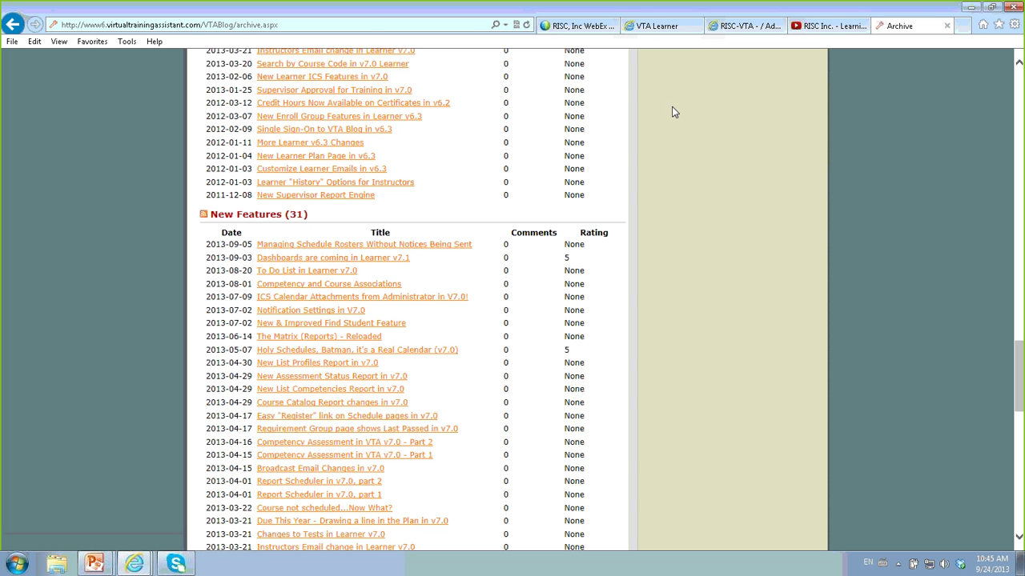
click(655, 29)
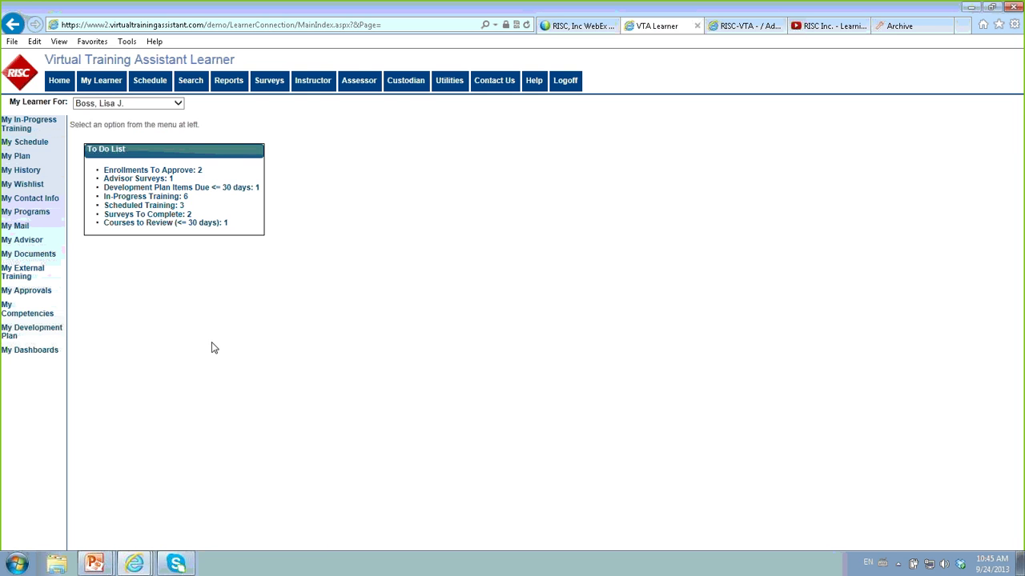
- Show VTA Learner's My Dashboards charts, then return to the blog archive's New Features list
click(14, 352)
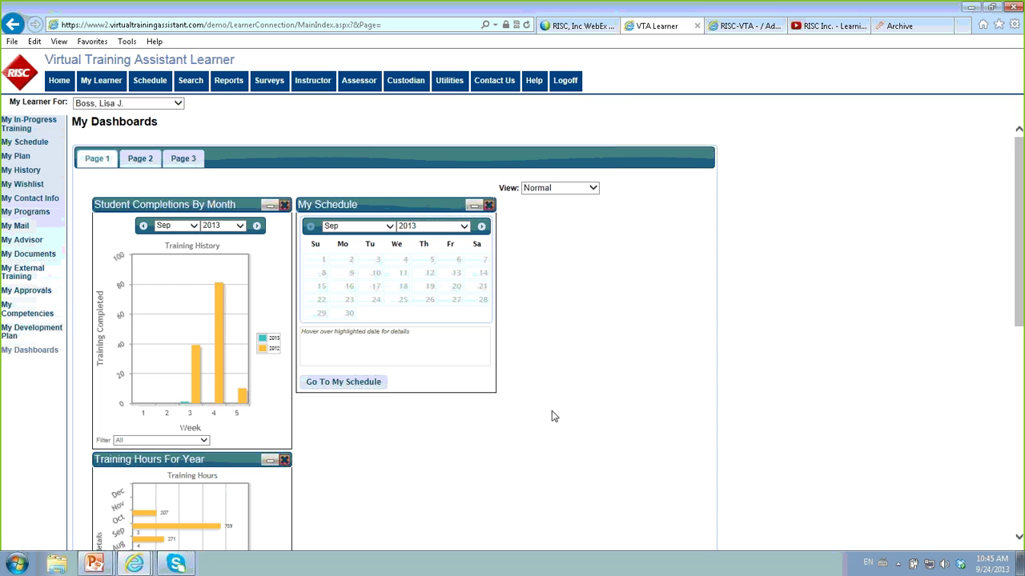
click(892, 31)
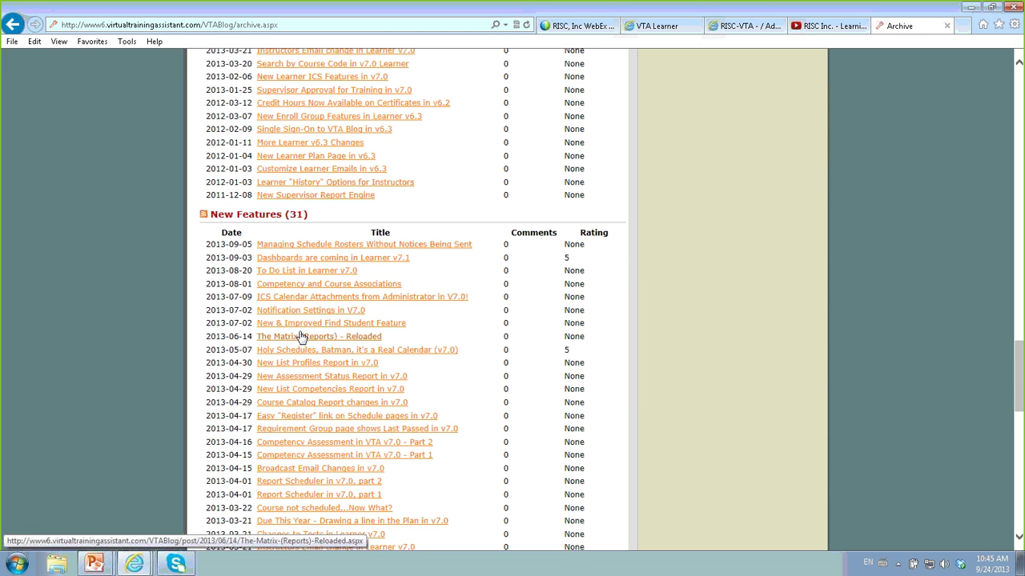
scroll(298, 366, up, 3)
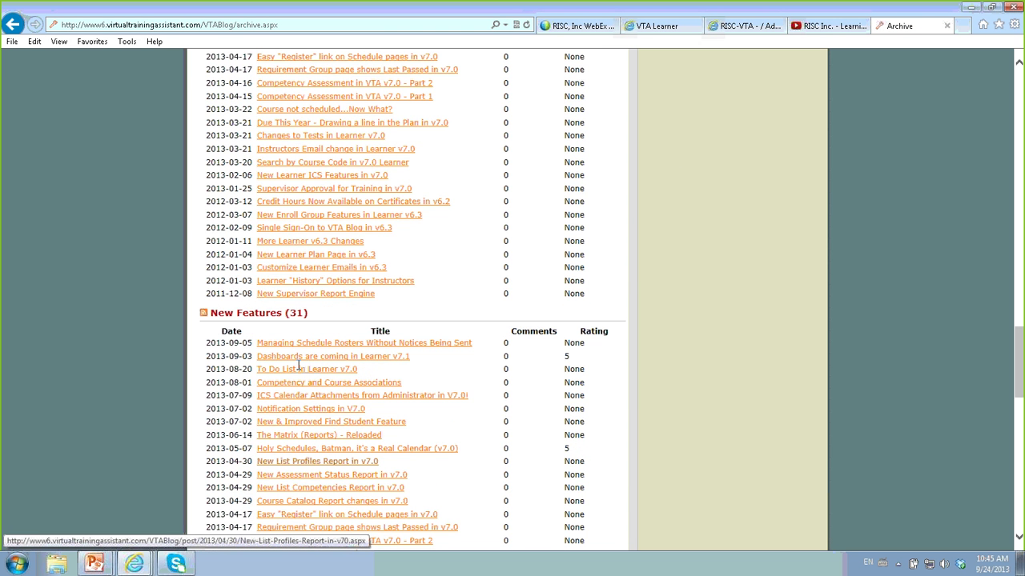
scroll(298, 365, down, 2)
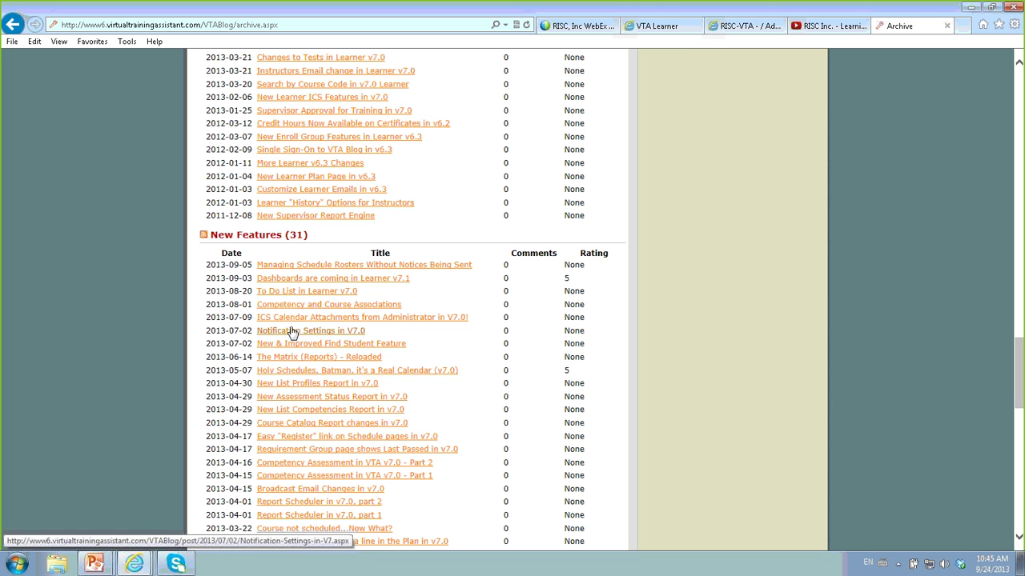
scroll(298, 366, up, 2)
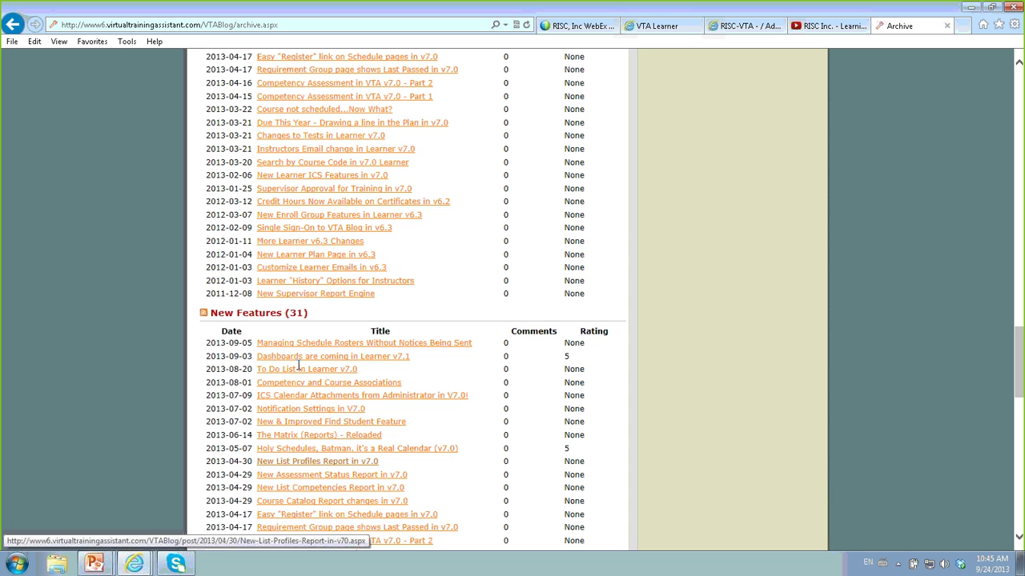
scroll(299, 366, down, 2)
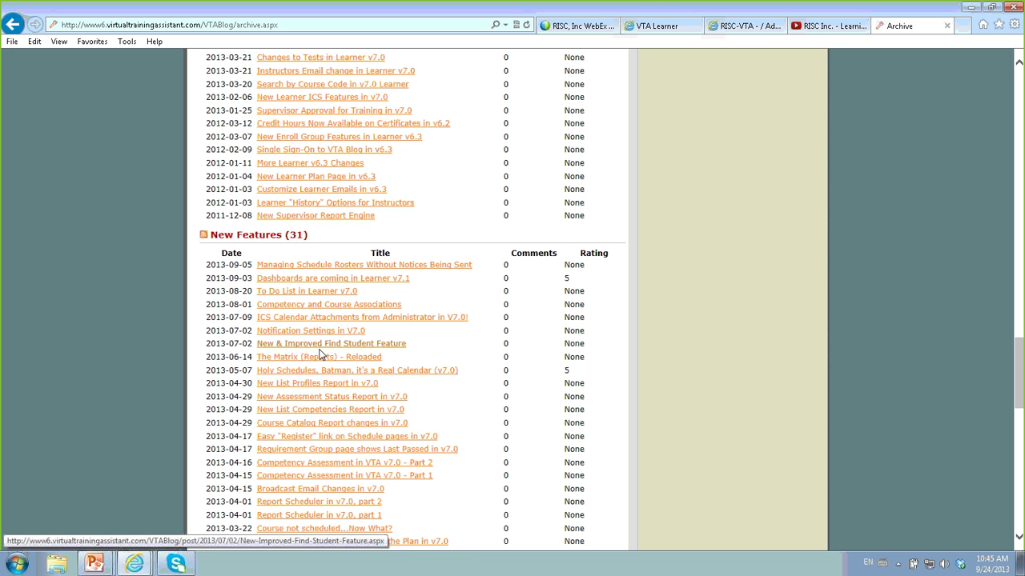
scroll(462, 475, down, 4)
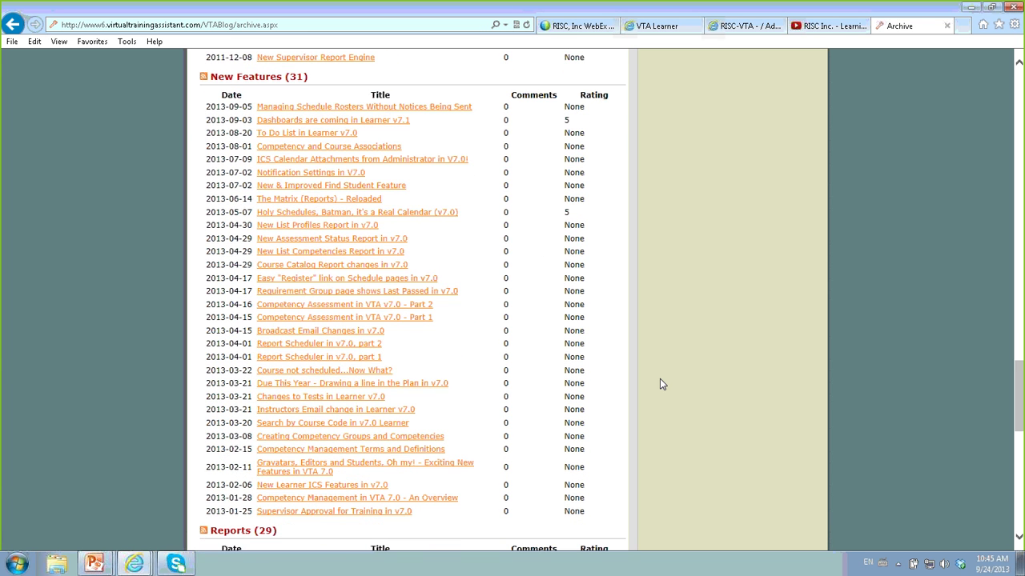
key(alt+Tab)
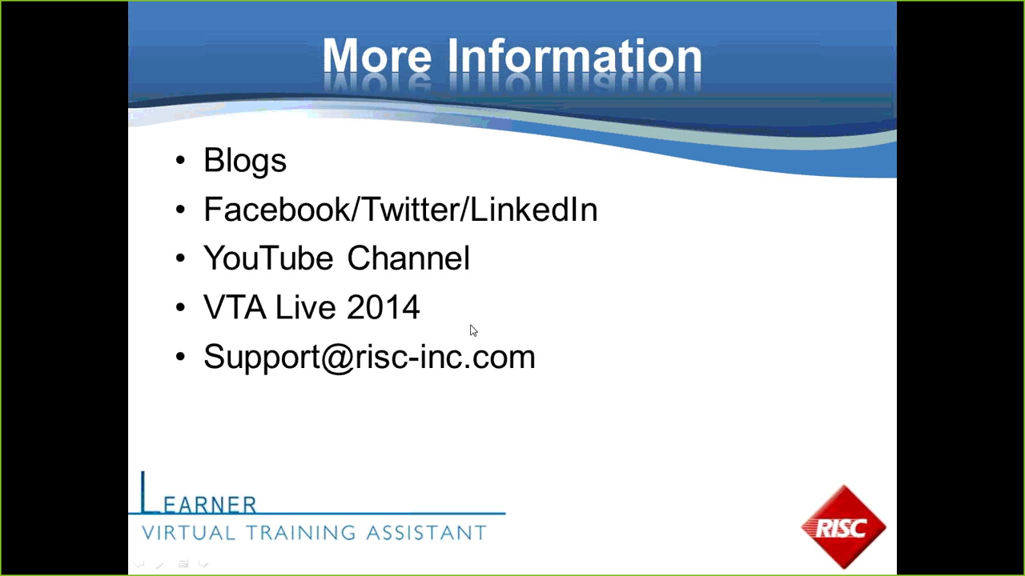
key(alt+Tab)
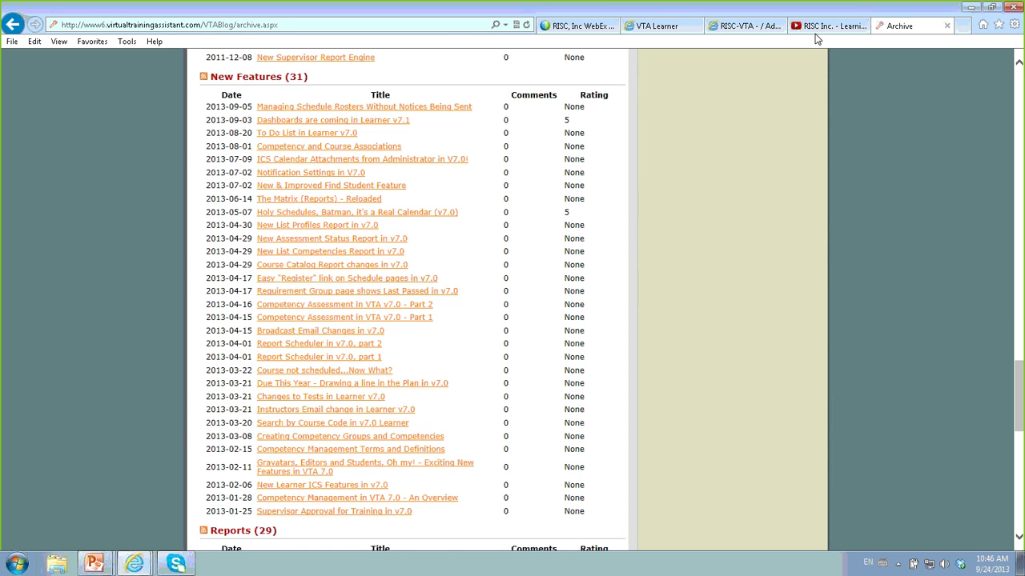
- Browse the RISC Inc. YouTube channel's VTA training videos, then return to the More Information slide
click(817, 30)
scroll(595, 448, down, 4)
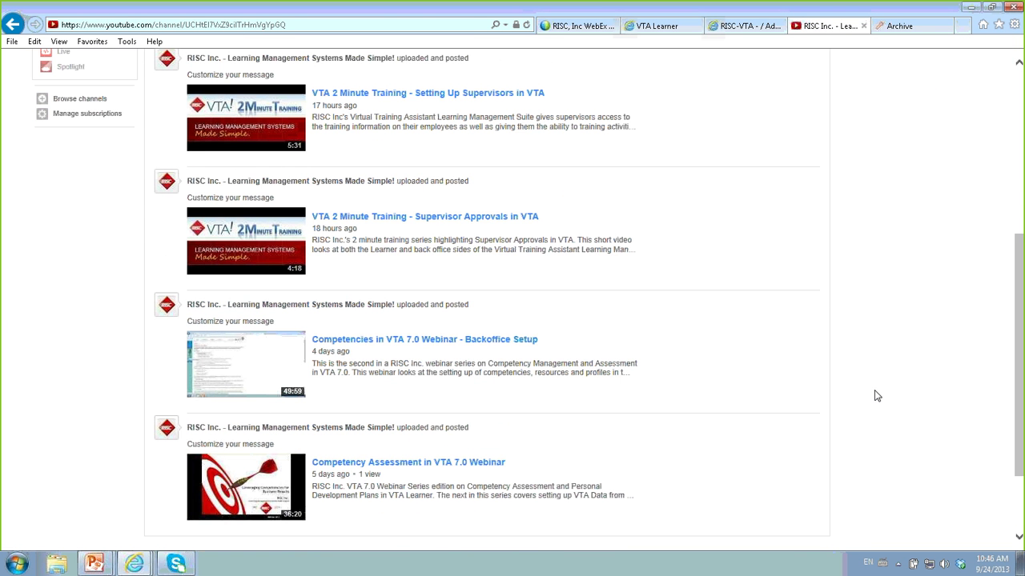
scroll(877, 396, up, 1)
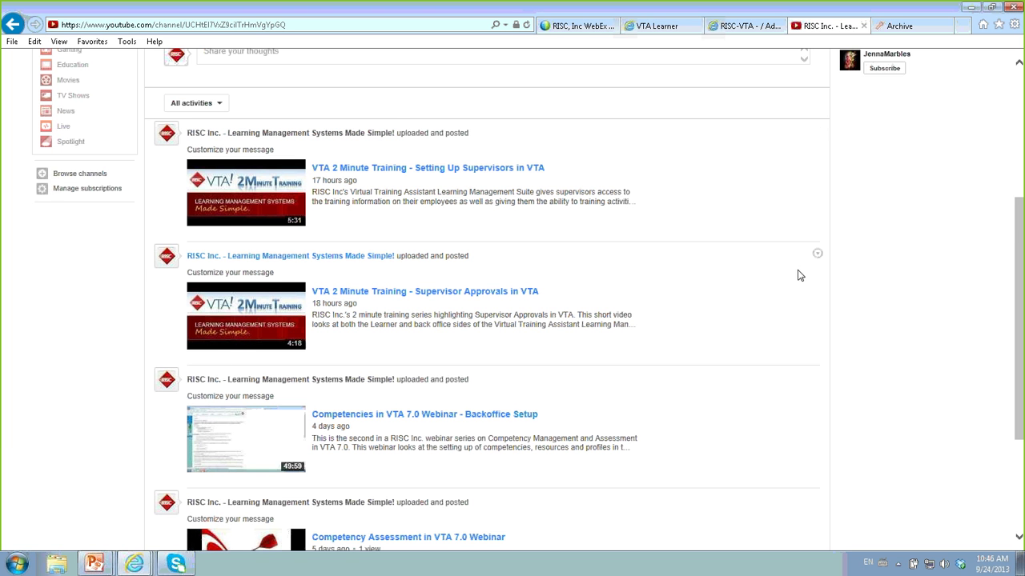
scroll(858, 394, down, 5)
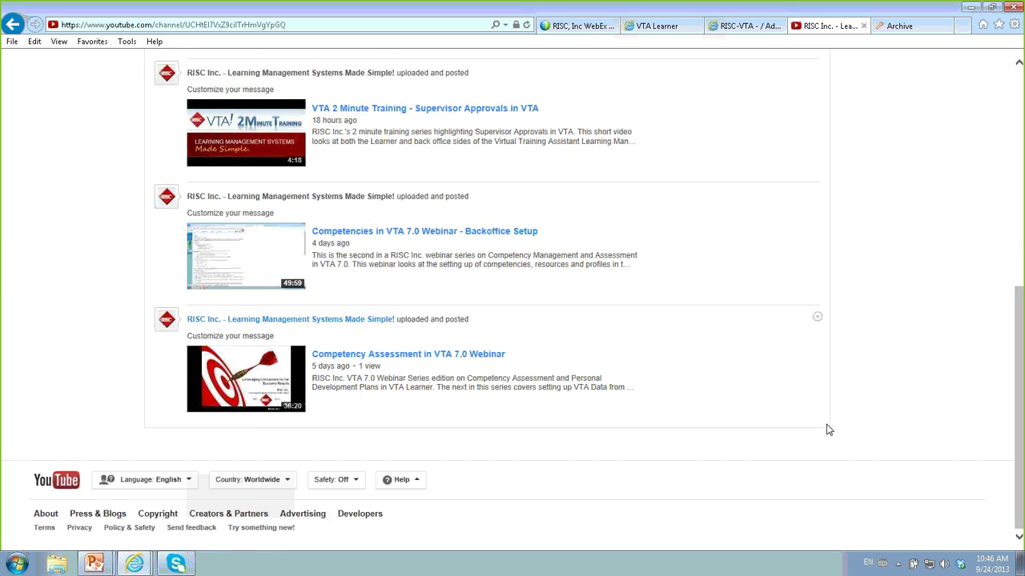
scroll(828, 428, up, 4)
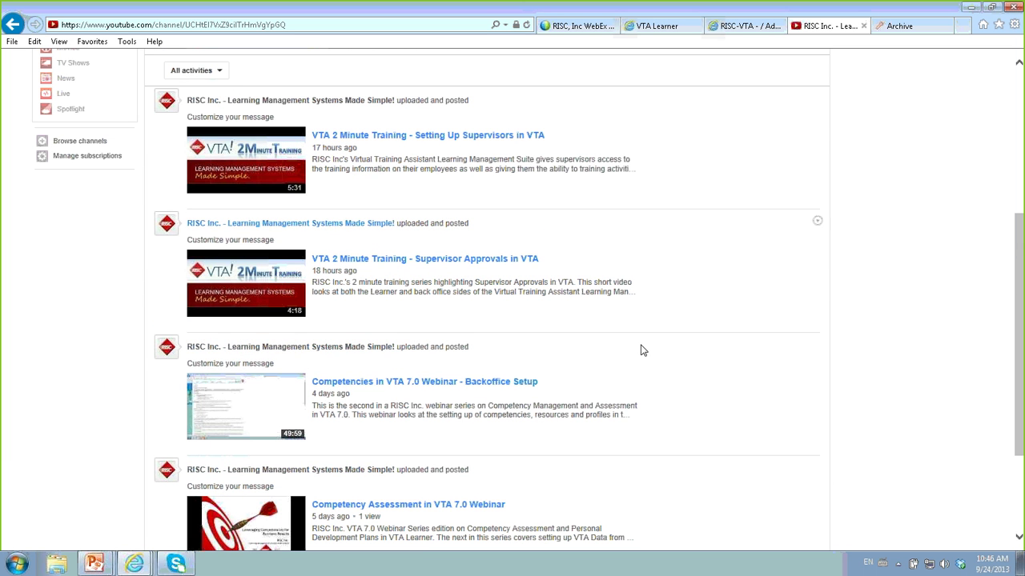
key(alt+Tab)
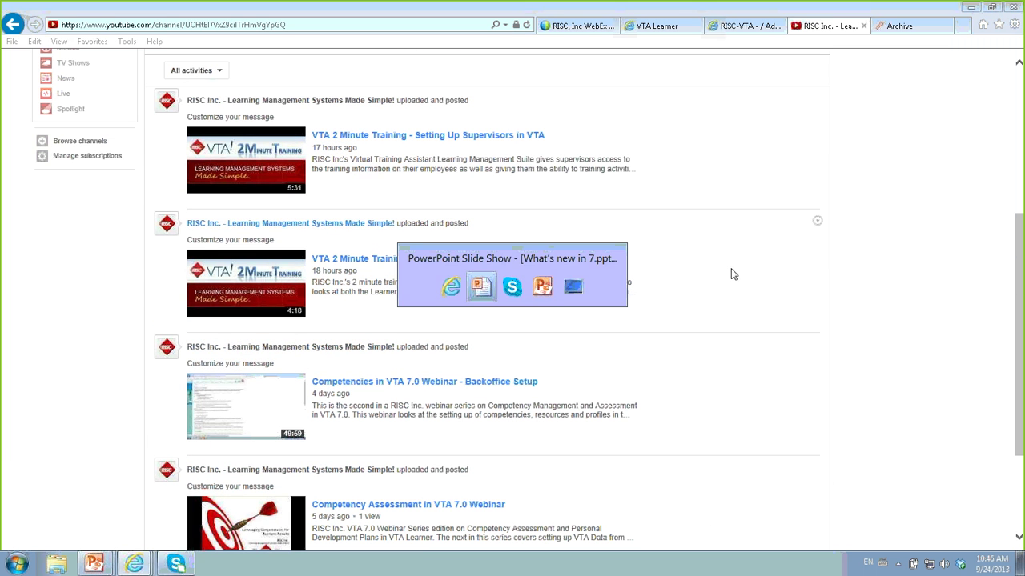
key(alt+Tab)
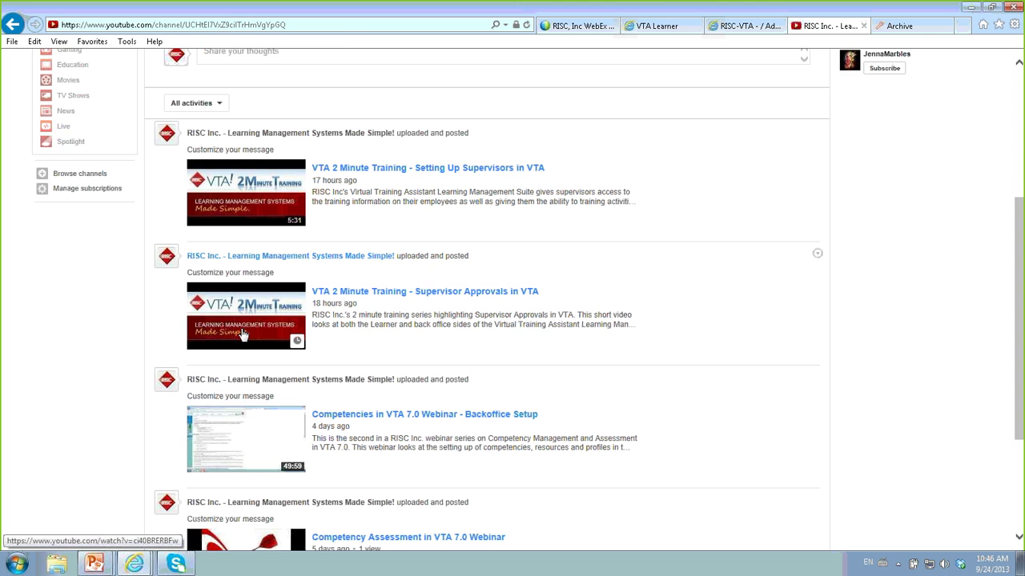
key(alt+Tab)
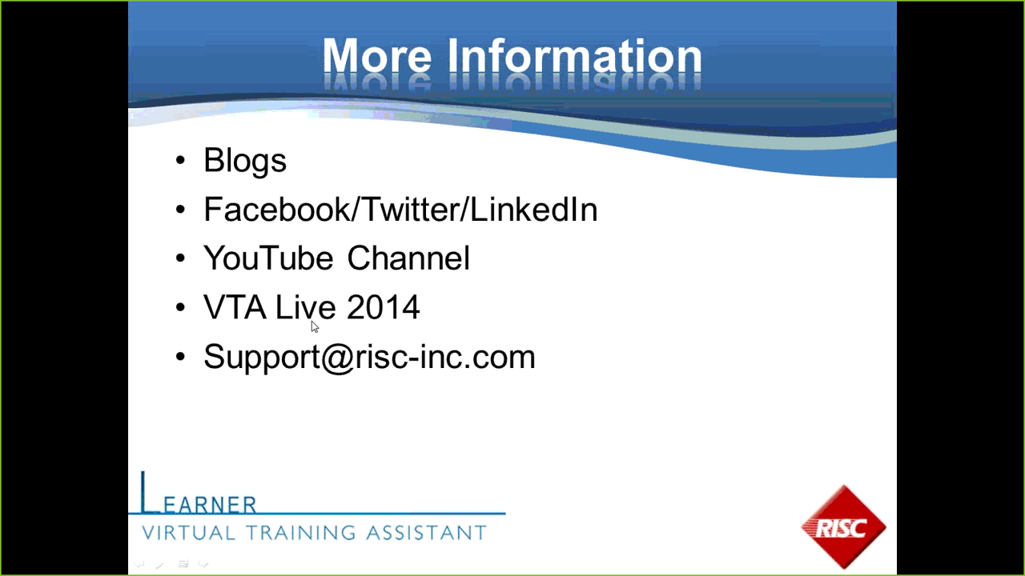